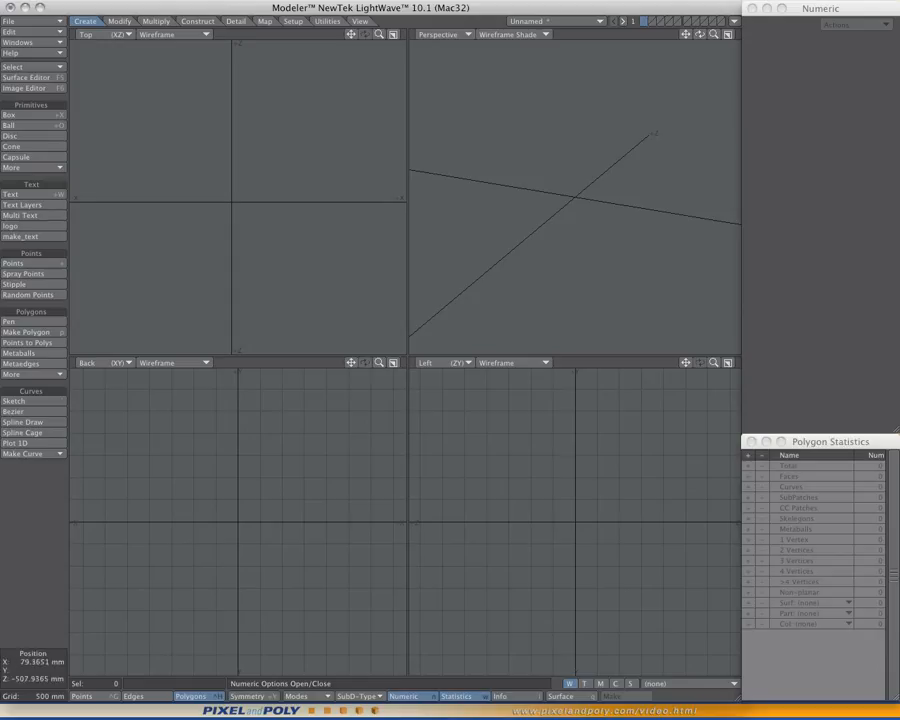
# - Draw a flat six-sided disc around the origin in the Top view with a radius of about 2.09 m
pyautogui.keyDown('alt'); pyautogui.moveTo(235, 225); pyautogui.dragTo(236, 218); pyautogui.keyUp('alt')
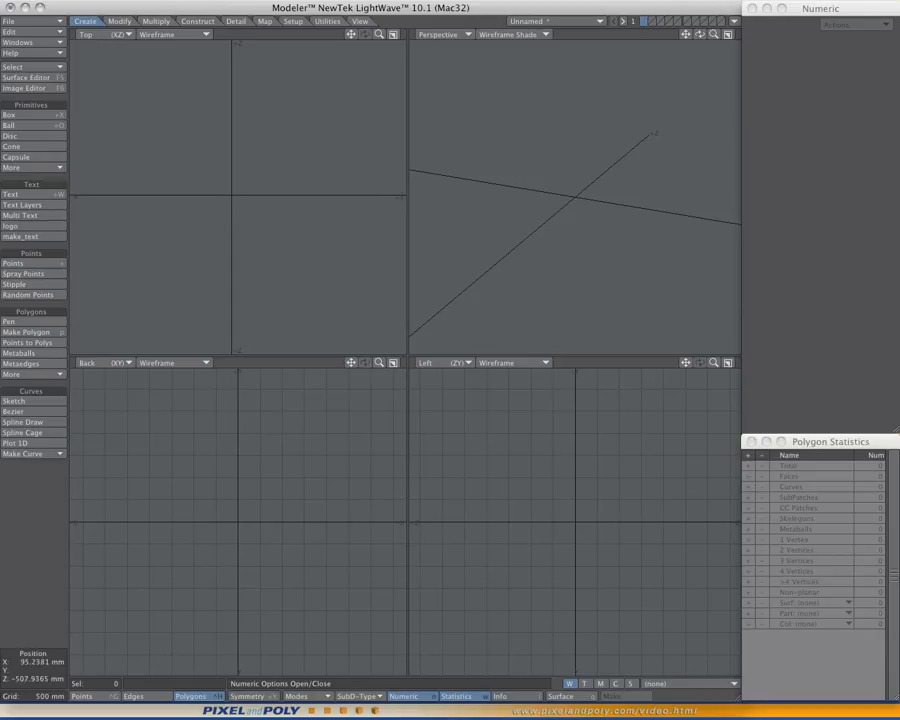
pyautogui.click(16, 157)
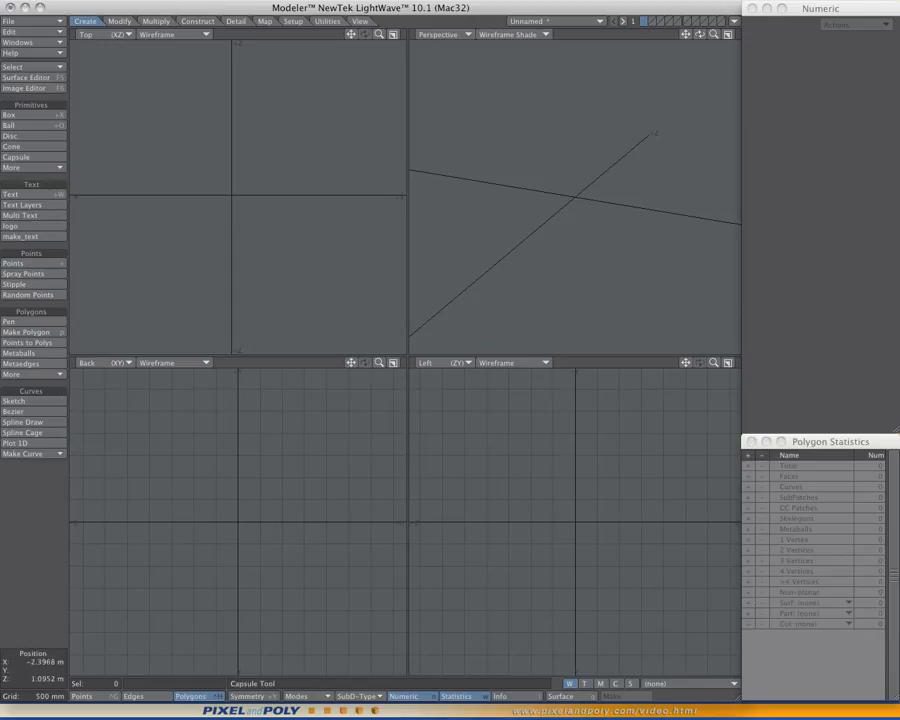
pyautogui.click(20, 136)
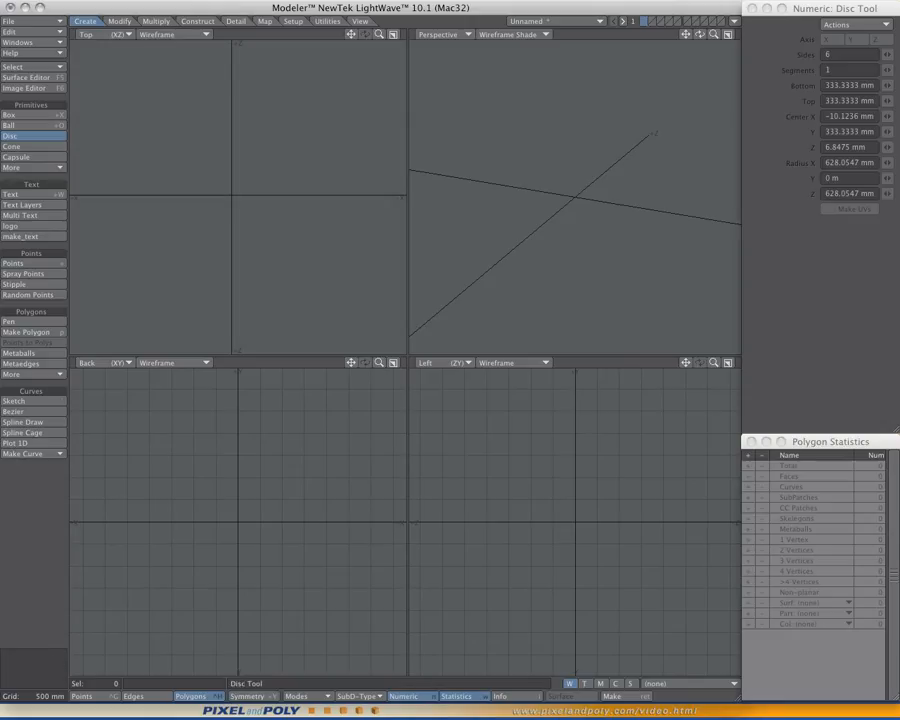
pyautogui.keyDown('ctrl'); pyautogui.moveTo(230, 196); pyautogui.dragTo(309, 274); pyautogui.keyUp('ctrl')
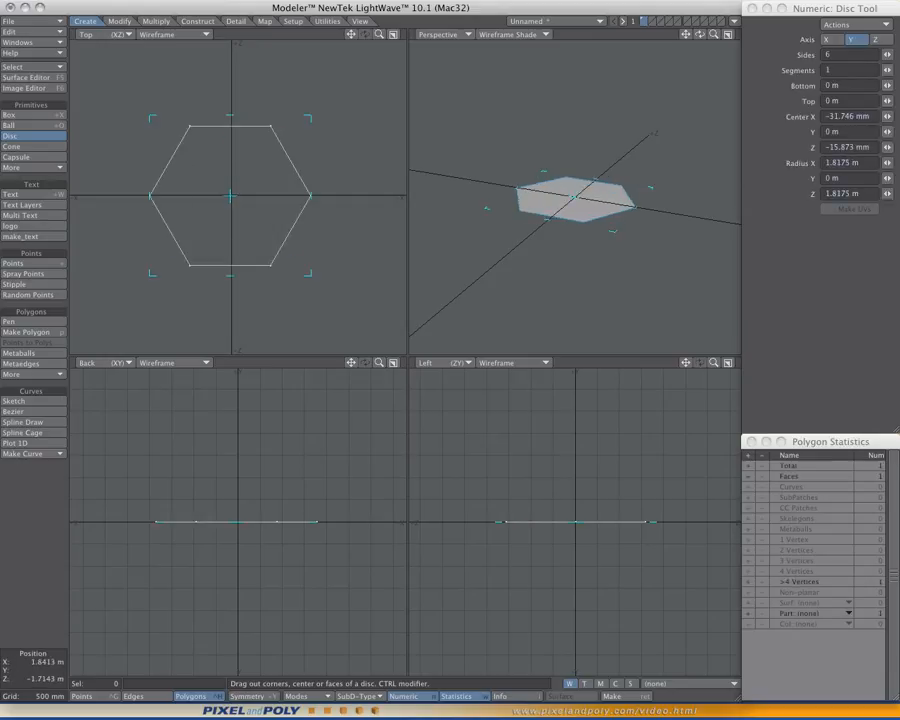
pyautogui.moveTo(308, 277)
pyautogui.mouseDown()
pyautogui.moveTo(327, 249)
pyautogui.moveTo(296, 284)
pyautogui.moveTo(320, 285)
pyautogui.mouseUp()
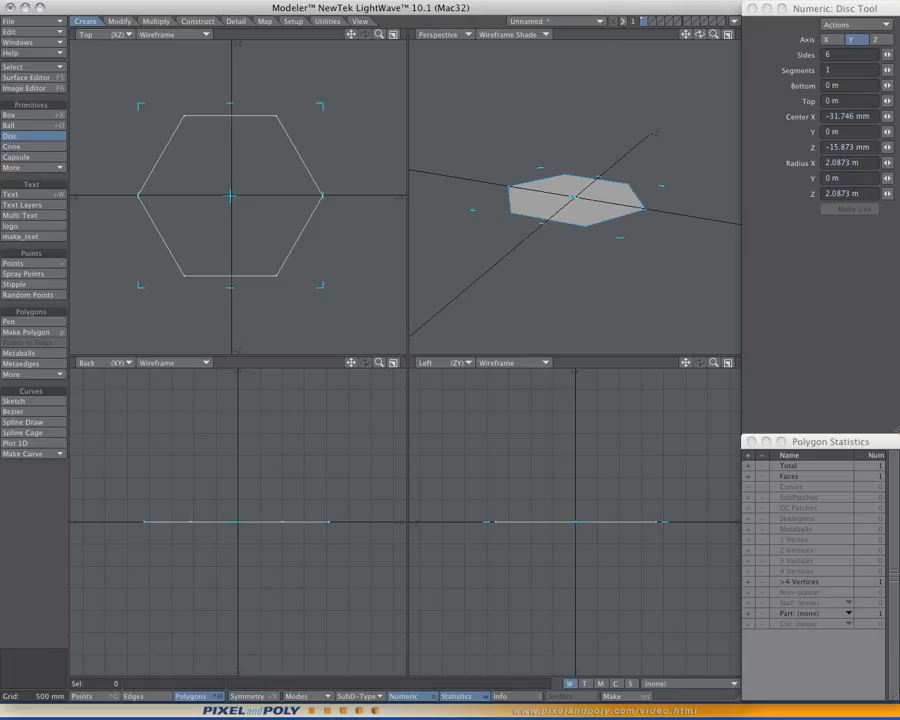
pyautogui.click(835, 55)
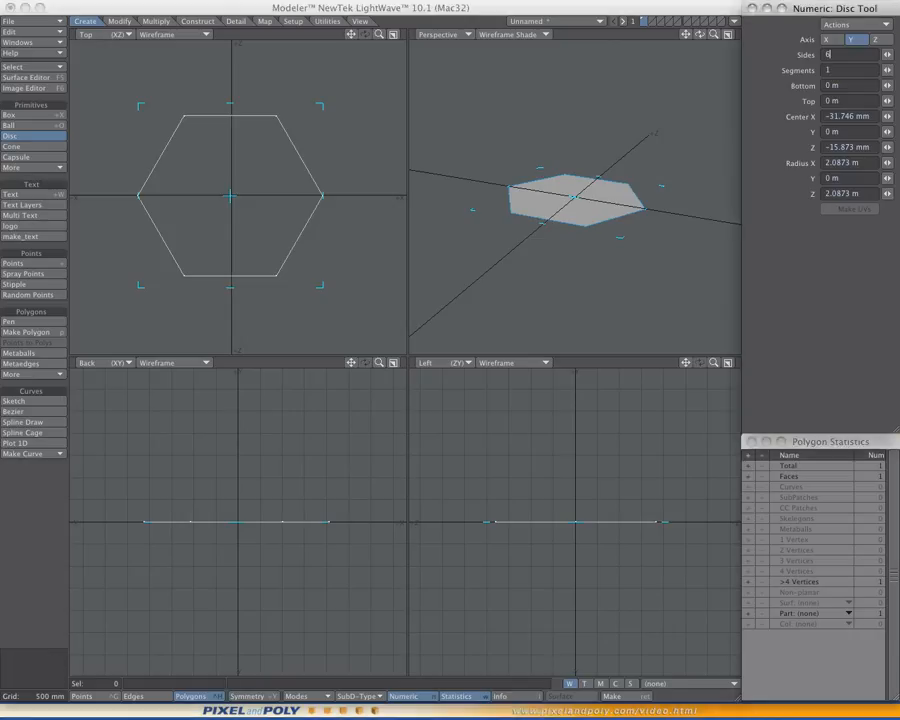
pyautogui.keyDown('alt'); pyautogui.moveTo(244, 241); pyautogui.dragTo(239, 227); pyautogui.keyUp('alt')
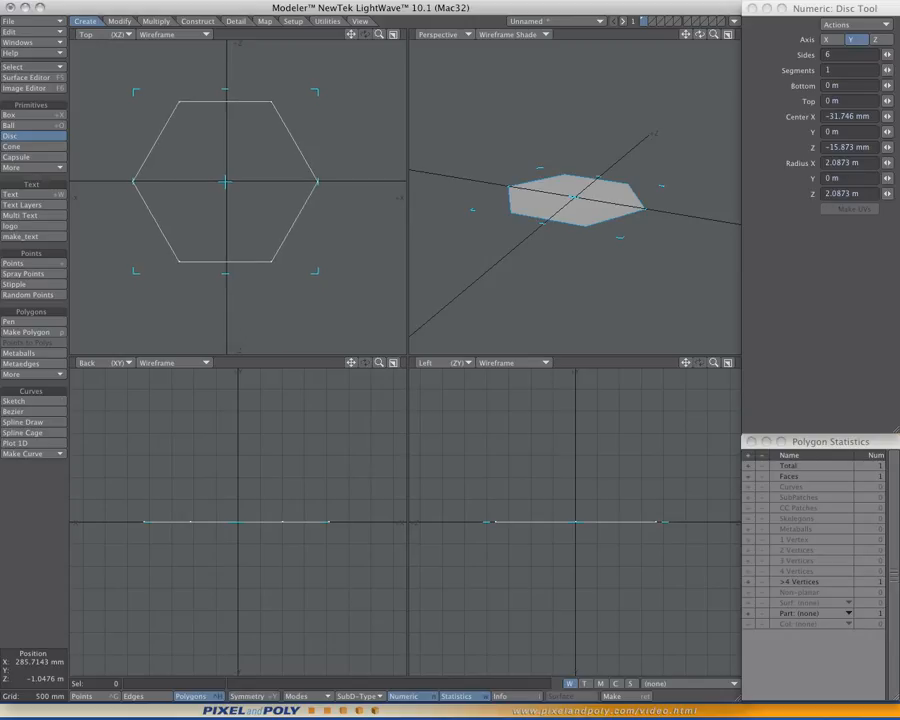
pyautogui.press('space')
# - Move the hexagon up along Y by about 270 mm
pyautogui.keyDown('alt'); pyautogui.moveTo(578, 250); pyautogui.dragTo(579, 297); pyautogui.keyUp('alt')
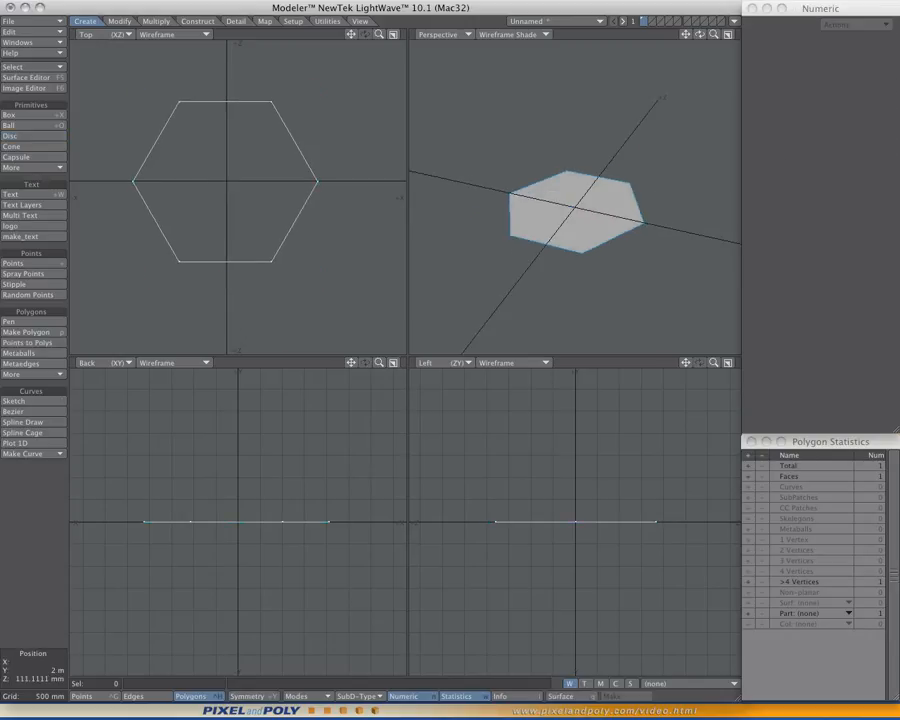
pyautogui.press('t')
pyautogui.moveTo(609, 491); pyautogui.dragTo(609, 480)
pyautogui.keyDown('alt'); pyautogui.moveTo(590, 262); pyautogui.dragTo(582, 252); pyautogui.keyUp('alt')
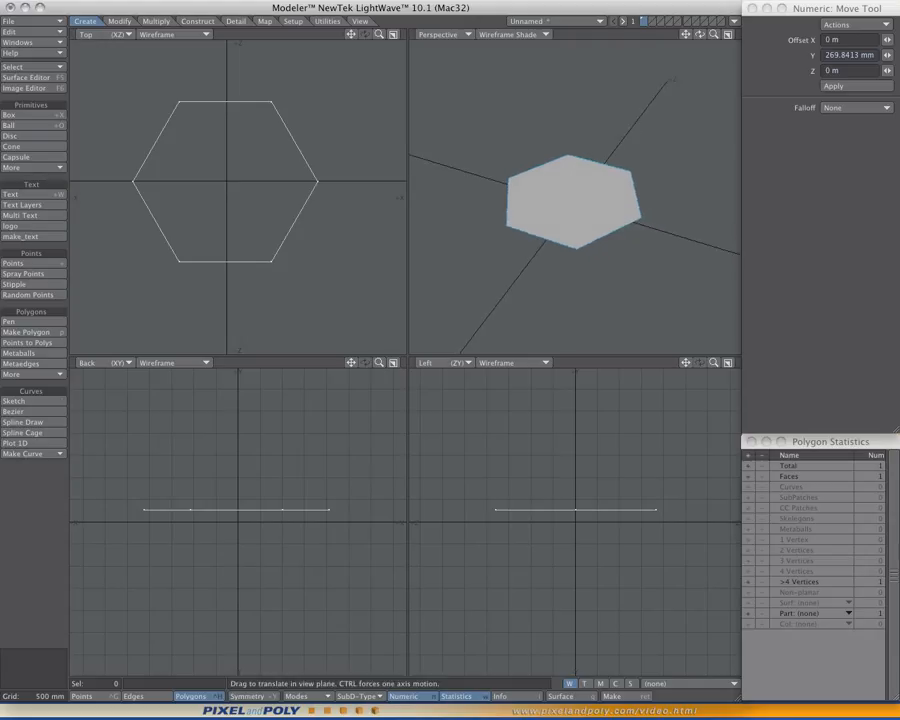
pyautogui.press('space')
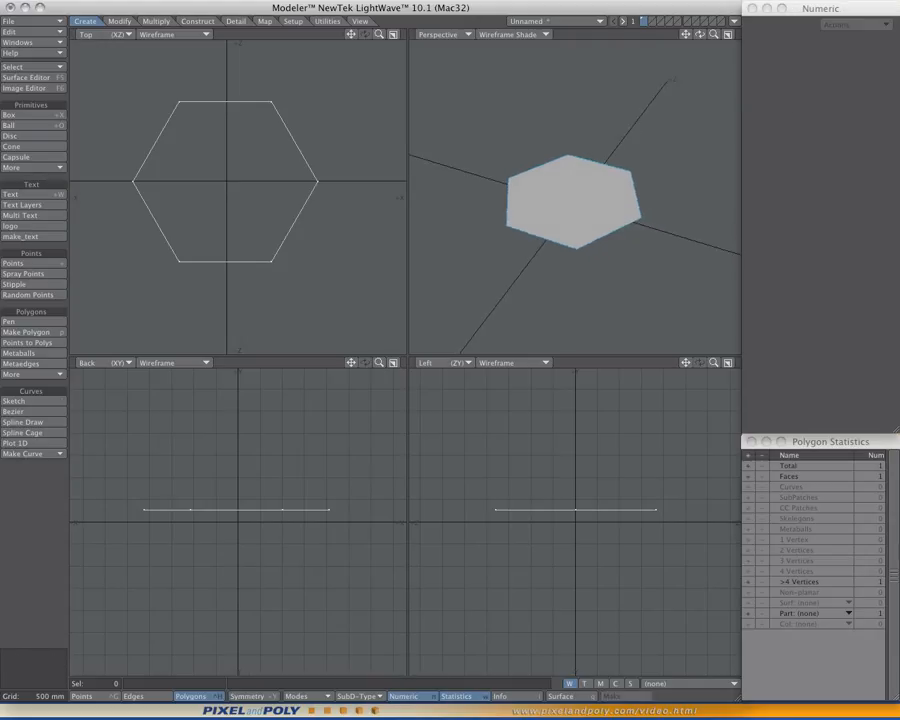
# - Copy the hexagon polygon into layers 2 and 3, and return to layer 1
pyautogui.click(573, 202)
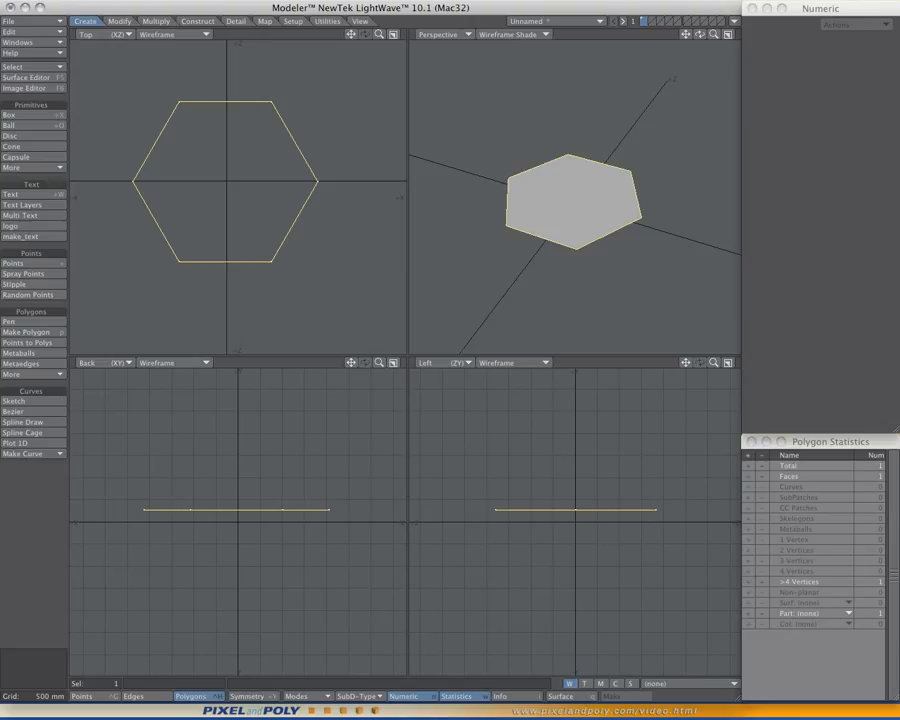
pyautogui.press('Delete')
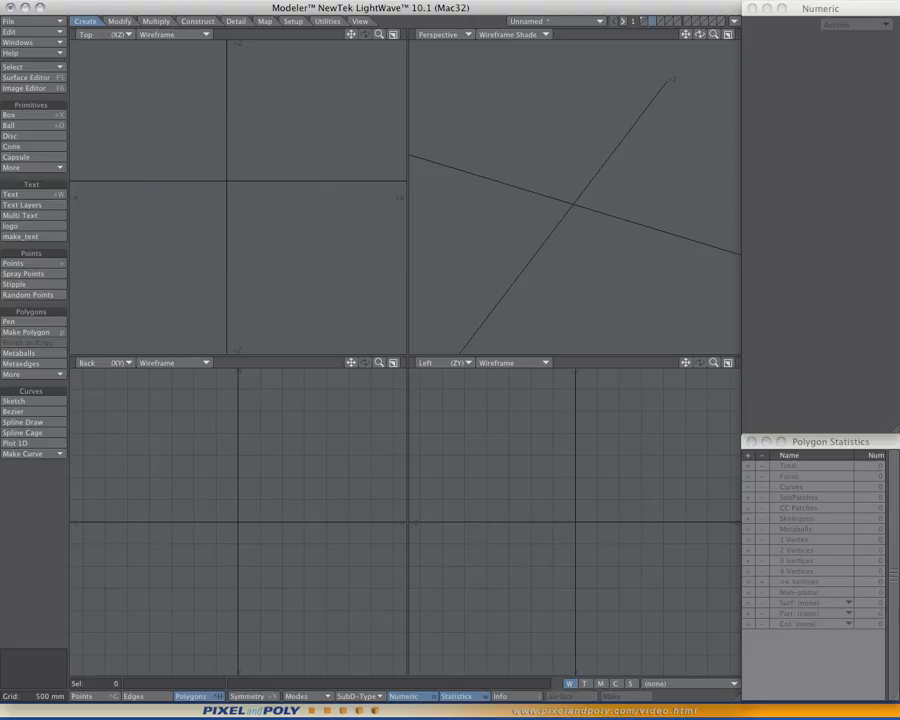
pyautogui.press('u')
pyautogui.press('Delete')
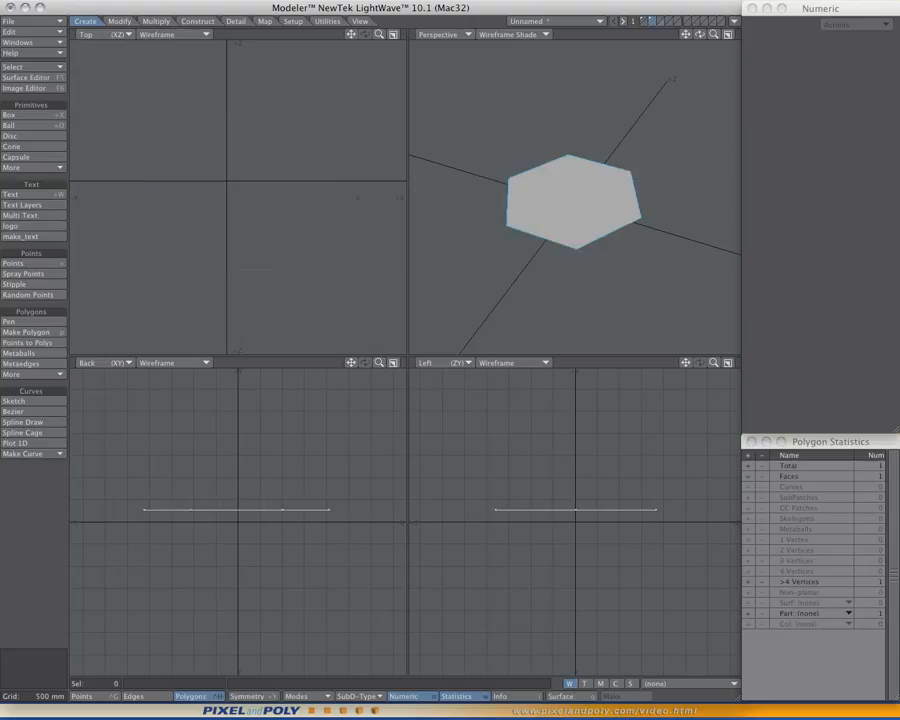
pyautogui.press('u')
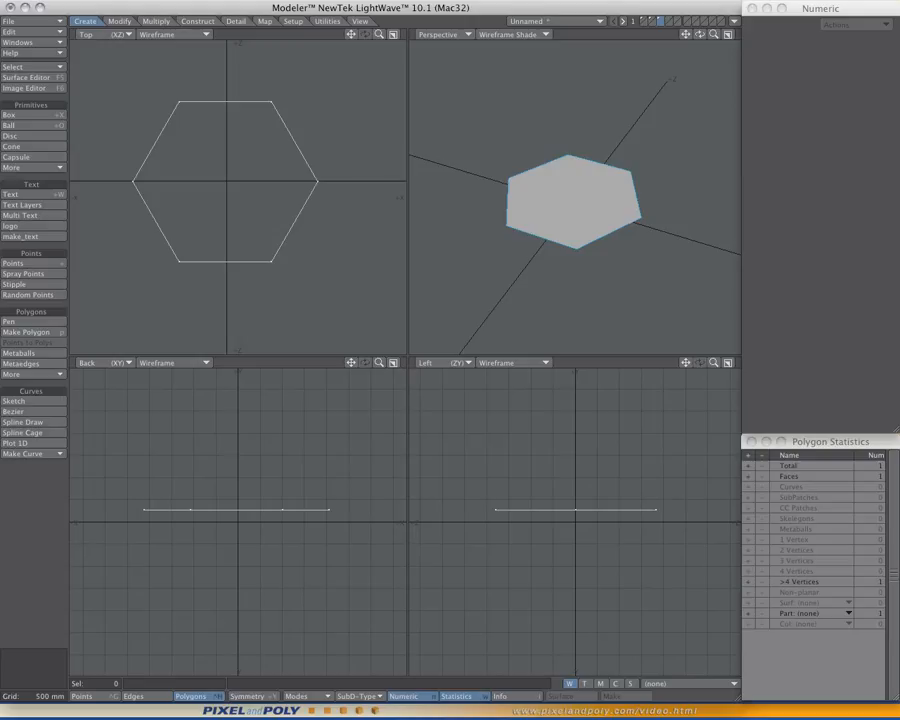
pyautogui.moveTo(699, 34)
pyautogui.mouseDown()
pyautogui.moveTo(711, 32)
pyautogui.moveTo(713, 44)
pyautogui.moveTo(685, 32)
pyautogui.mouseUp()
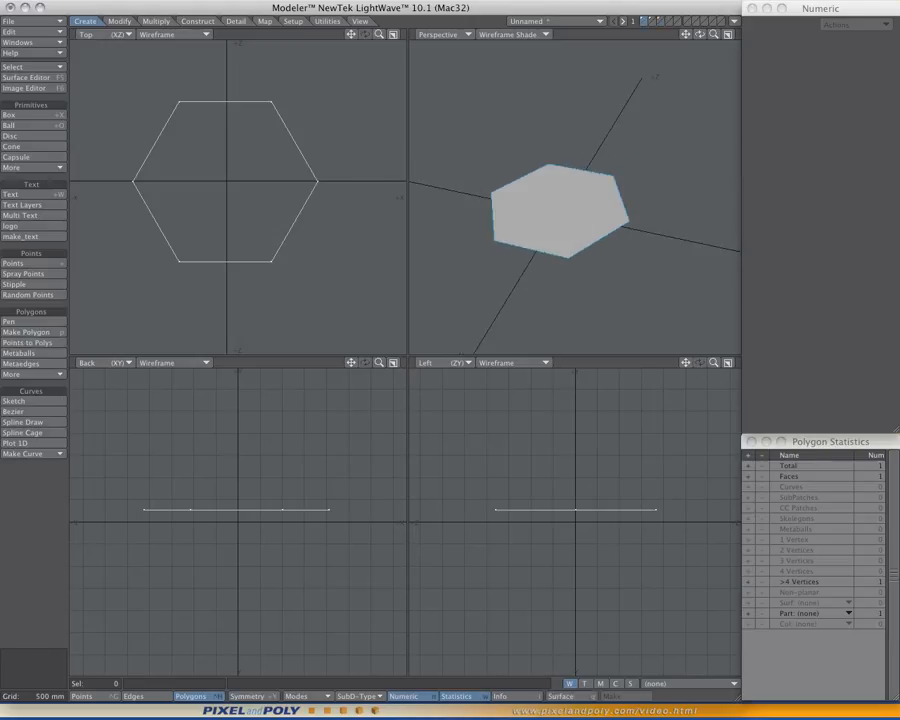
# - Slice the hexagon with the Knife tool parallel to its lower edge in the Top view, at Z about -1.73 m
pyautogui.keyDown('ctrl'); pyautogui.keyDown('alt'); pyautogui.moveTo(236, 183); pyautogui.dragTo(258, 190); pyautogui.keyUp('alt'); pyautogui.keyUp('ctrl')
pyautogui.keyDown('alt'); pyautogui.moveTo(258, 190); pyautogui.dragTo(286, 208); pyautogui.keyUp('alt')
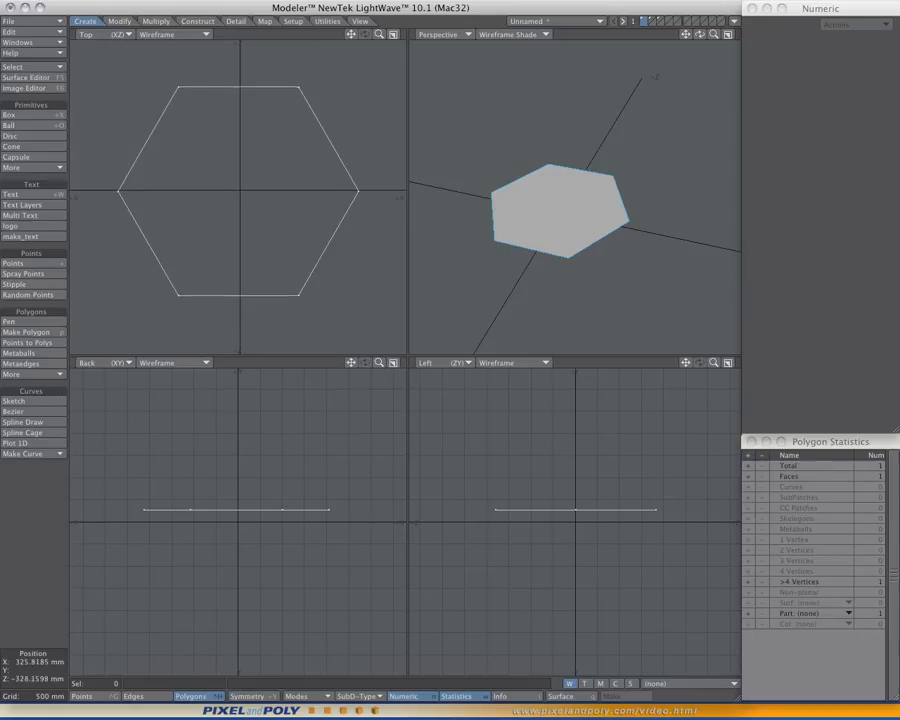
pyautogui.keyDown('alt'); pyautogui.moveTo(248, 208); pyautogui.dragTo(250, 206); pyautogui.keyUp('alt')
pyautogui.keyDown('ctrl'); pyautogui.keyDown('shift'); pyautogui.click(248, 201); pyautogui.keyUp('shift'); pyautogui.keyUp('ctrl')
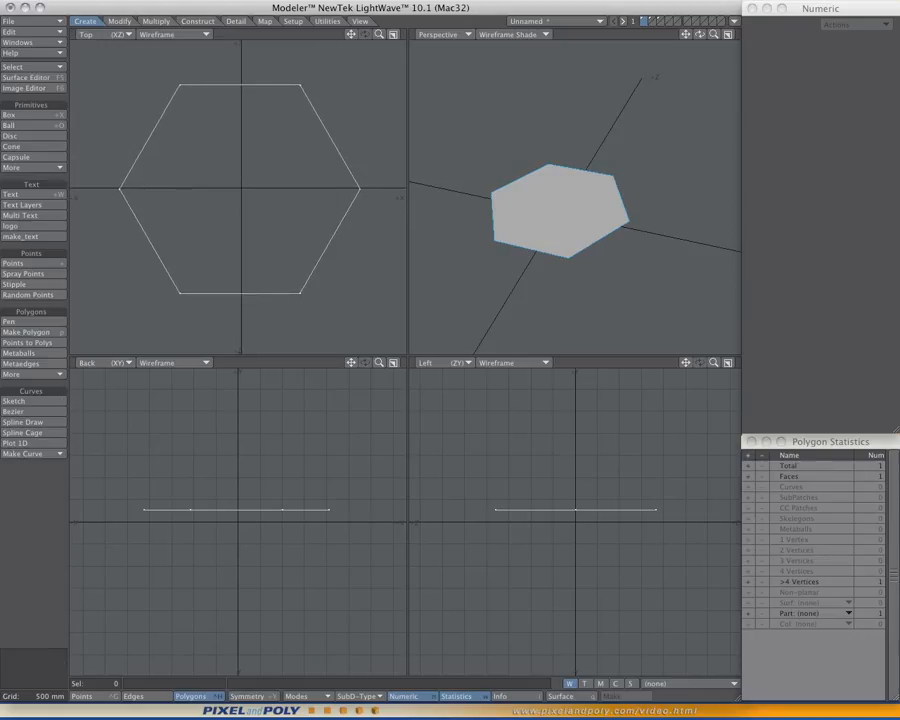
pyautogui.moveTo(566, 210)
pyautogui.keyDown('alt'); pyautogui.mouseDown()
pyautogui.moveTo(562, 168)
pyautogui.moveTo(550, 172)
pyautogui.moveTo(554, 226)
pyautogui.moveTo(560, 211)
pyautogui.moveTo(566, 228)
pyautogui.moveTo(590, 228)
pyautogui.moveTo(578, 221)
pyautogui.mouseUp(); pyautogui.keyUp('alt')
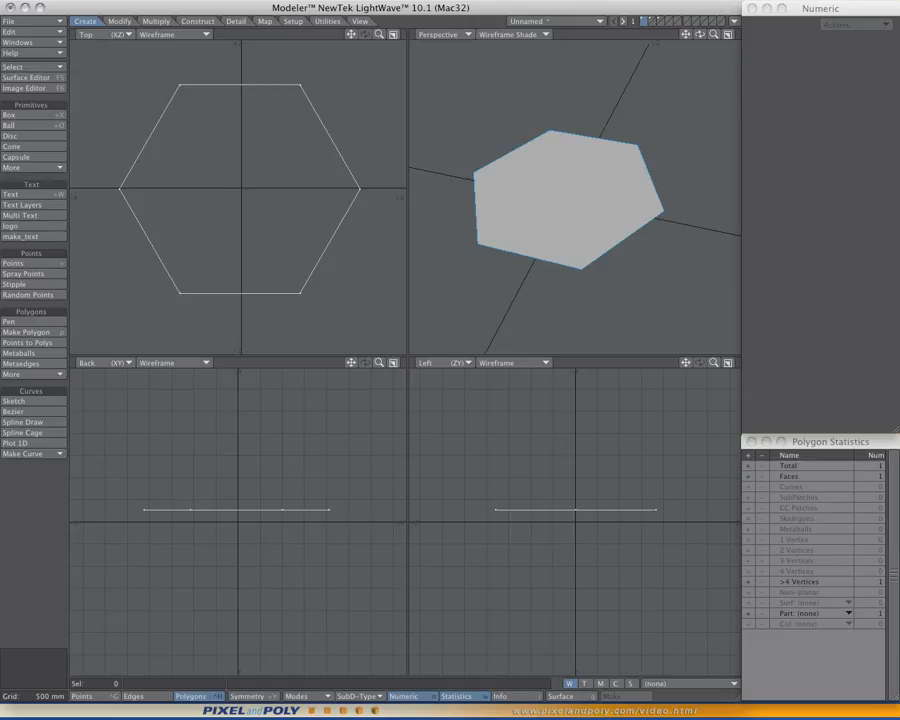
pyautogui.keyDown('alt'); pyautogui.moveTo(257, 213); pyautogui.dragTo(254, 212); pyautogui.keyUp('alt')
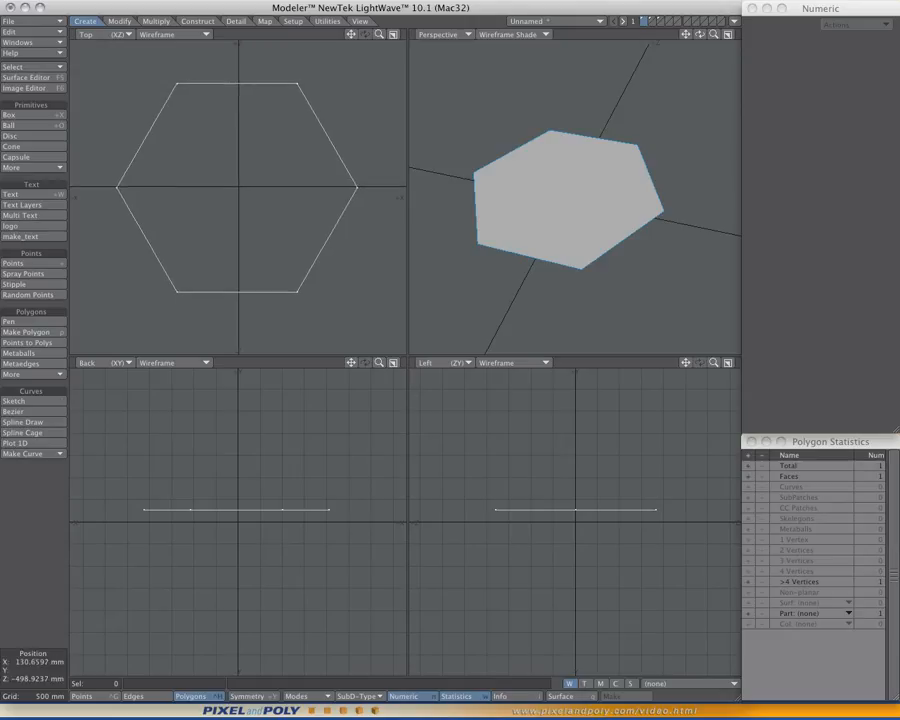
pyautogui.keyDown('ctrl'); pyautogui.keyDown('shift'); pyautogui.click(251, 211); pyautogui.keyUp('shift'); pyautogui.keyUp('ctrl')
pyautogui.click(156, 21)
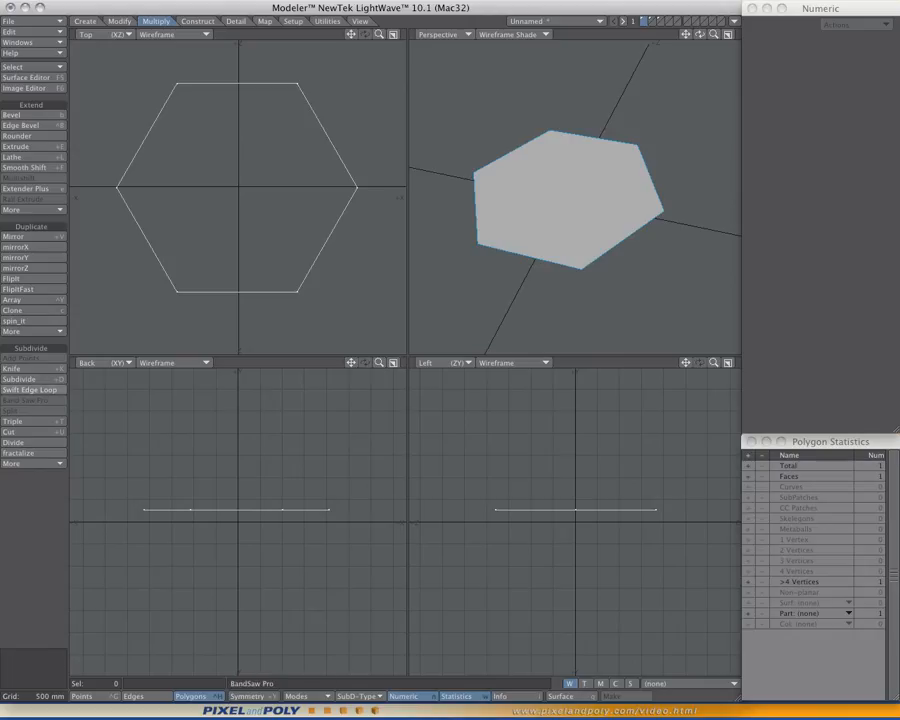
pyautogui.hotkey('shift', 'k')
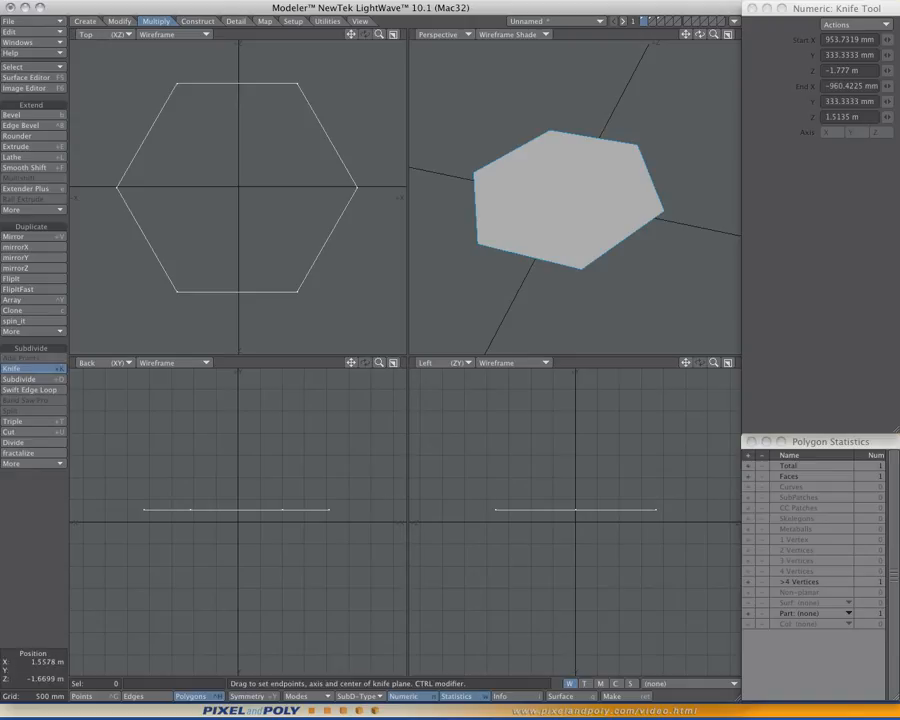
pyautogui.keyDown('ctrl'); pyautogui.moveTo(363, 283); pyautogui.dragTo(106, 283); pyautogui.keyUp('ctrl')
pyautogui.moveTo(228, 283)
pyautogui.mouseDown()
pyautogui.moveTo(220, 246)
pyautogui.moveTo(228, 287)
pyautogui.mouseUp()
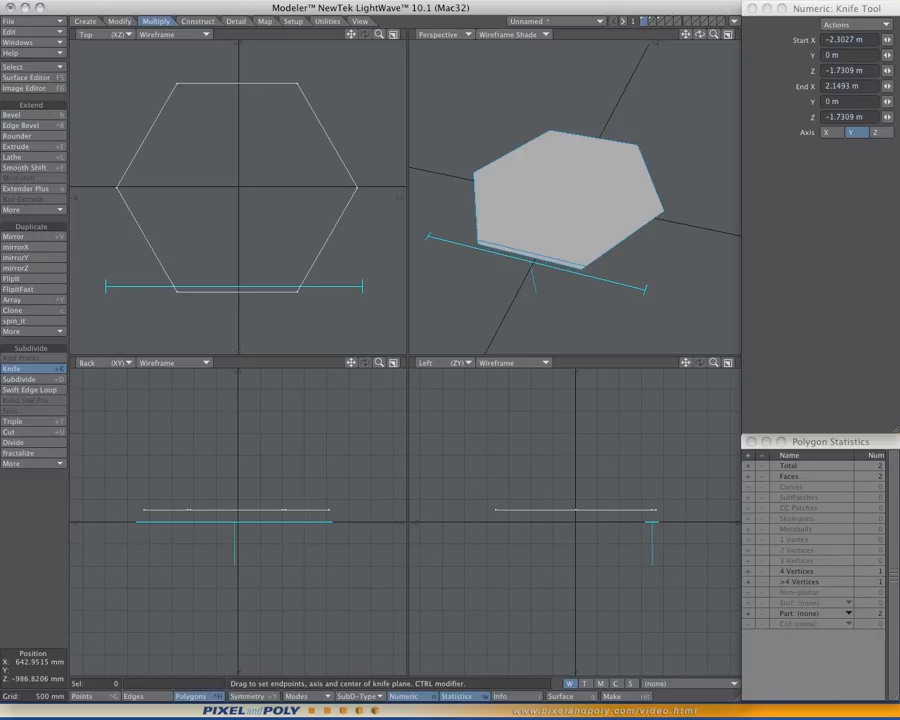
# - Make a second knife cut parallel to the hexagon's upper edge, at Z about 1.70 m
pyautogui.moveTo(112, 96); pyautogui.dragTo(369, 96)
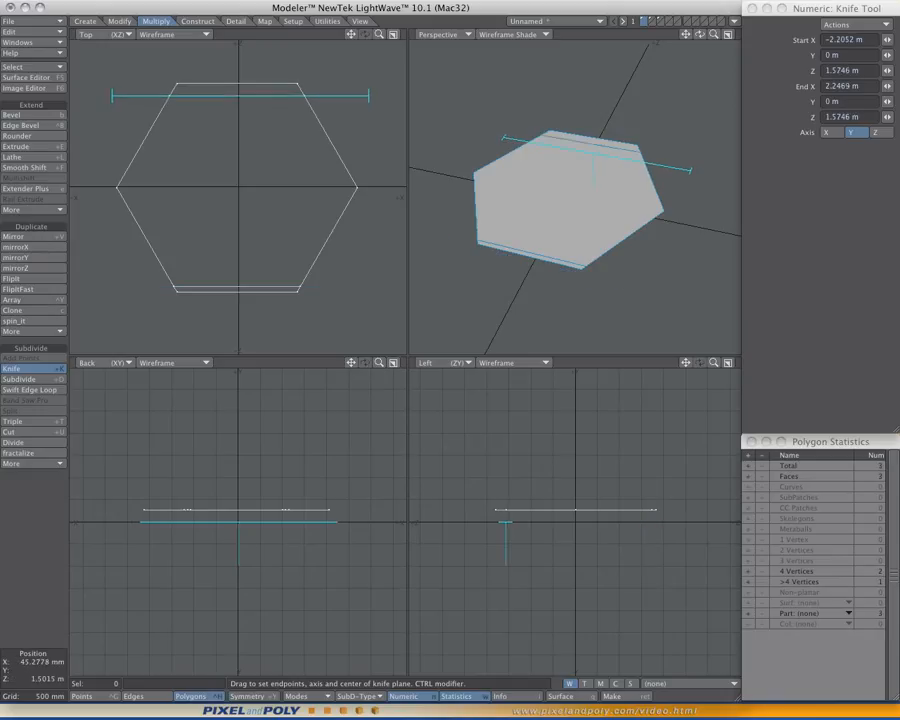
pyautogui.moveTo(241, 96)
pyautogui.mouseDown()
pyautogui.moveTo(245, 103)
pyautogui.moveTo(241, 88)
pyautogui.mouseUp()
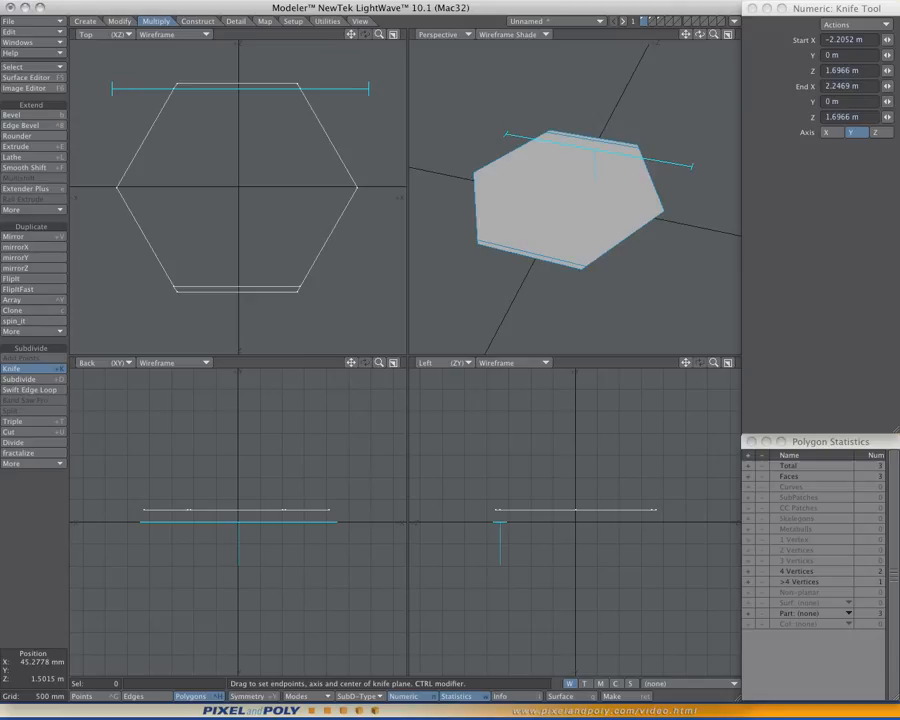
pyautogui.press('space')
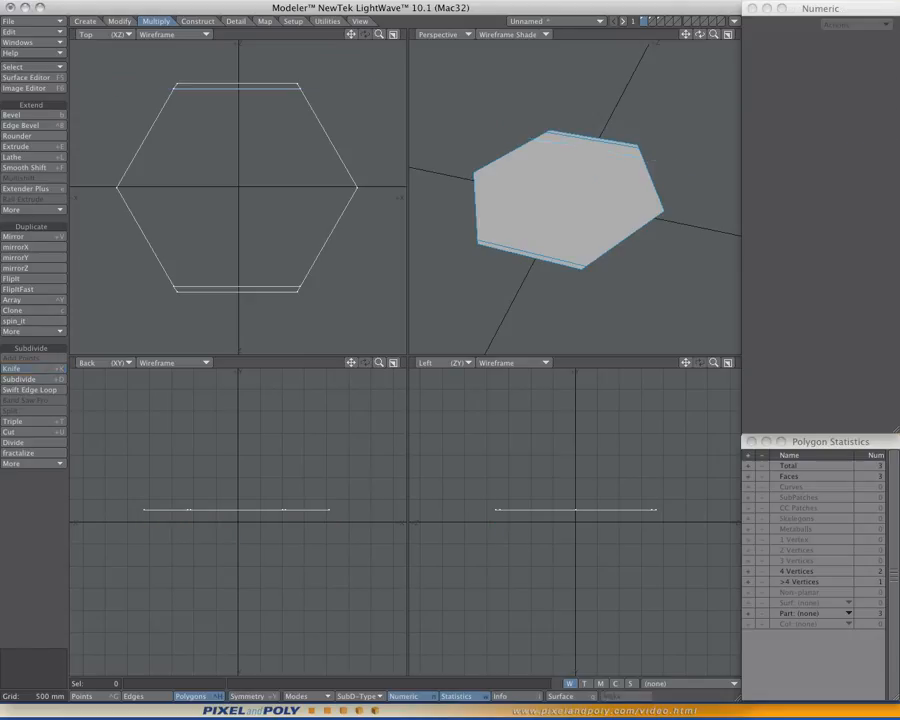
# - In the enlarged Top view, knife thin strips along the hexagon's lower-right and upper-left edges, each cut parallel to its edge
pyautogui.press('KP_0')
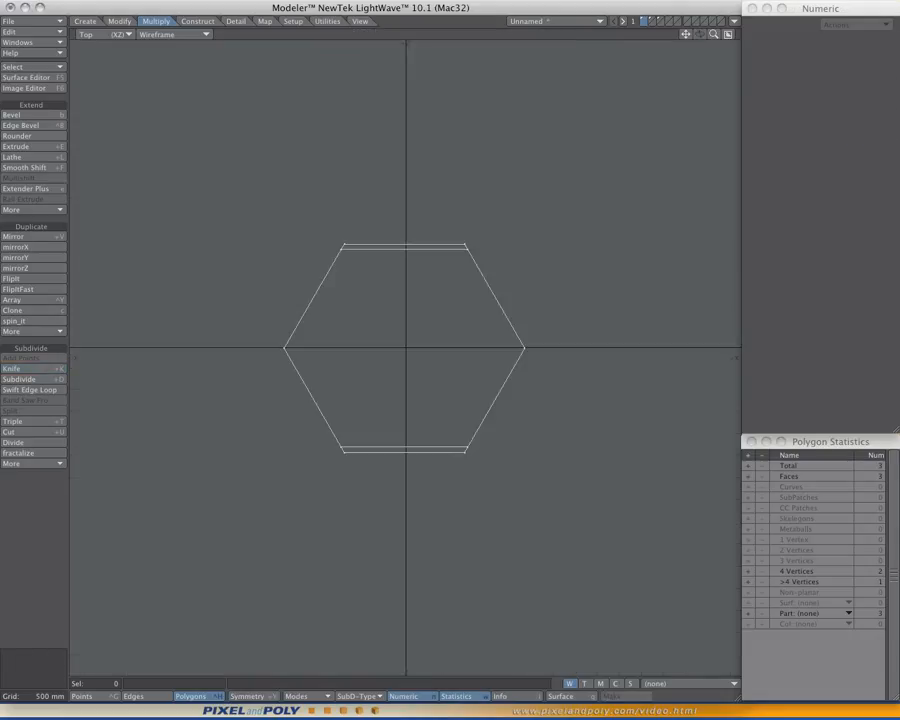
pyautogui.scroll(10, 434, 334)
pyautogui.scroll(-2, 450, 350)
pyautogui.keyDown('alt'); pyautogui.moveTo(459, 369); pyautogui.dragTo(477, 349); pyautogui.keyUp('alt')
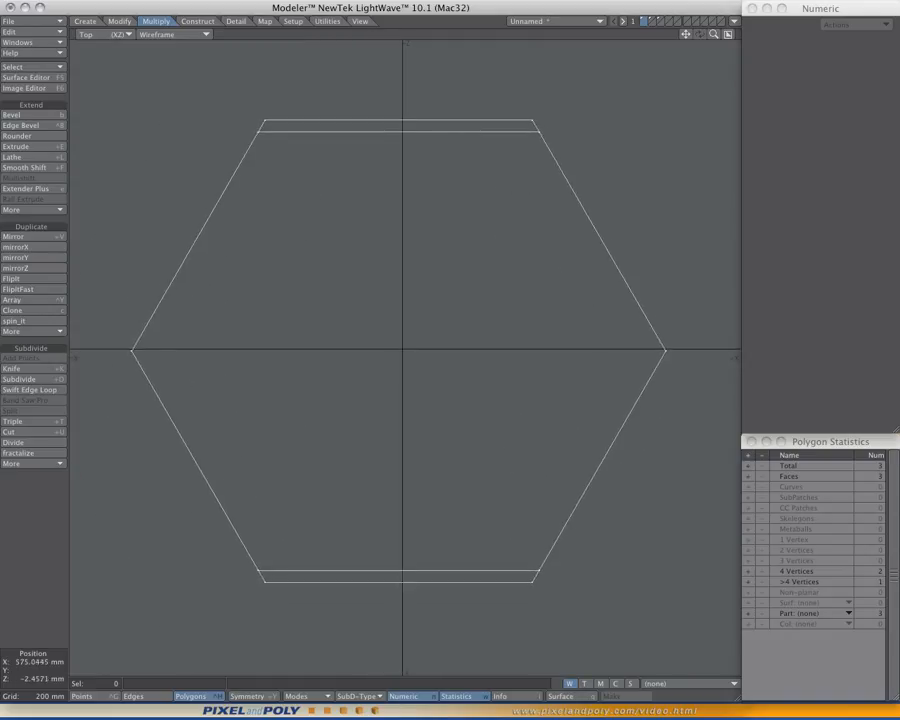
pyautogui.keyDown('ctrl'); pyautogui.keyDown('alt'); pyautogui.moveTo(556, 349); pyautogui.dragTo(550, 348); pyautogui.keyUp('alt'); pyautogui.keyUp('ctrl')
pyautogui.keyDown('alt'); pyautogui.moveTo(550, 348); pyautogui.dragTo(553, 351); pyautogui.keyUp('alt')
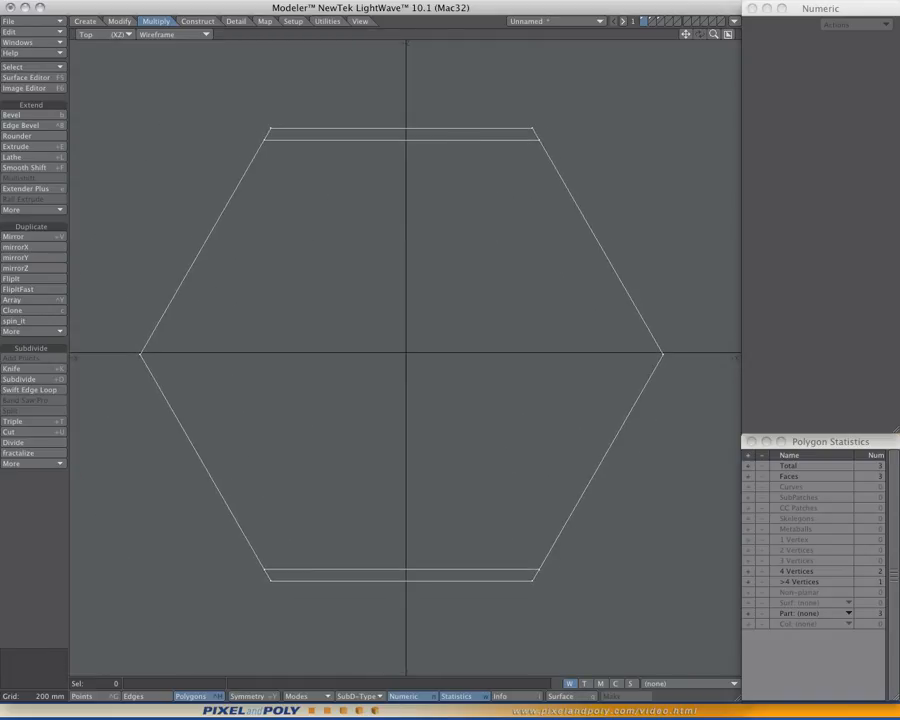
pyautogui.keyDown('ctrl'); pyautogui.keyDown('shift'); pyautogui.click(512, 251); pyautogui.keyUp('shift'); pyautogui.keyUp('ctrl')
pyautogui.click(508, 223)
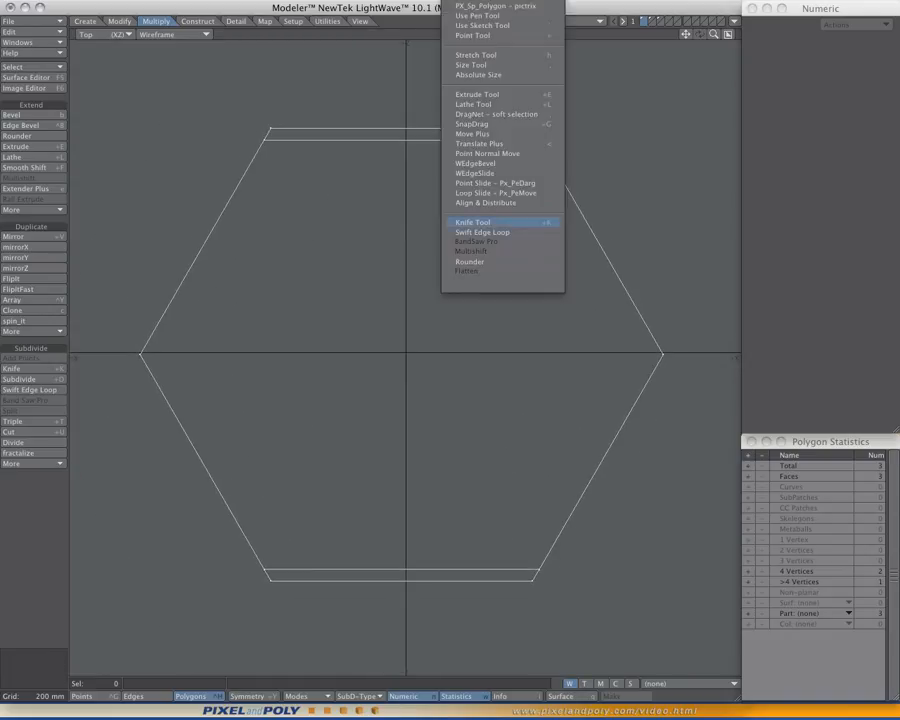
pyautogui.click(500, 222)
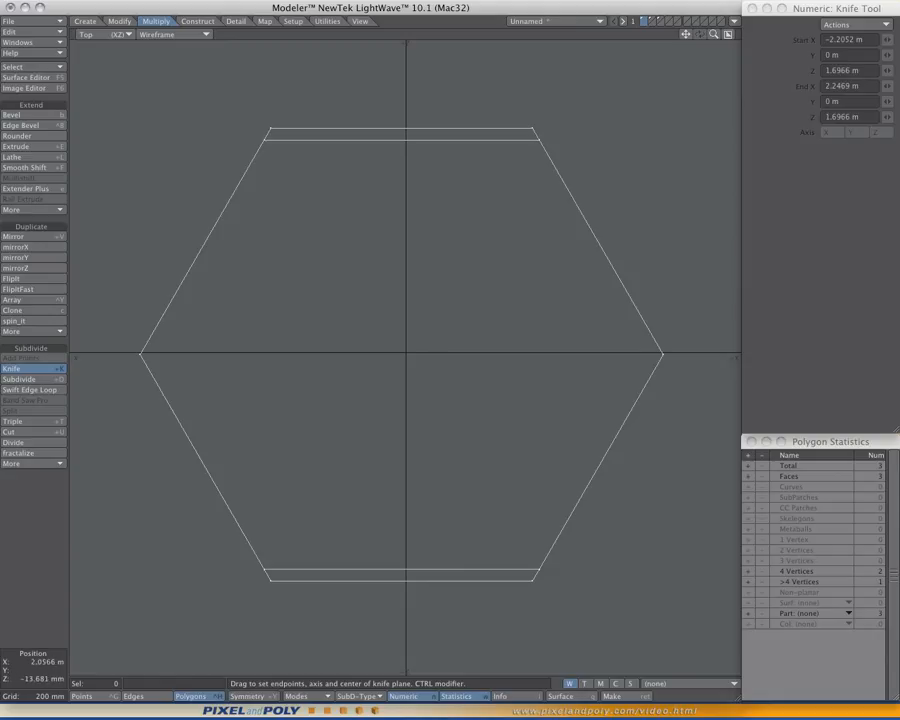
pyautogui.moveTo(663, 353); pyautogui.dragTo(532, 582)
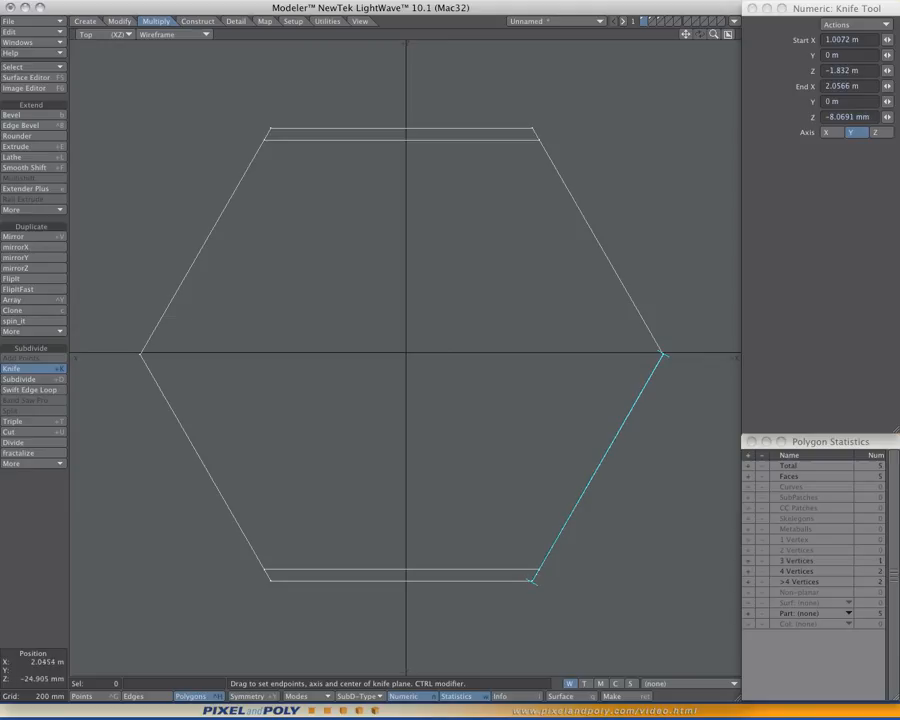
pyautogui.moveTo(662, 355); pyautogui.dragTo(682, 322)
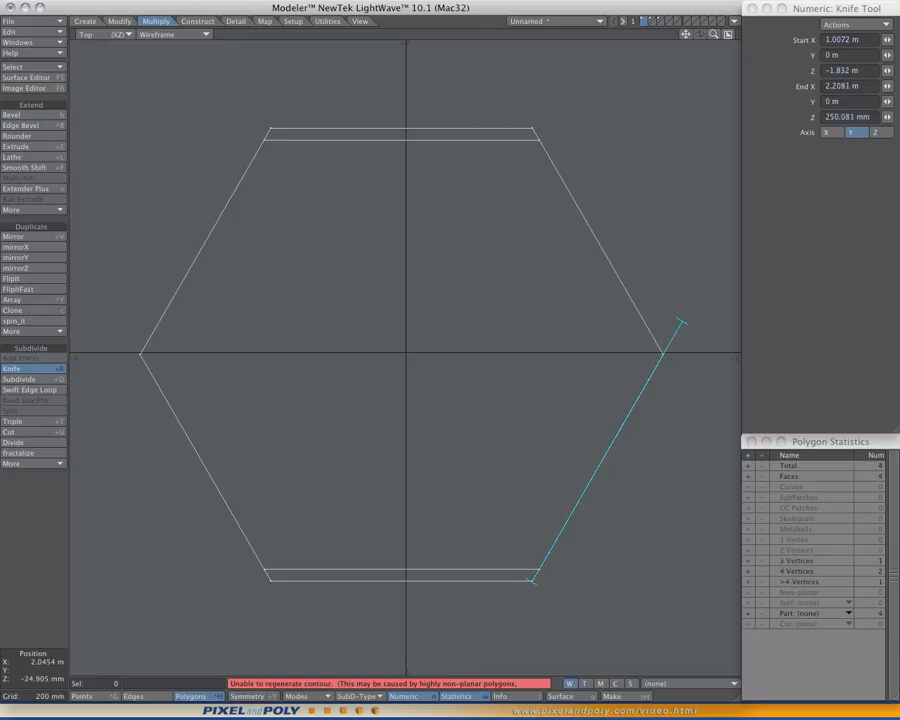
pyautogui.moveTo(532, 581); pyautogui.dragTo(511, 618)
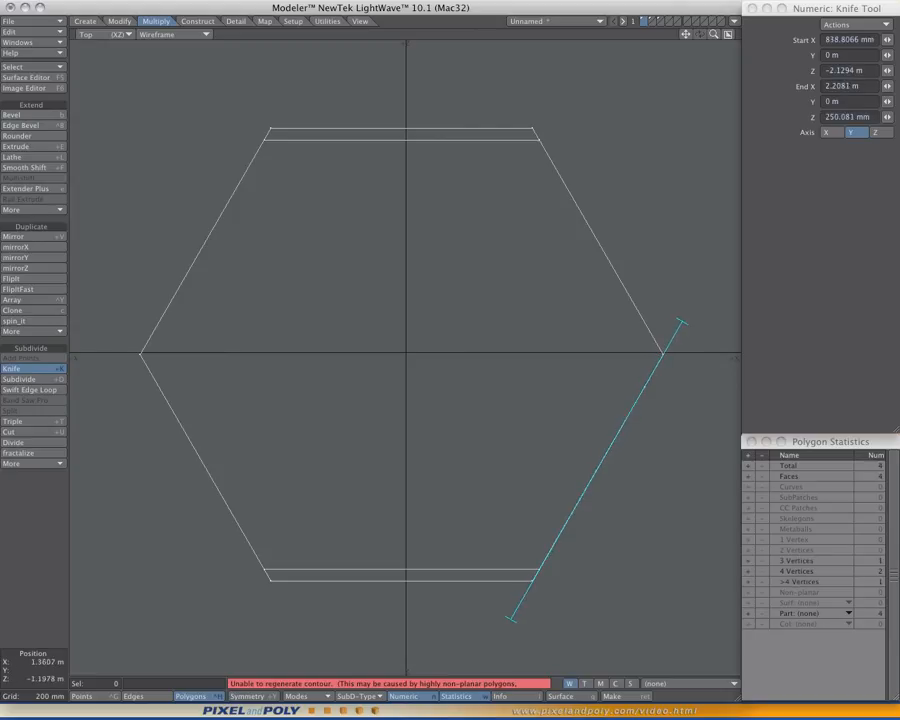
pyautogui.moveTo(579, 498)
pyautogui.mouseDown()
pyautogui.moveTo(549, 518)
pyautogui.moveTo(564, 463)
pyautogui.moveTo(535, 443)
pyautogui.moveTo(578, 466)
pyautogui.moveTo(570, 502)
pyautogui.moveTo(569, 494)
pyautogui.mouseUp()
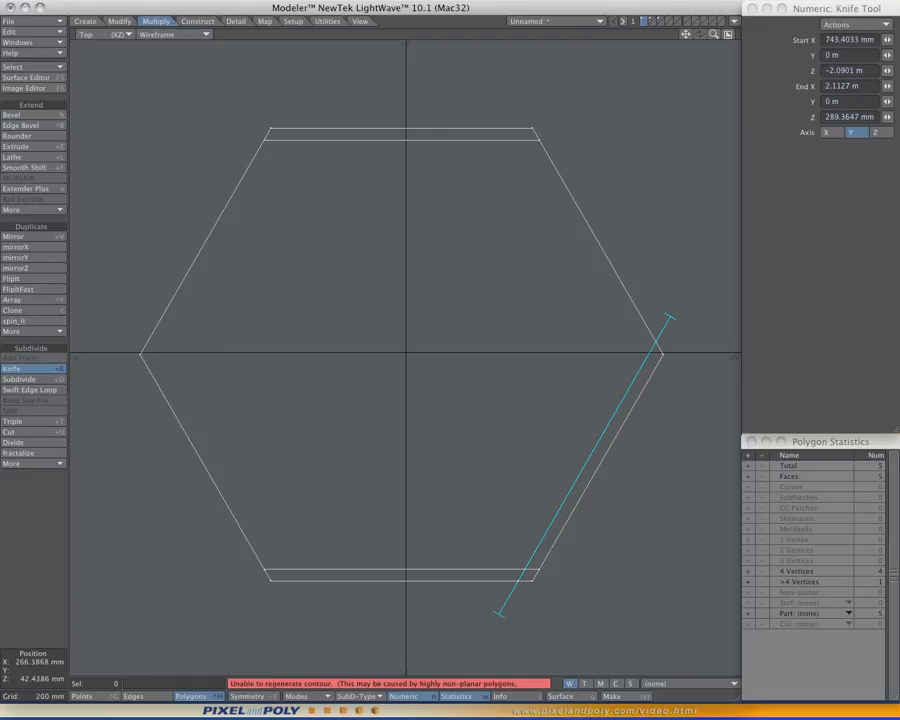
pyautogui.moveTo(226, 279); pyautogui.dragTo(212, 256, button='right')
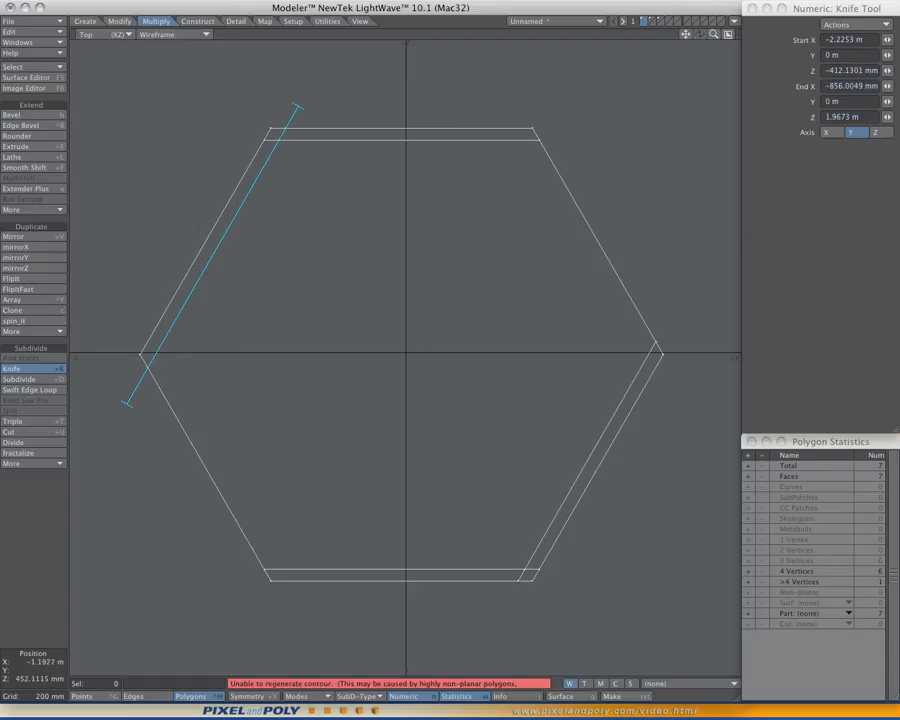
# - Knife thin strips along the hexagon's upper-right and lower-left edges, each cut parallel to its edge, and return to the four-view layout
pyautogui.press('space')
pyautogui.keyDown('ctrl'); pyautogui.keyDown('shift'); pyautogui.click(292, 232); pyautogui.keyUp('shift'); pyautogui.keyUp('ctrl')
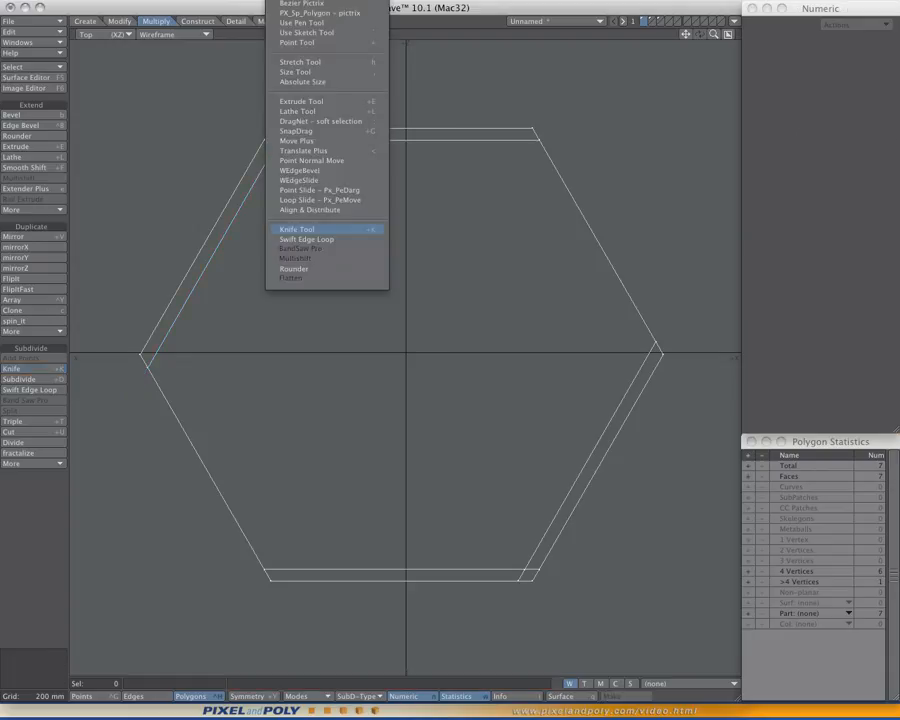
pyautogui.click(296, 229)
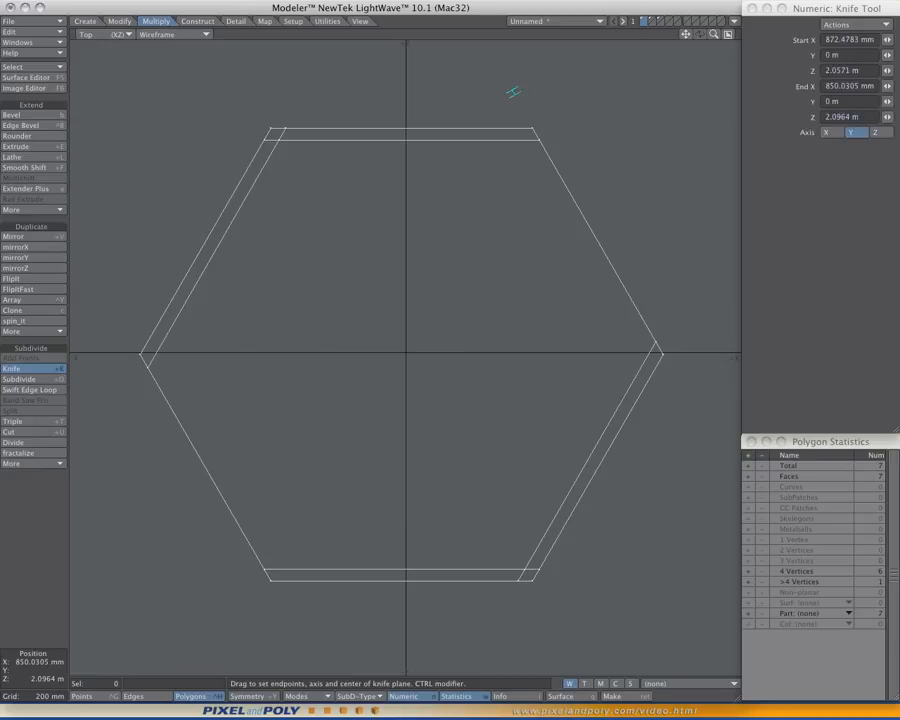
pyautogui.moveTo(513, 92); pyautogui.dragTo(686, 393)
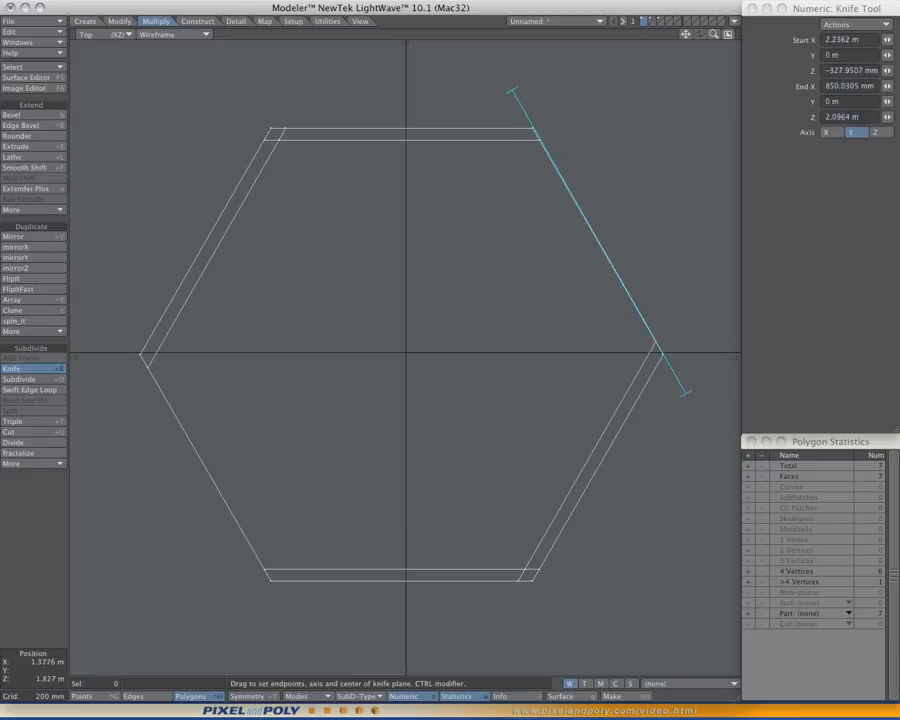
pyautogui.moveTo(512, 90); pyautogui.dragTo(510, 89)
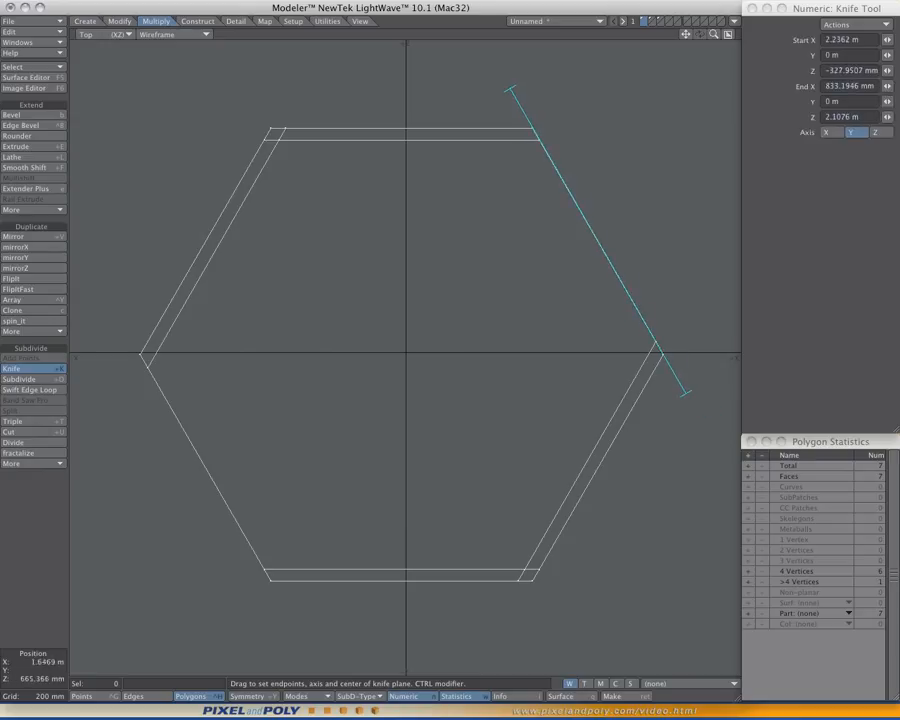
pyautogui.moveTo(613, 269); pyautogui.dragTo(249, 516)
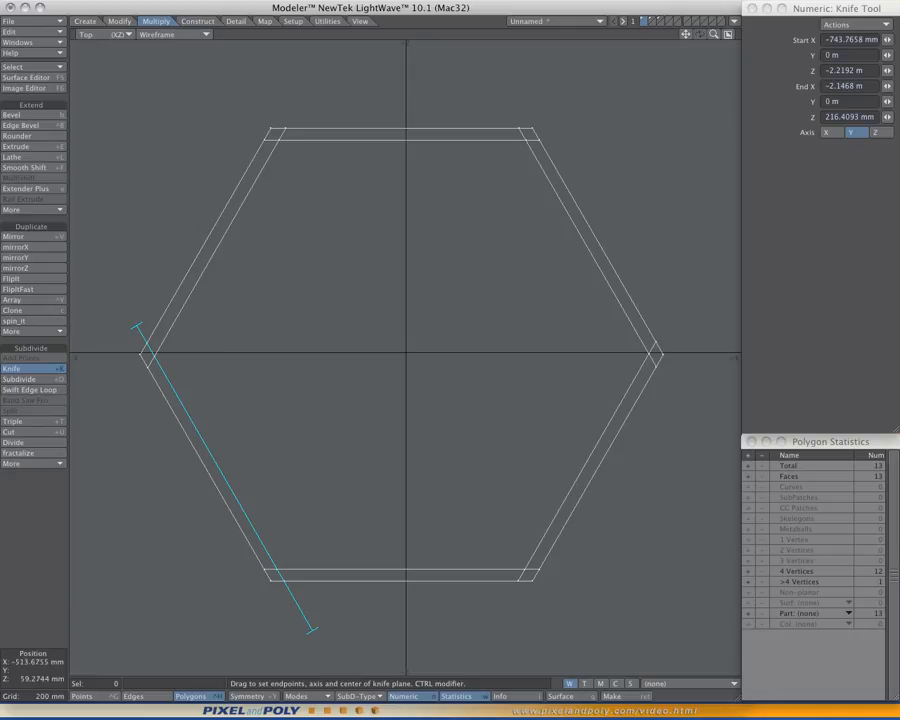
pyautogui.press('space')
pyautogui.press('KP_0')
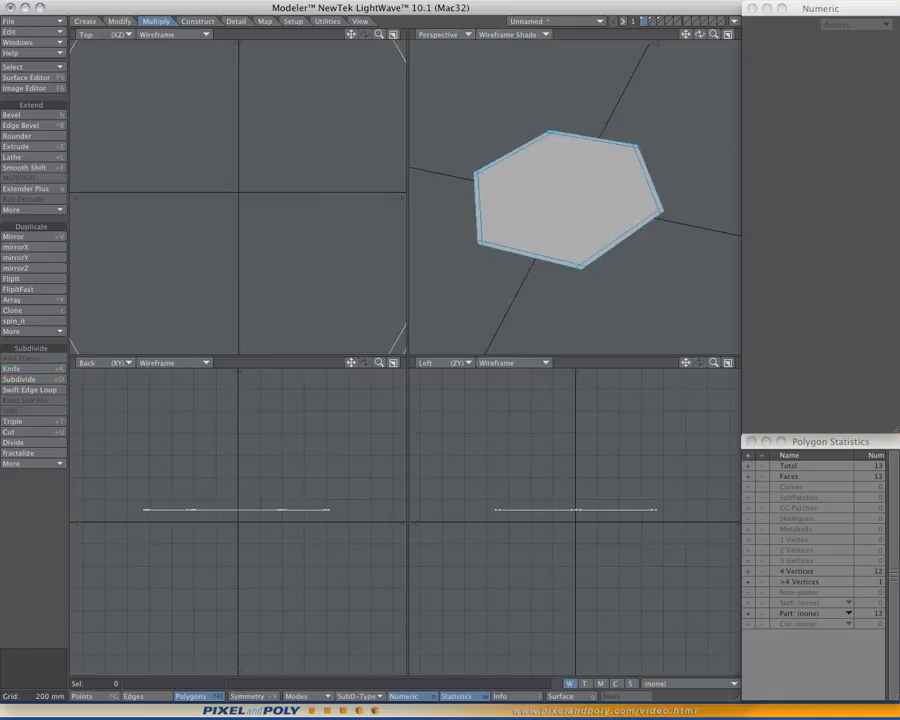
# - Select the large central polygon of the hexagon and split it into triangles around a middle point with Make Pole
pyautogui.moveTo(575, 200)
pyautogui.keyDown('alt'); pyautogui.mouseDown()
pyautogui.moveTo(568, 190)
pyautogui.moveTo(600, 165)
pyautogui.moveTo(590, 205)
pyautogui.moveTo(620, 205)
pyautogui.moveTo(570, 212)
pyautogui.moveTo(566, 196)
pyautogui.mouseUp(); pyautogui.keyUp('alt')
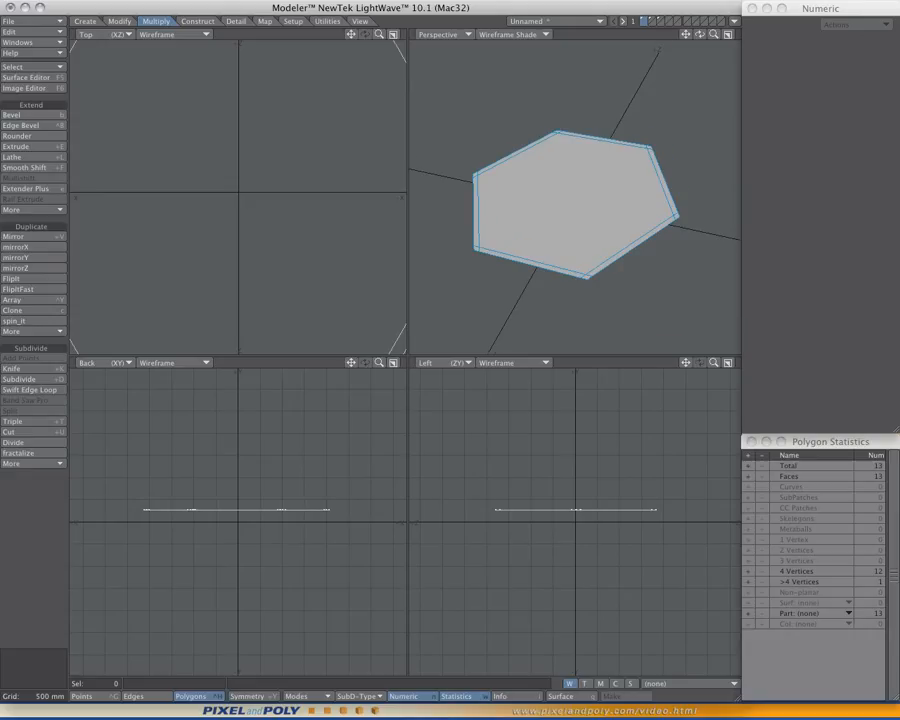
pyautogui.moveTo(566, 196)
pyautogui.keyDown('alt'); pyautogui.mouseDown()
pyautogui.moveTo(574, 208)
pyautogui.moveTo(560, 217)
pyautogui.mouseUp(); pyautogui.keyUp('alt')
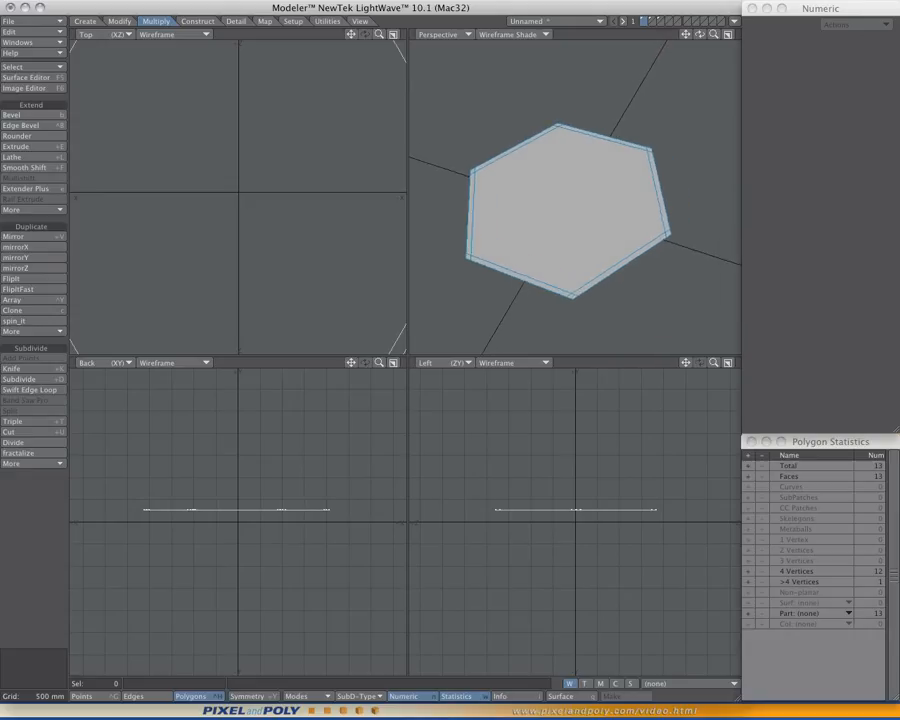
pyautogui.click(560, 217)
pyautogui.press('/')
pyautogui.moveTo(560, 217)
pyautogui.keyDown('alt'); pyautogui.mouseDown()
pyautogui.moveTo(570, 199)
pyautogui.moveTo(573, 220)
pyautogui.mouseUp(); pyautogui.keyUp('alt')
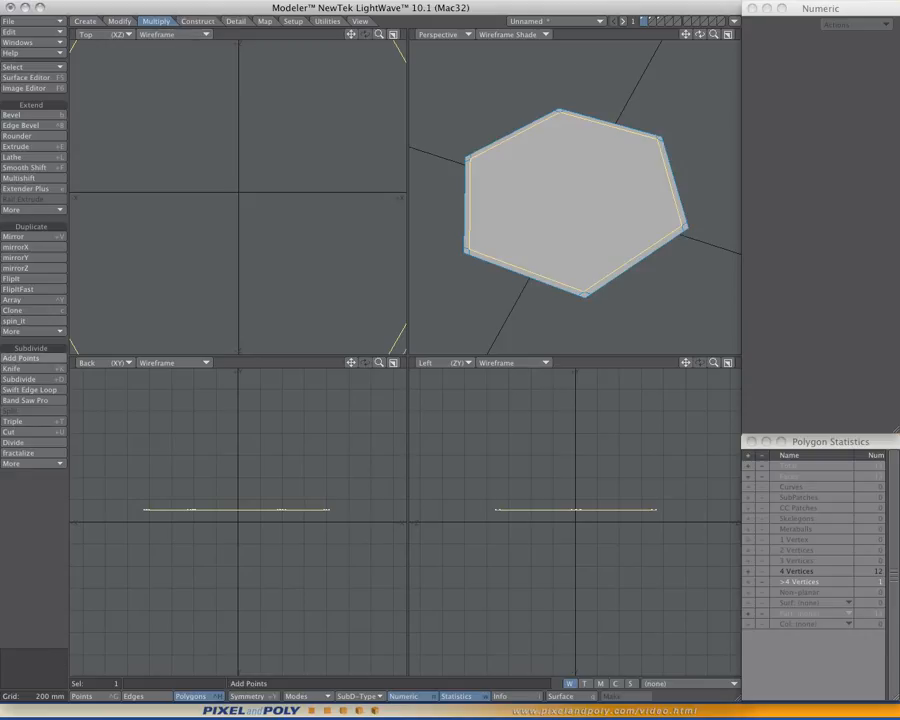
pyautogui.click(32, 463)
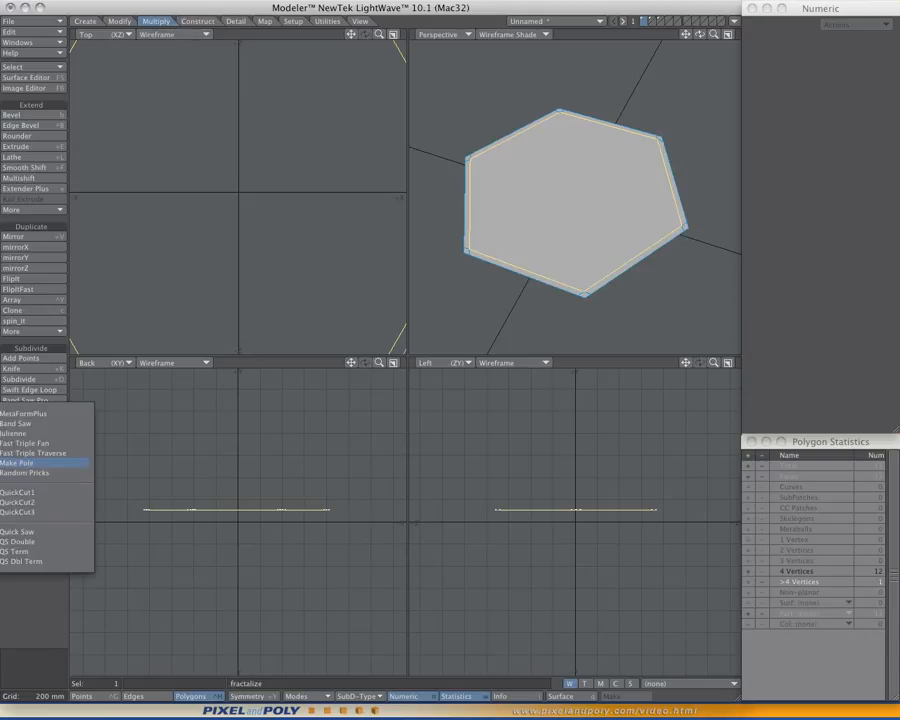
pyautogui.click(20, 463)
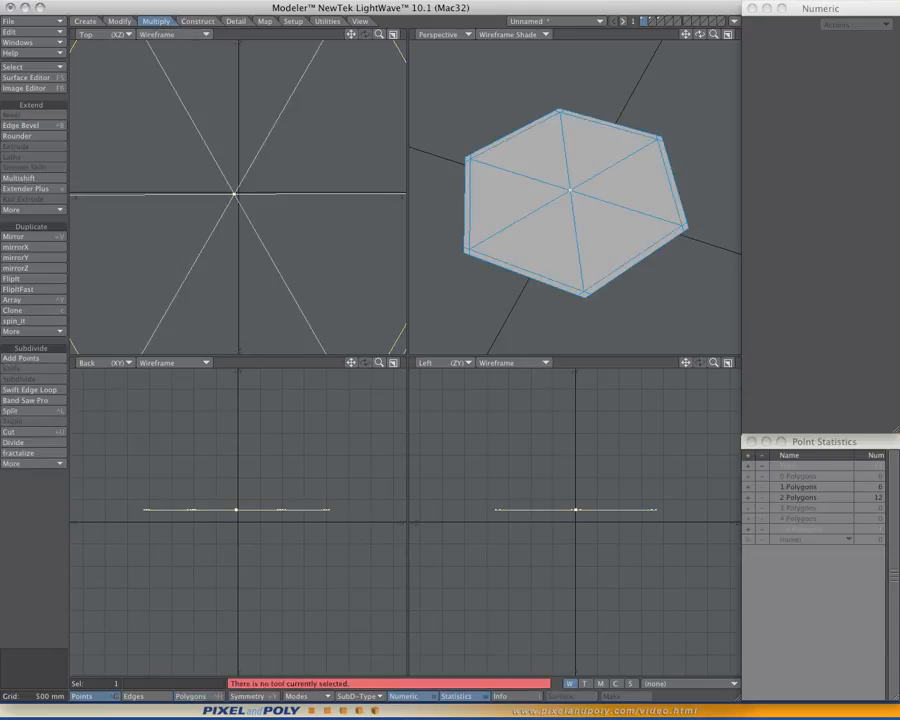
# - Fit the hexagon in the views and try to merge two adjacent central triangles into one polygon
pyautogui.press('a')
pyautogui.keyDown('alt'); pyautogui.moveTo(560, 200); pyautogui.dragTo(590, 262); pyautogui.keyUp('alt')
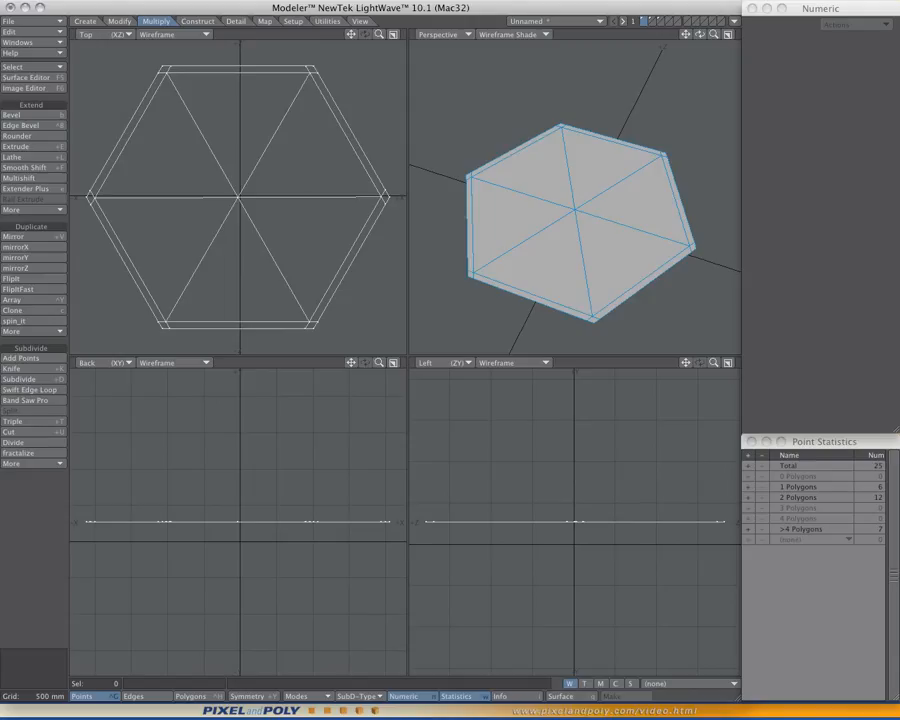
pyautogui.moveTo(700, 34); pyautogui.dragTo(697, 42)
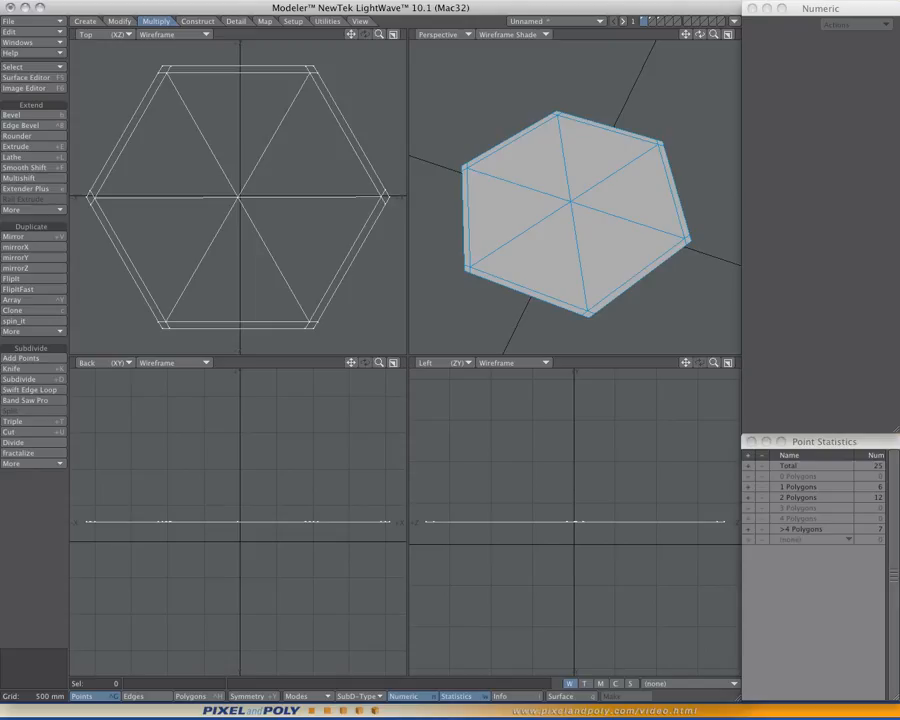
pyautogui.press('space')
pyautogui.press('space')
pyautogui.press('/')
pyautogui.click(519, 235)
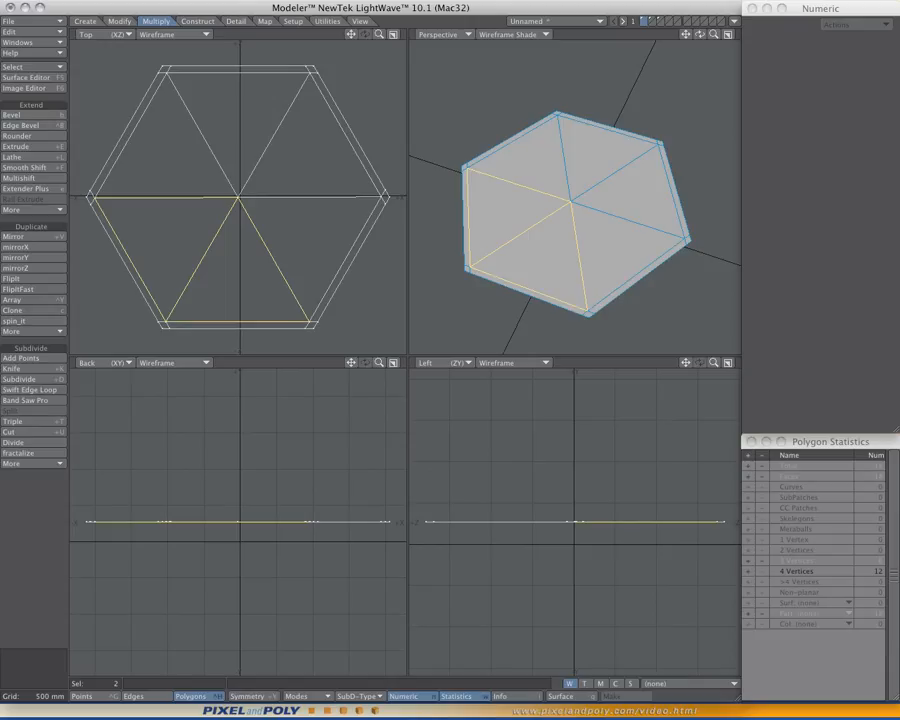
pyautogui.hotkey('shift', 'z')
pyautogui.press('/')
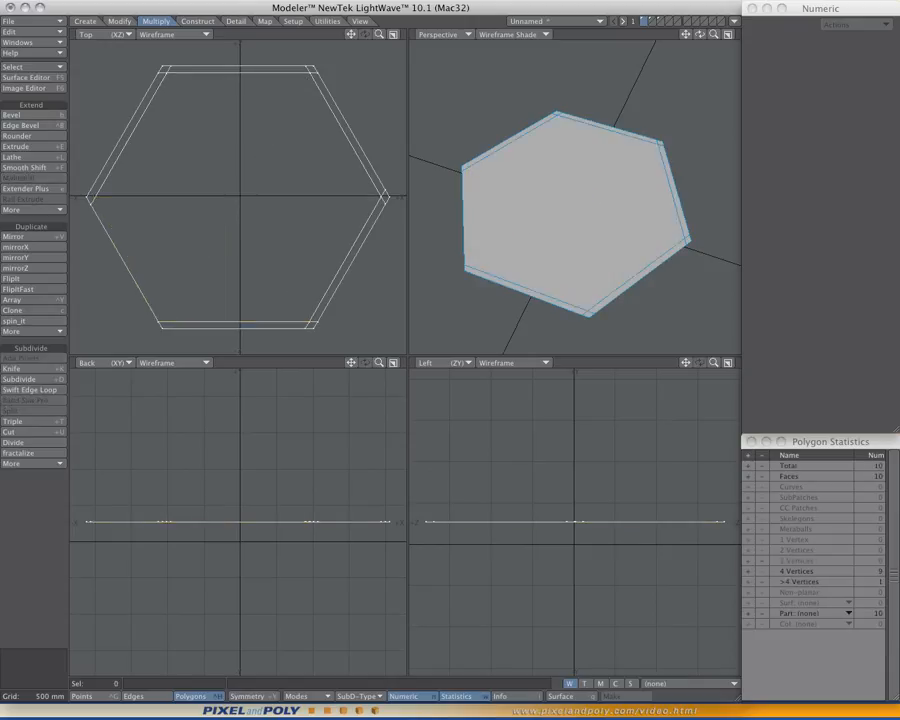
pyautogui.hotkey('shift', 'z')
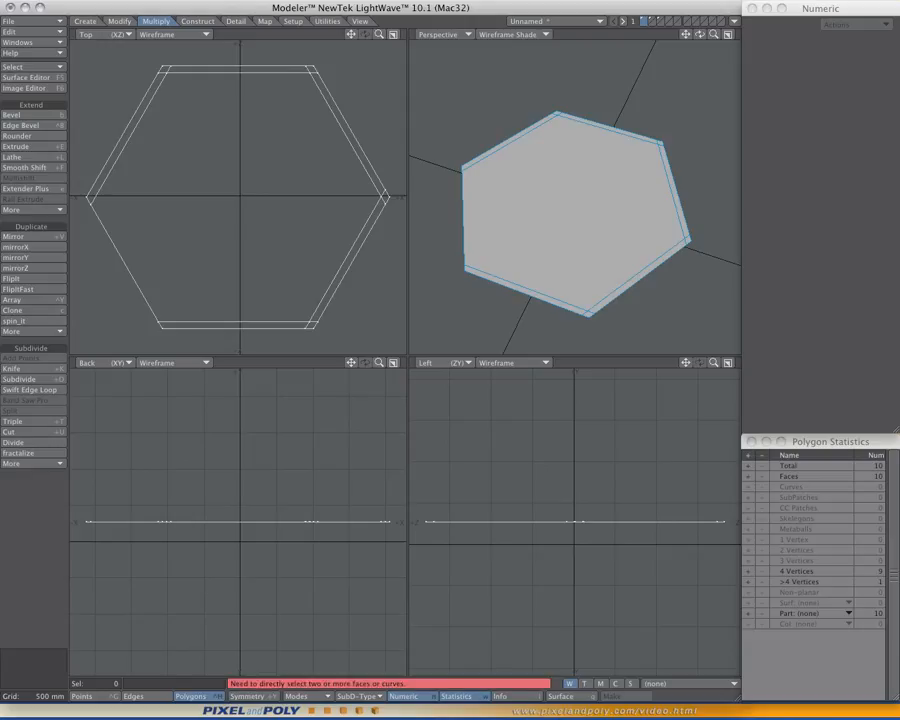
# - Step through the undo history to restore the hexagon with six central triangles and all six edge strips
pyautogui.hotkey('ctrl', 'z')
pyautogui.hotkey('ctrl', 'z')
pyautogui.hotkey('ctrl', 'z')
pyautogui.hotkey('ctrl', 'z')
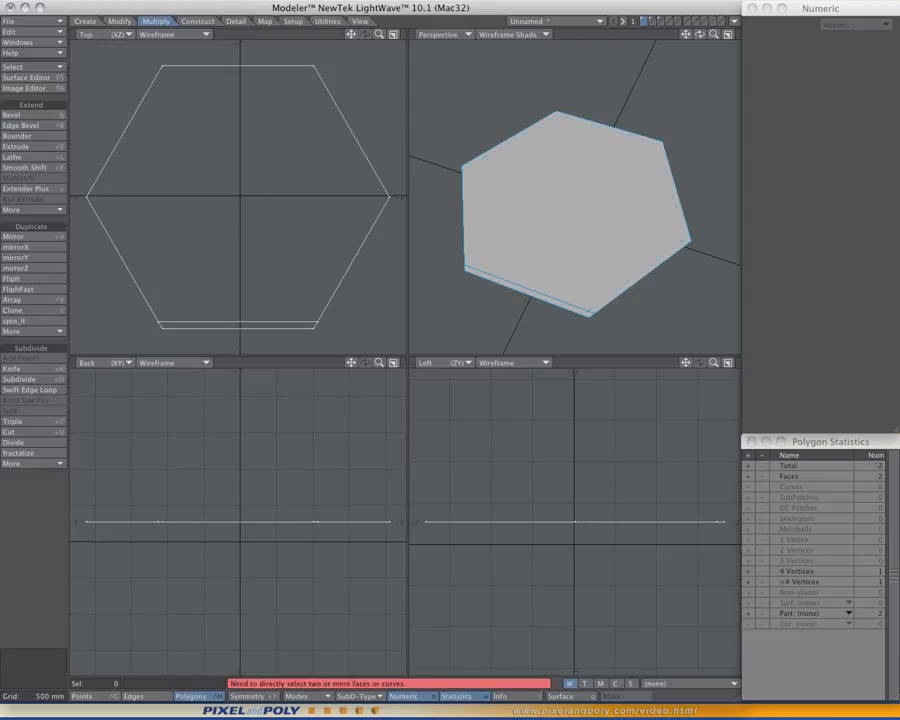
pyautogui.press('z')
pyautogui.press('z')
pyautogui.press('z')
pyautogui.press('z')
pyautogui.press('z')
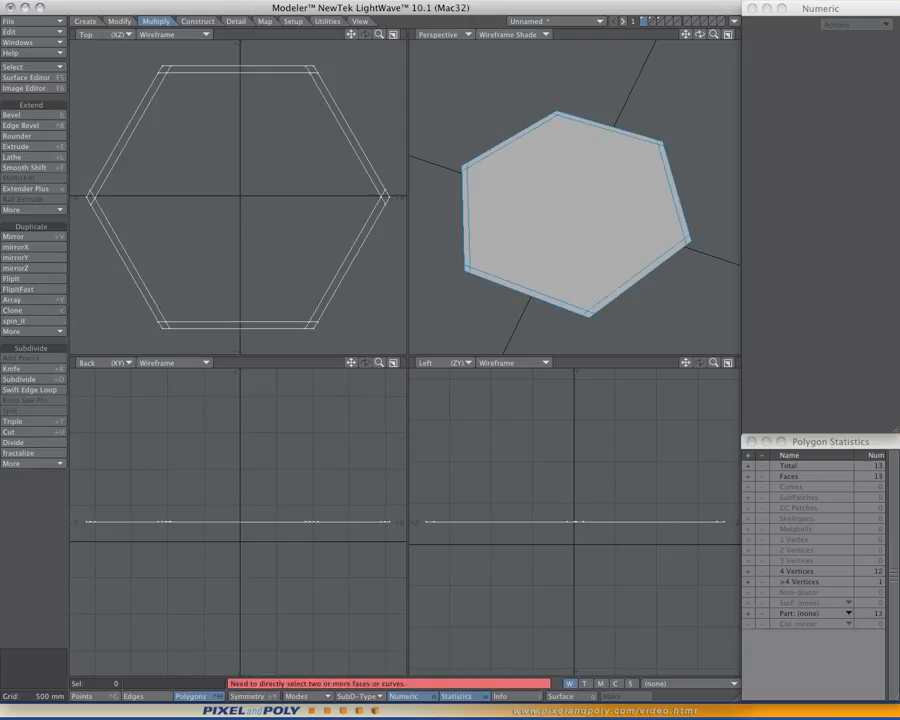
pyautogui.hotkey('shift', 't')
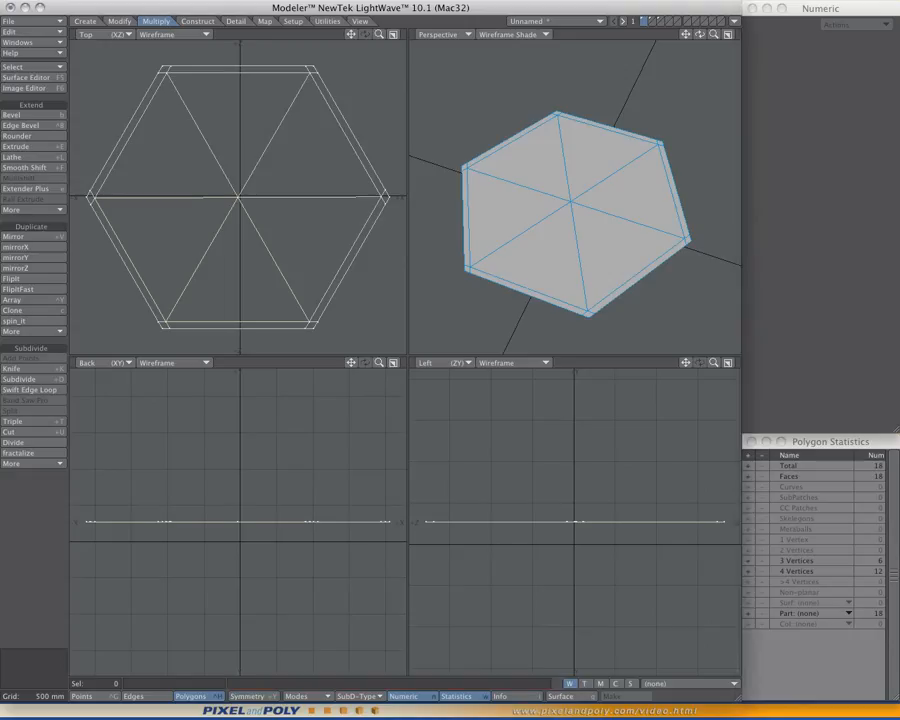
# - Merge the six central triangles in adjacent pairs into three quads
pyautogui.click(201, 260)
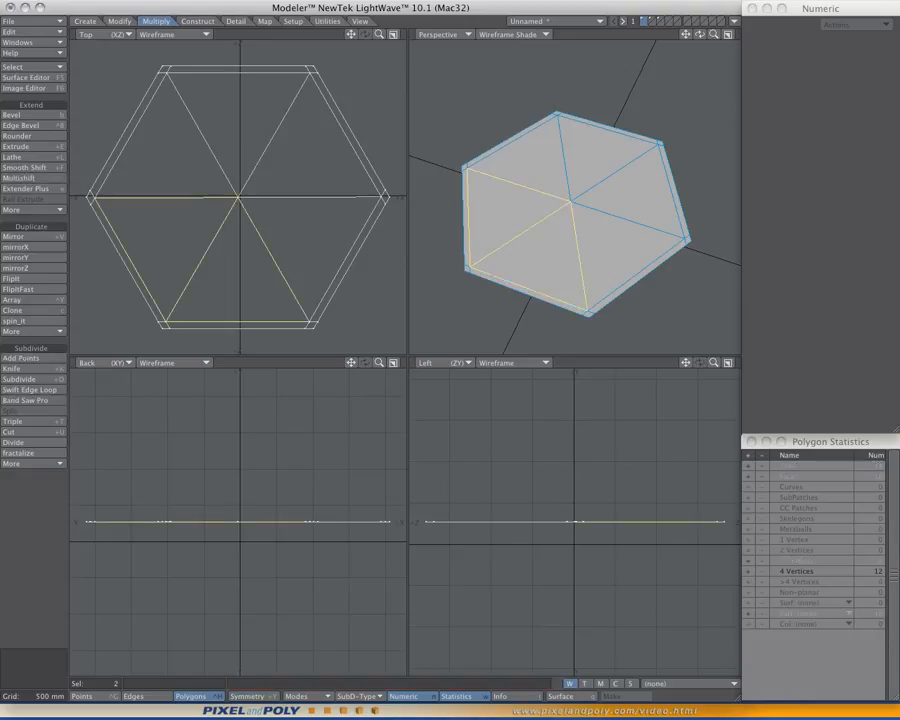
pyautogui.hotkey('shift', 'z')
pyautogui.press('/')
pyautogui.keyDown('alt'); pyautogui.moveTo(630, 200); pyautogui.dragTo(622, 250); pyautogui.keyUp('alt')
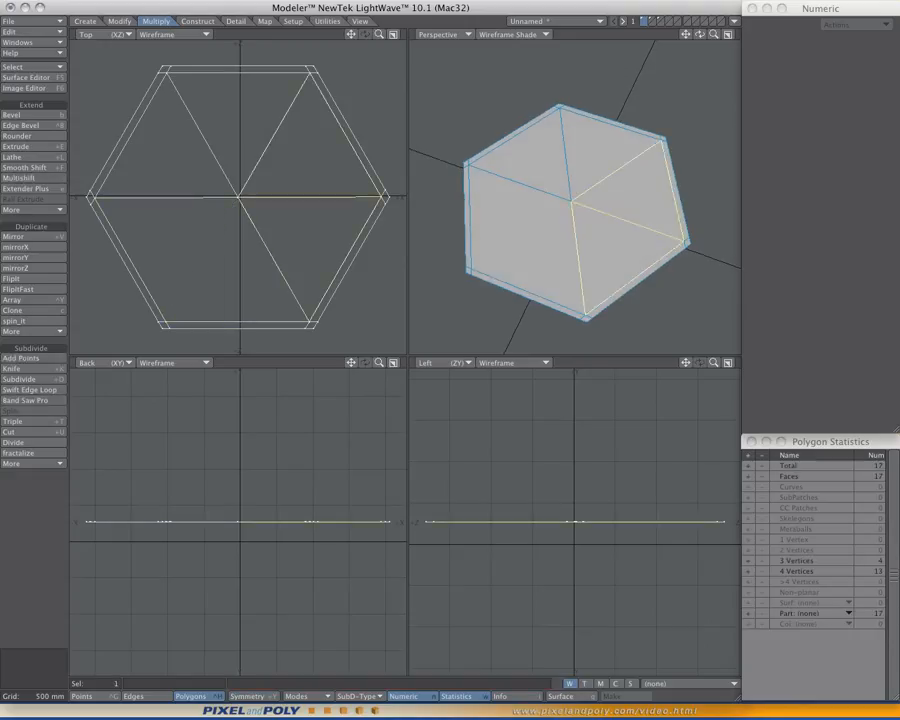
pyautogui.hotkey('shift', 'z')
pyautogui.press('/')
pyautogui.moveTo(600, 150); pyautogui.dragTo(530, 160)
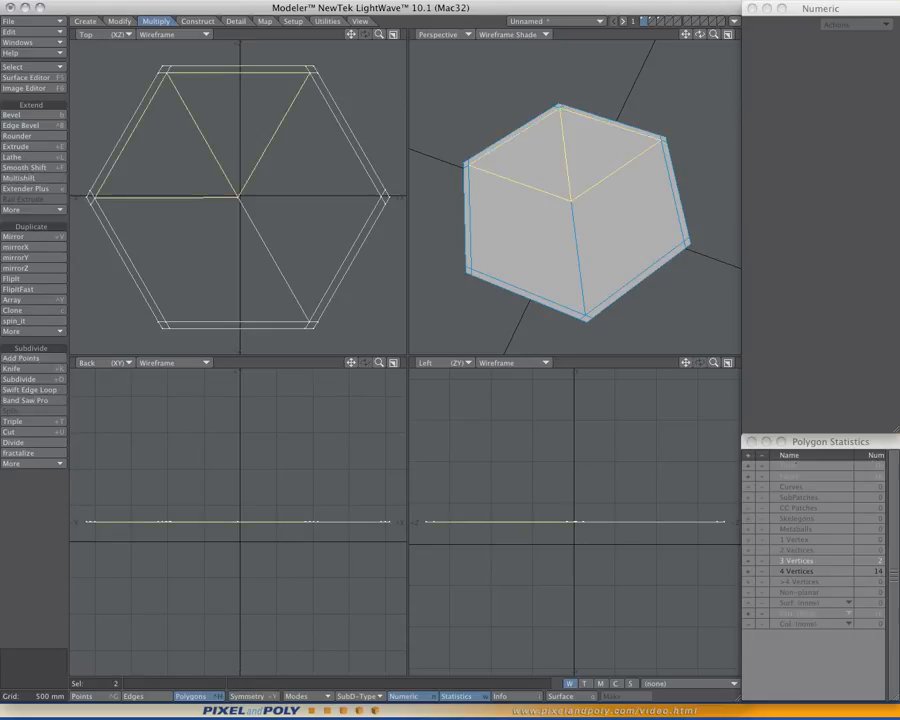
pyautogui.hotkey('shift', 'z')
pyautogui.press('/')
pyautogui.keyDown('alt'); pyautogui.moveTo(575, 200); pyautogui.dragTo(602, 208); pyautogui.keyUp('alt')
# - Preview the three-quad hexagon as subpatches, turn them off, and undo the merges back to six triangles
pyautogui.press('Tab')
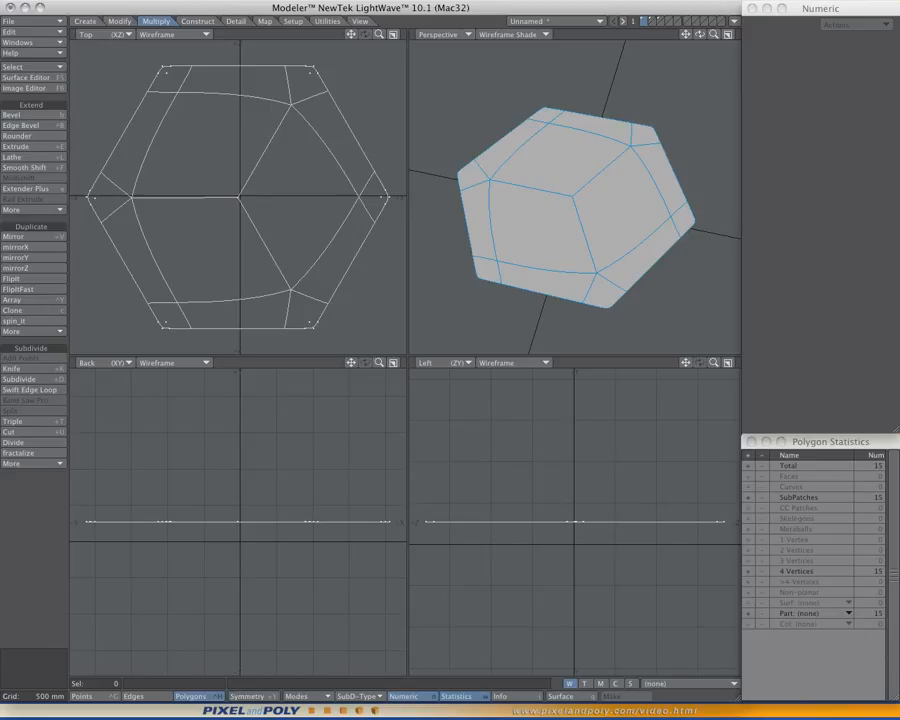
pyautogui.press('Tab')
pyautogui.hotkey('ctrl', 'z')
pyautogui.hotkey('ctrl', 'z')
pyautogui.hotkey('ctrl', 'z')
pyautogui.hotkey('ctrl', 'z')
pyautogui.hotkey('ctrl', 'z')
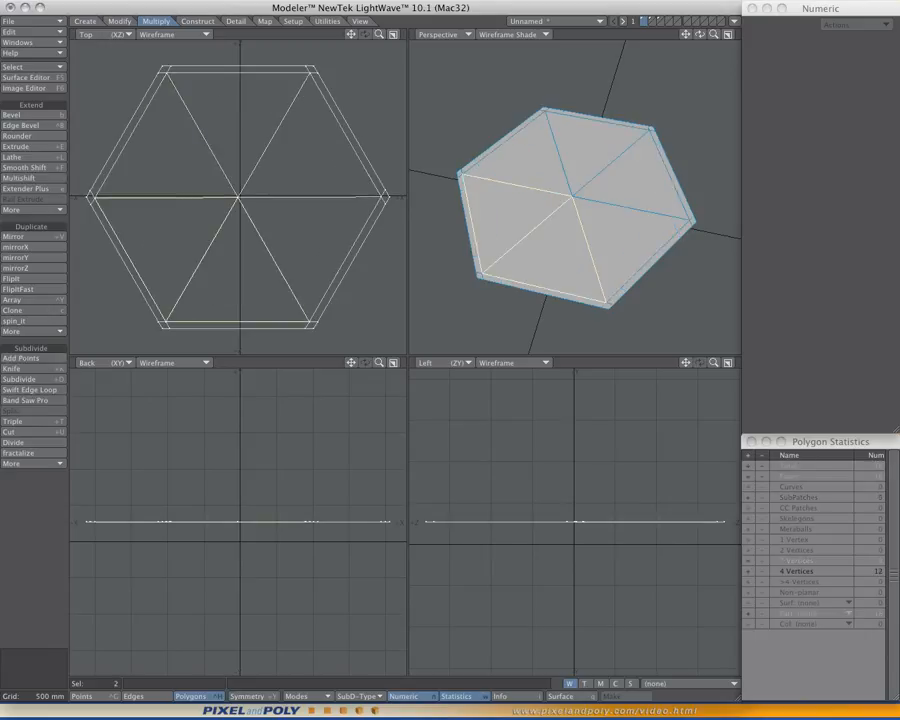
# - Preview the six-triangle hexagon as subpatches, examine its rounding, and return it to plain polygons
pyautogui.moveTo(700, 34); pyautogui.dragTo(696, 51)
pyautogui.press('Tab')
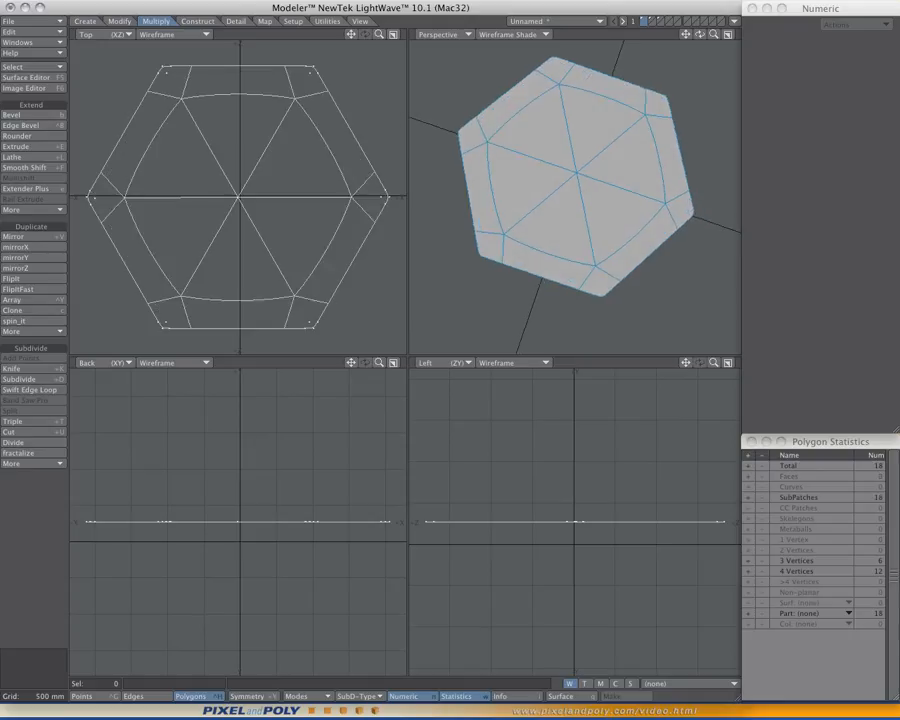
pyautogui.moveTo(700, 34)
pyautogui.mouseDown()
pyautogui.moveTo(706, 20)
pyautogui.moveTo(700, 38)
pyautogui.mouseUp()
pyautogui.press('Tab')
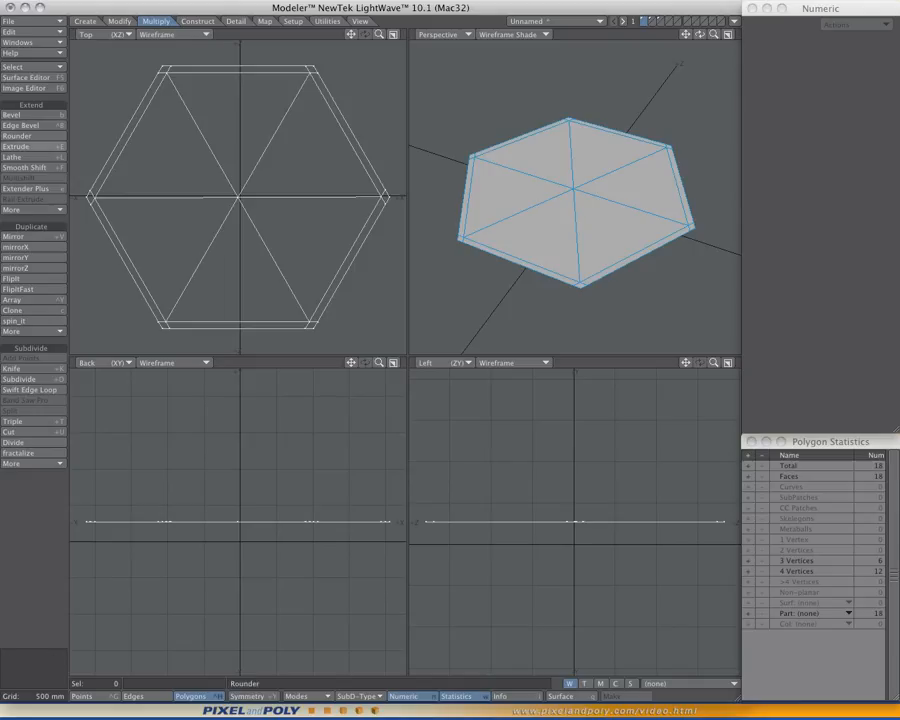
# - Extrude the whole hexagon about 230 mm downward along Y to form a slab
pyautogui.click(16, 146)
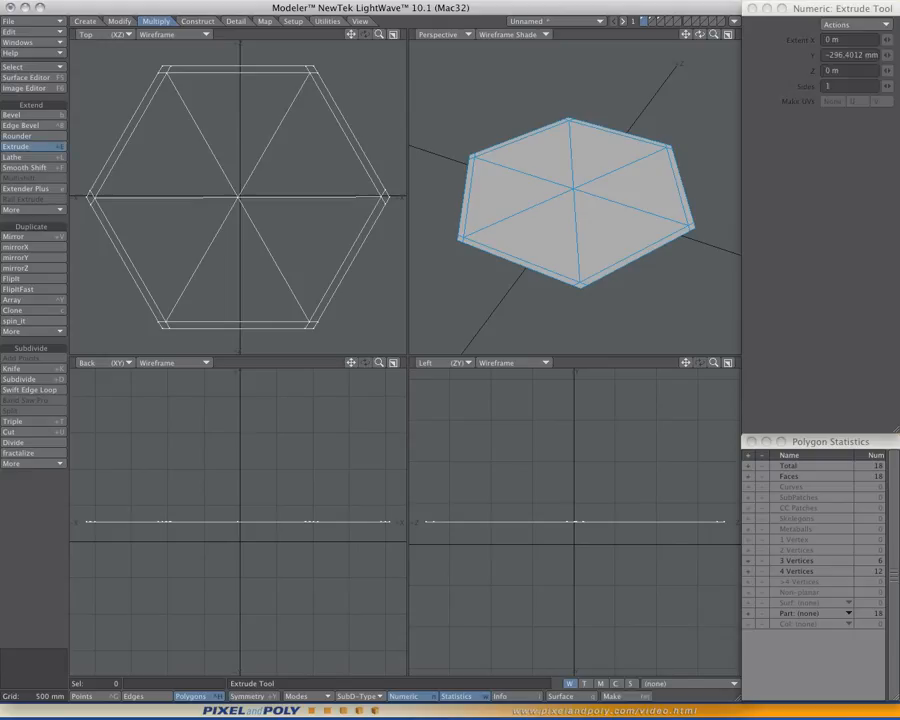
pyautogui.moveTo(577, 544); pyautogui.dragTo(577, 563)
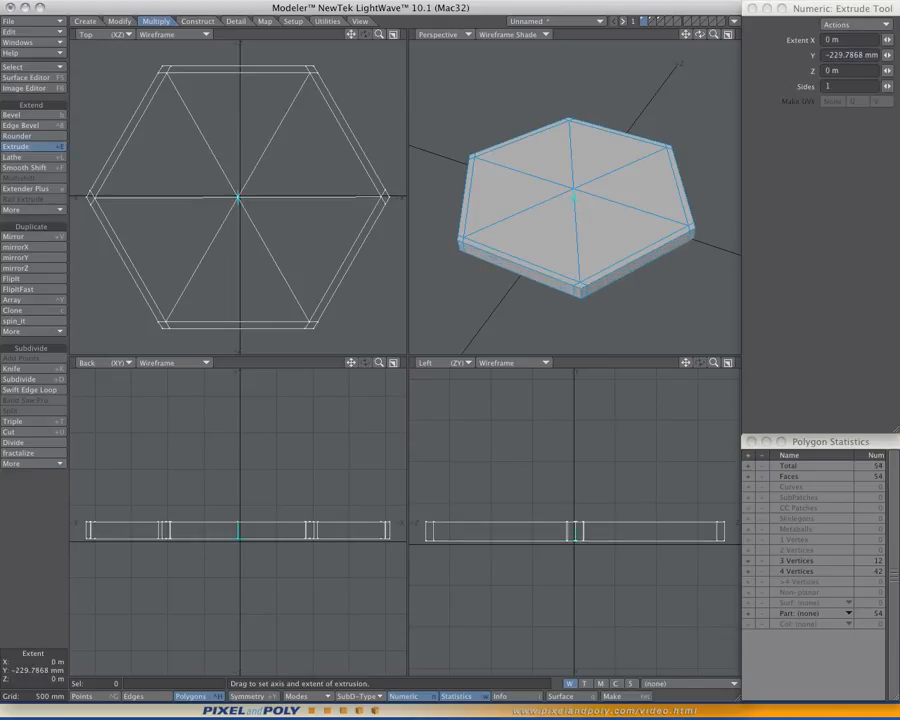
pyautogui.press('space')
# - Select two adjacent side polygons and divide the slab's side band with BandSaw Pro, adding two loops near its upper and lower edges
pyautogui.keyDown('alt'); pyautogui.moveTo(577, 210); pyautogui.dragTo(561, 180); pyautogui.keyUp('alt')
pyautogui.scroll(2, 572, 180)
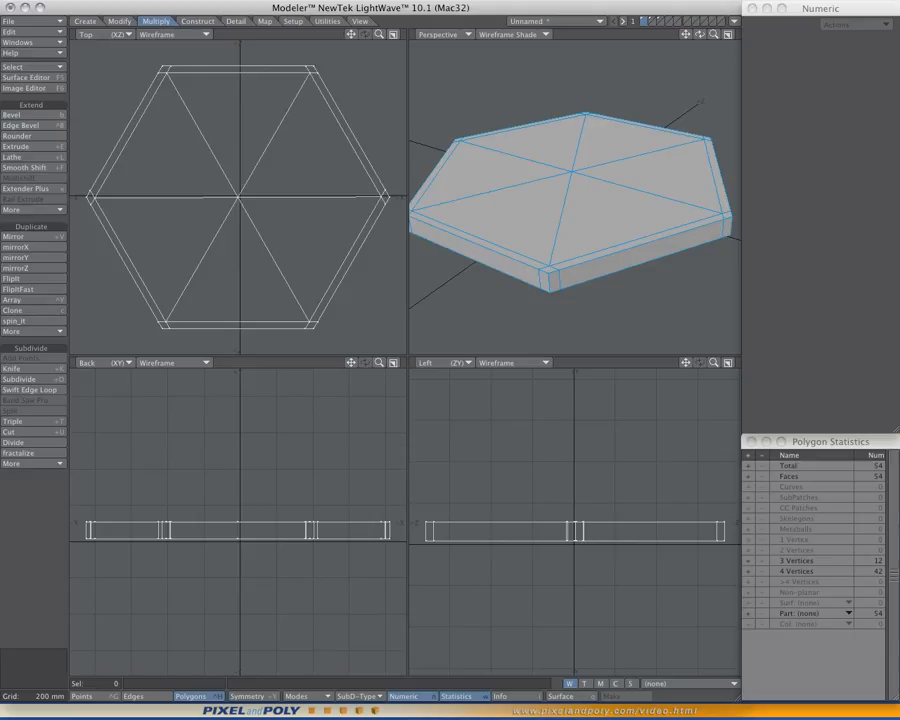
pyautogui.moveTo(572, 274)
pyautogui.mouseDown()
pyautogui.moveTo(555, 281)
pyautogui.moveTo(562, 264)
pyautogui.mouseUp()
pyautogui.scroll(1, 560, 262)
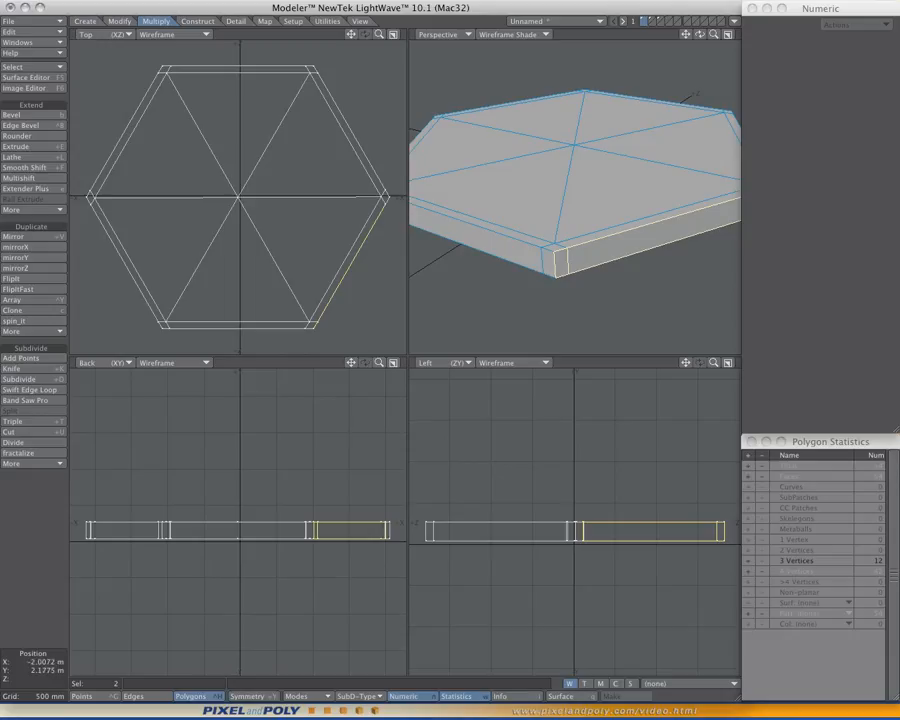
pyautogui.click(27, 400)
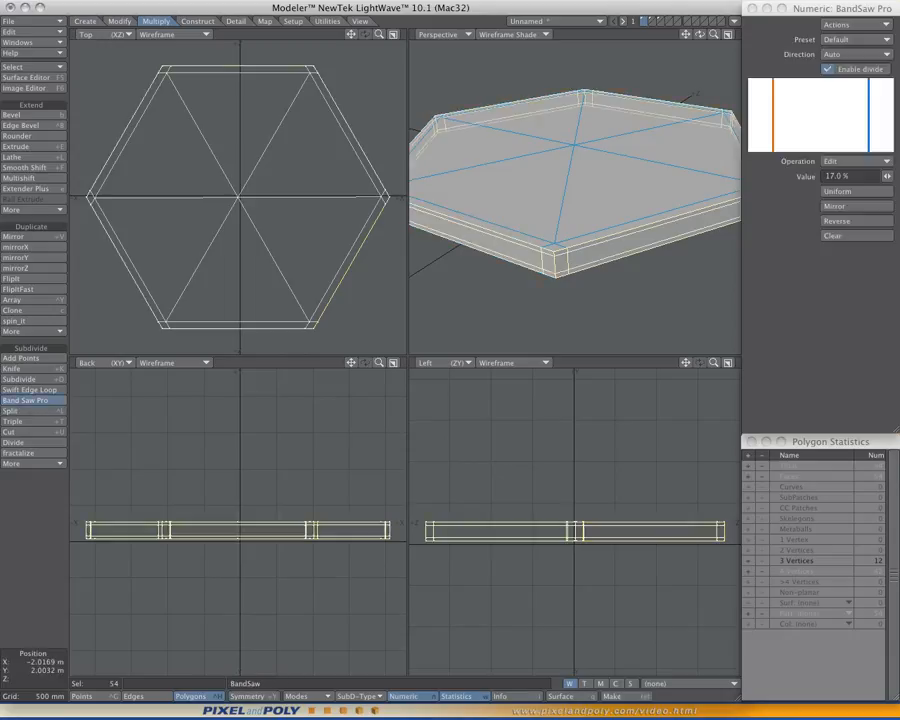
pyautogui.scroll(3, 575, 197)
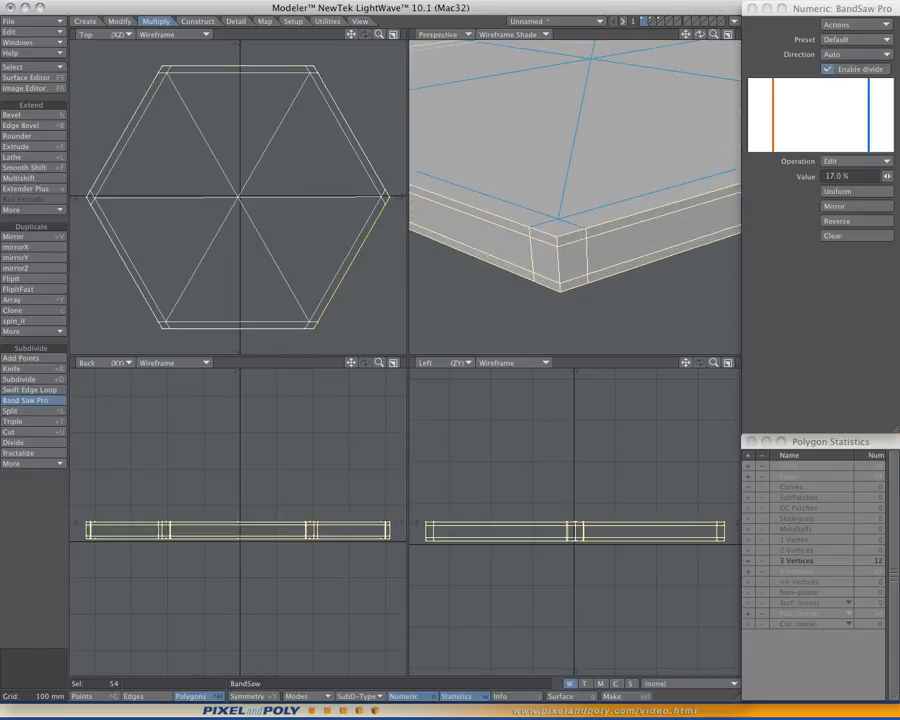
pyautogui.click(27, 400)
pyautogui.press('/')
pyautogui.scroll(-3, 575, 197)
pyautogui.keyDown('alt'); pyautogui.moveTo(575, 197); pyautogui.dragTo(612, 212); pyautogui.keyUp('alt')
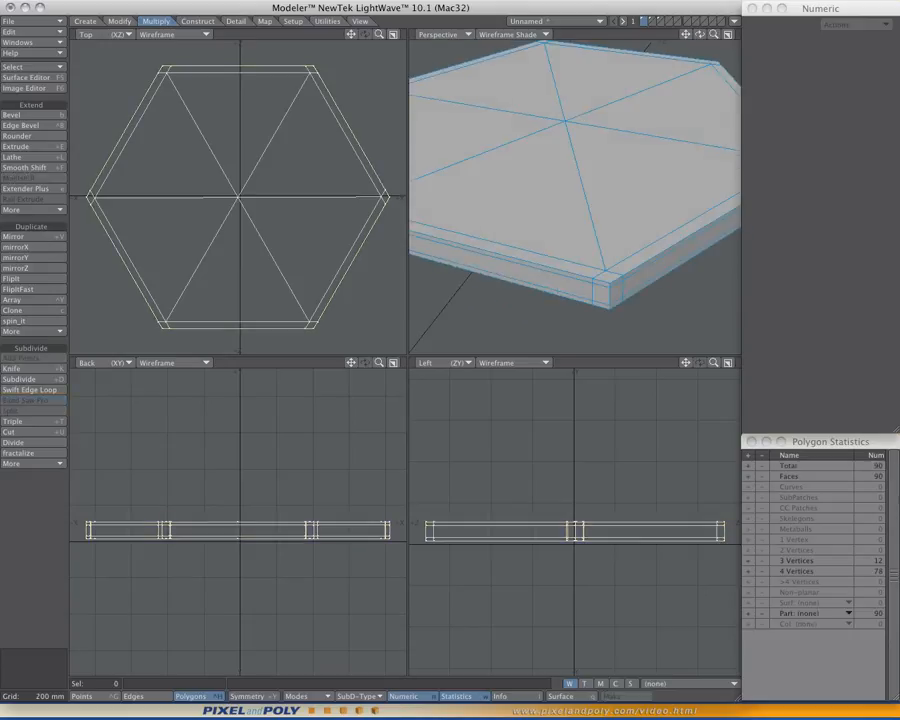
# - Enlarge the Perspective view, convert the hexagonal slab to subpatches, inspect its corners, and switch to layer 2
pyautogui.press('KP_0')
pyautogui.scroll(1, 405, 360)
pyautogui.scroll(-3, 405, 360)
pyautogui.keyDown('alt'); pyautogui.moveTo(405, 360); pyautogui.dragTo(448, 476); pyautogui.keyUp('alt')
pyautogui.press('Tab')
pyautogui.scroll(3, 408, 386)
pyautogui.scroll(-2, 434, 410)
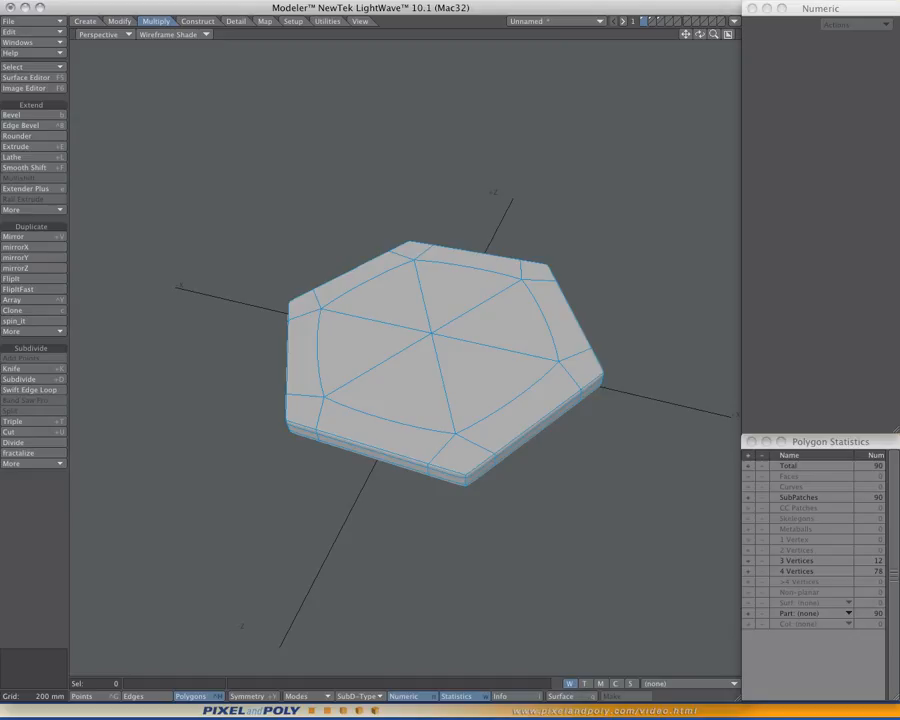
pyautogui.press('u')
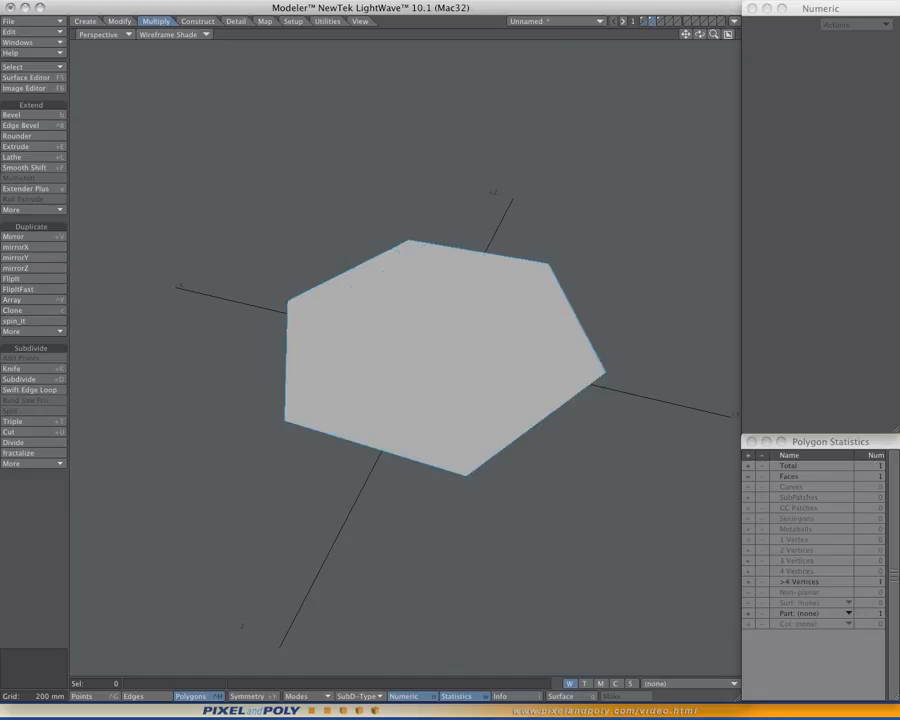
# - Select the hexagon polygon on layer 2 and bevel it inward to inset a smaller hexagon, then clear the selection
pyautogui.keyDown('alt'); pyautogui.keyDown('shift'); pyautogui.moveTo(448, 476); pyautogui.dragTo(426, 447); pyautogui.keyUp('shift'); pyautogui.keyUp('alt')
pyautogui.keyDown('alt'); pyautogui.moveTo(426, 447); pyautogui.dragTo(429, 457); pyautogui.keyUp('alt')
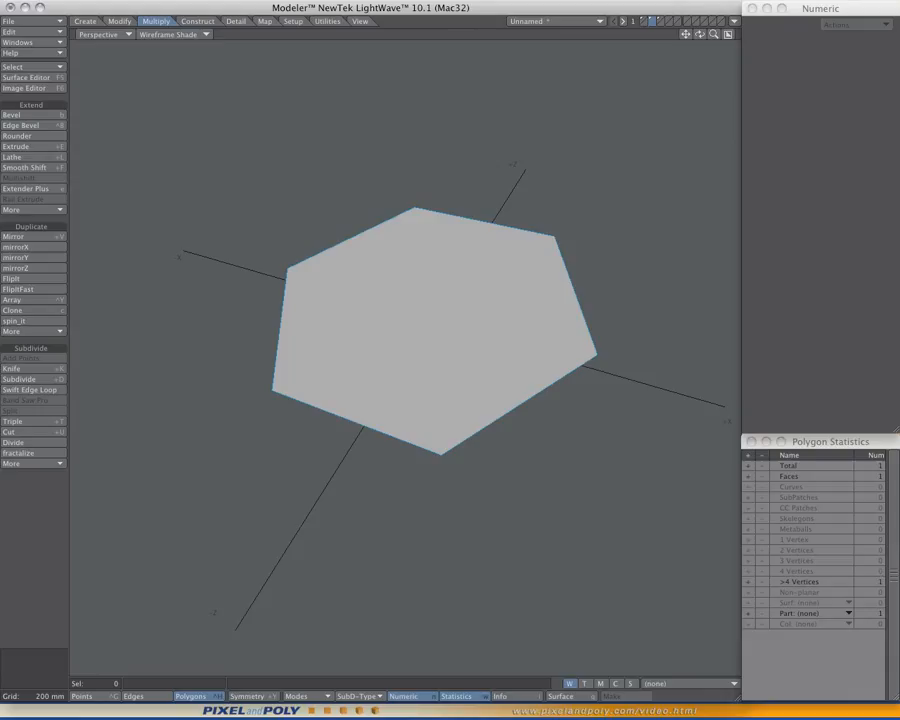
pyautogui.click(431, 400)
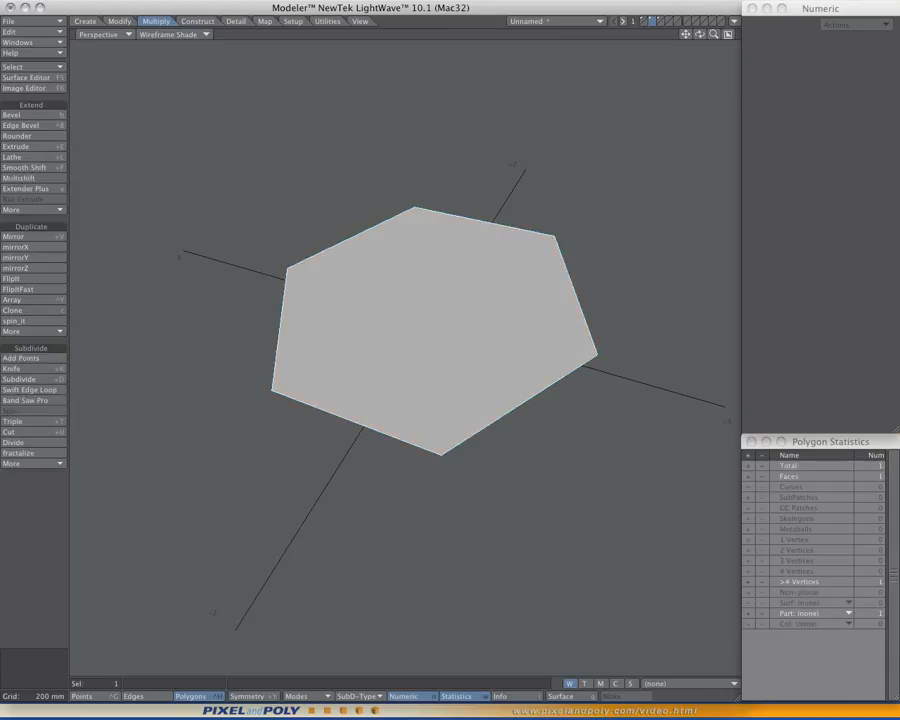
pyautogui.keyDown('alt'); pyautogui.moveTo(431, 400); pyautogui.dragTo(440, 424); pyautogui.keyUp('alt')
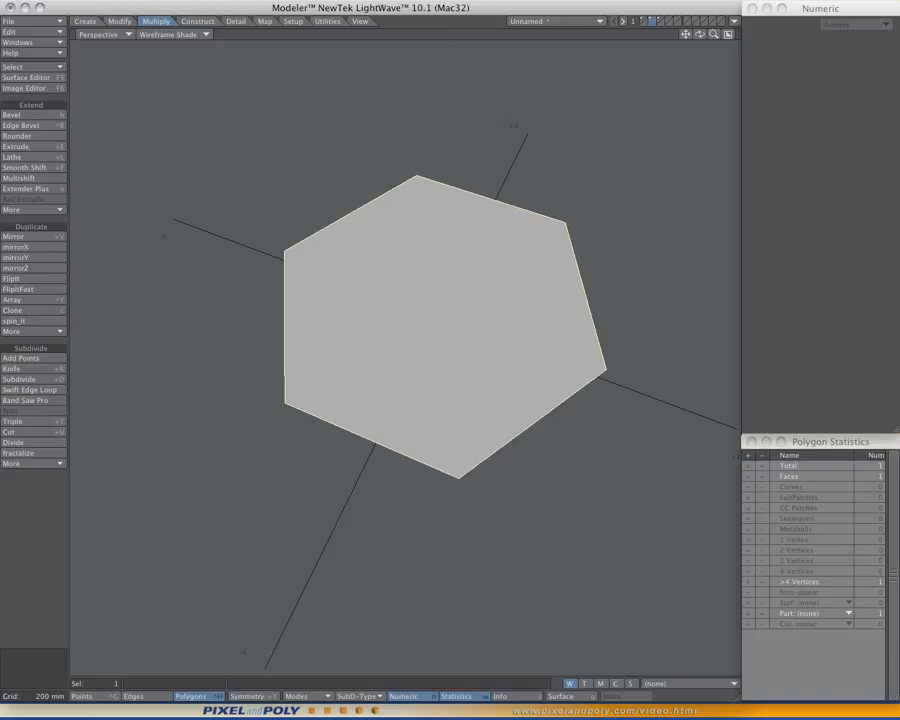
pyautogui.moveTo(420, 325)
pyautogui.keyDown('alt'); pyautogui.mouseDown()
pyautogui.moveTo(428, 323)
pyautogui.moveTo(414, 331)
pyautogui.mouseUp(); pyautogui.keyUp('alt')
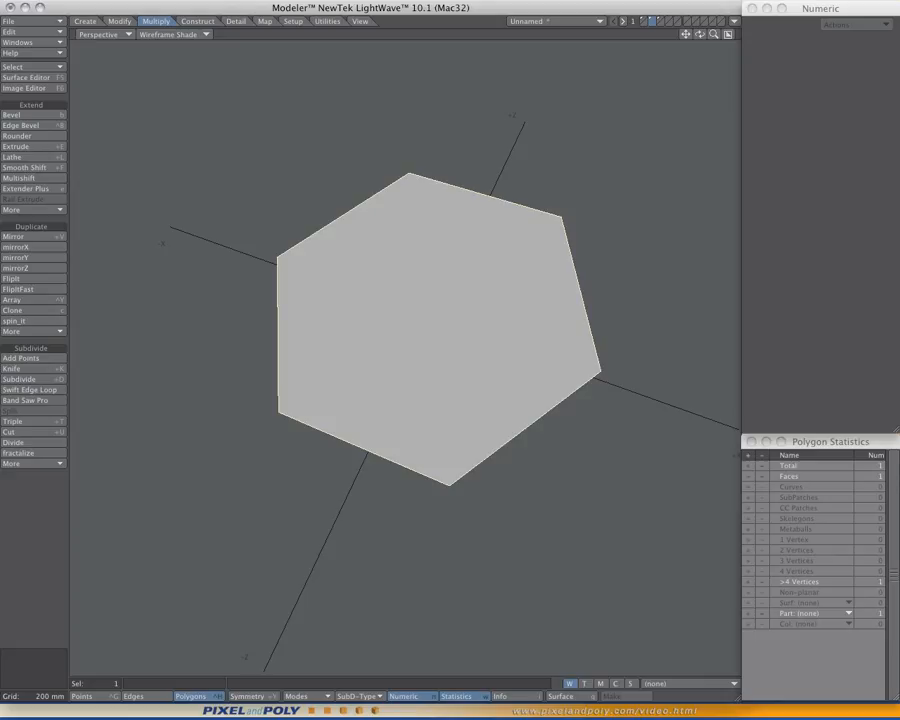
pyautogui.press('b')
pyautogui.keyDown('ctrl'); pyautogui.moveTo(414, 331); pyautogui.dragTo(351, 303); pyautogui.keyUp('ctrl')
pyautogui.press('space')
pyautogui.press('/')
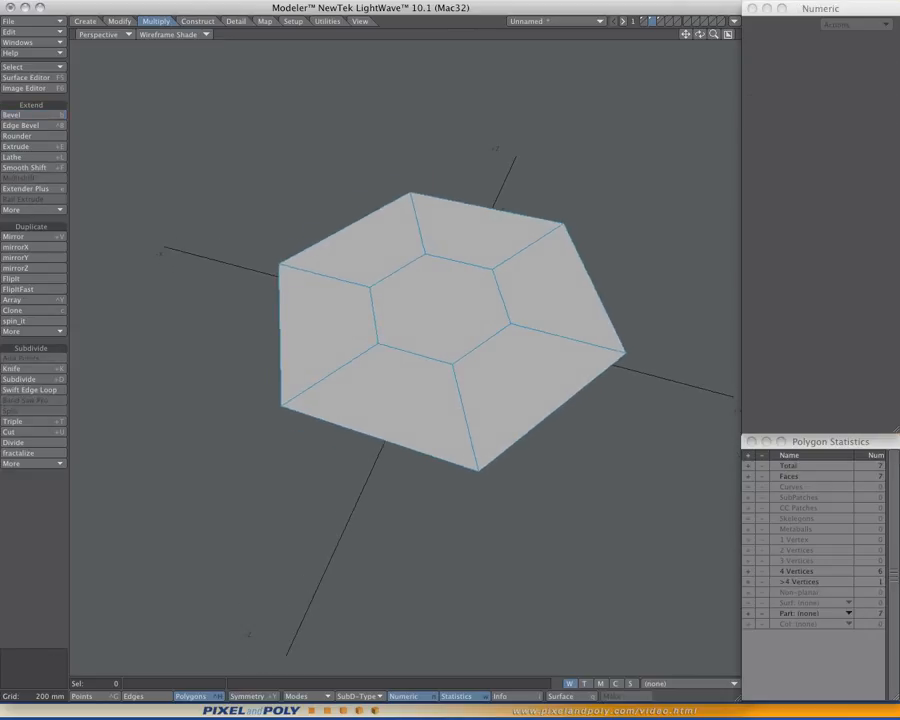
# - Return to the four-view layout, select the inner hexagon and delete it, leaving a ring of six quads
pyautogui.press('0')
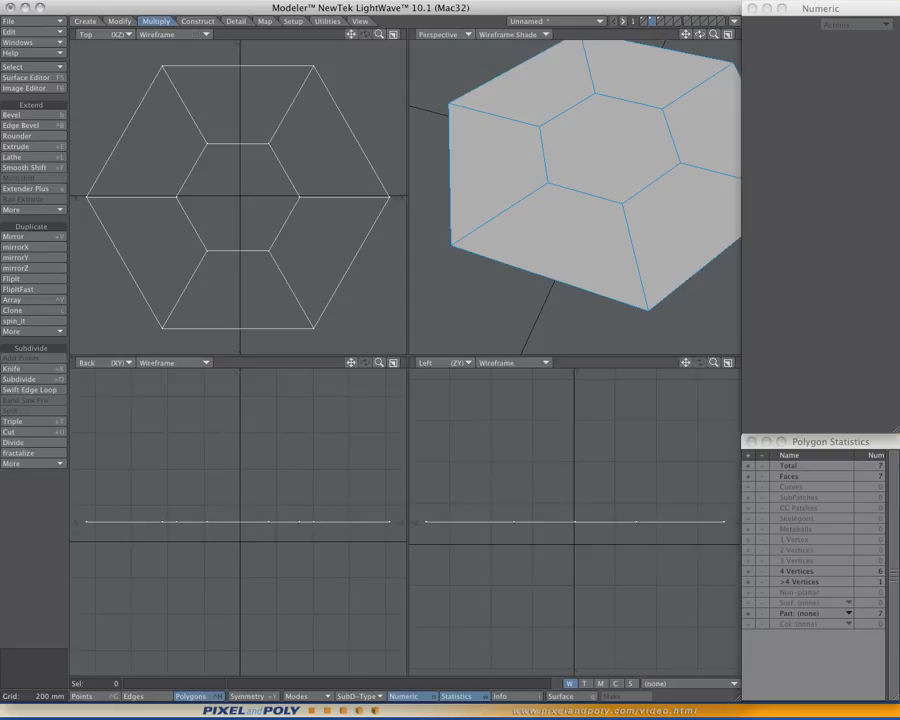
pyautogui.click(575, 246)
pyautogui.press('a')
pyautogui.press('/')
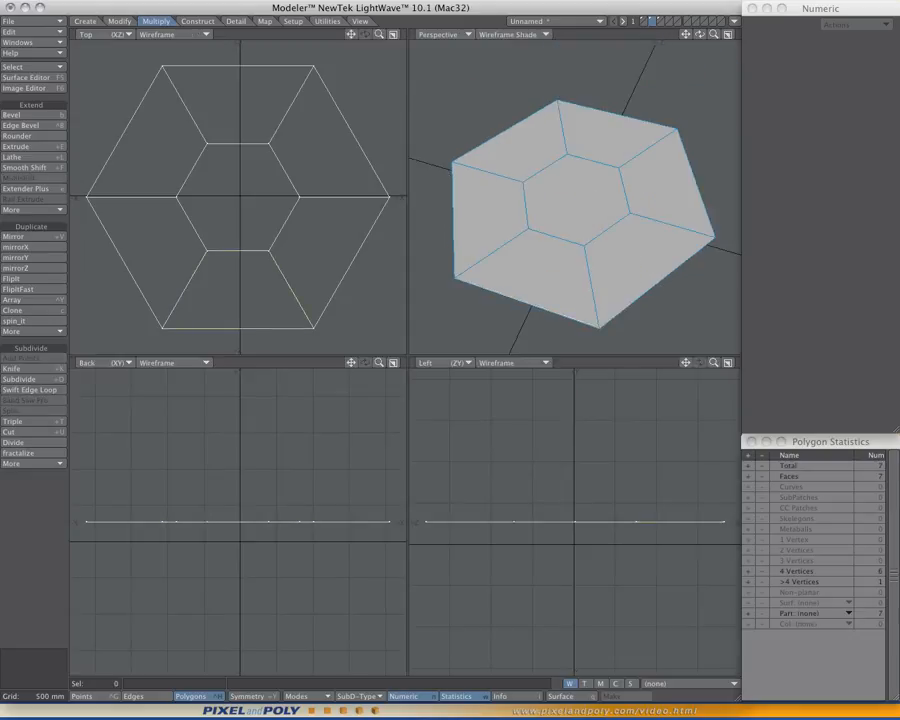
pyautogui.keyDown('alt'); pyautogui.keyDown('shift'); pyautogui.moveTo(575, 246); pyautogui.dragTo(575, 225); pyautogui.keyUp('shift'); pyautogui.keyUp('alt')
pyautogui.keyDown('alt'); pyautogui.moveTo(576, 168); pyautogui.dragTo(572, 187); pyautogui.keyUp('alt')
pyautogui.click(572, 187)
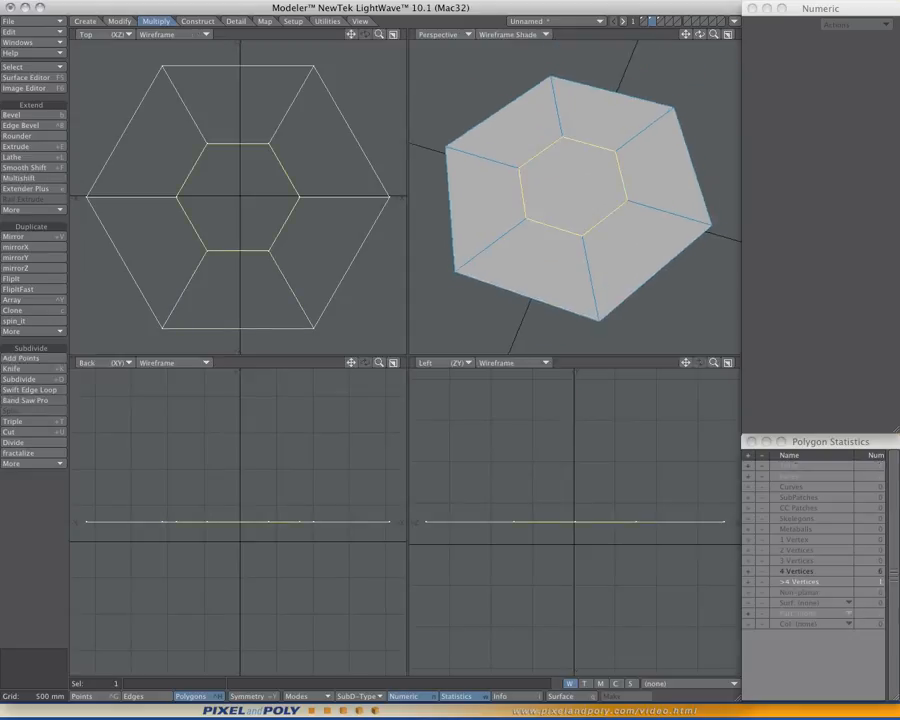
pyautogui.press('Delete')
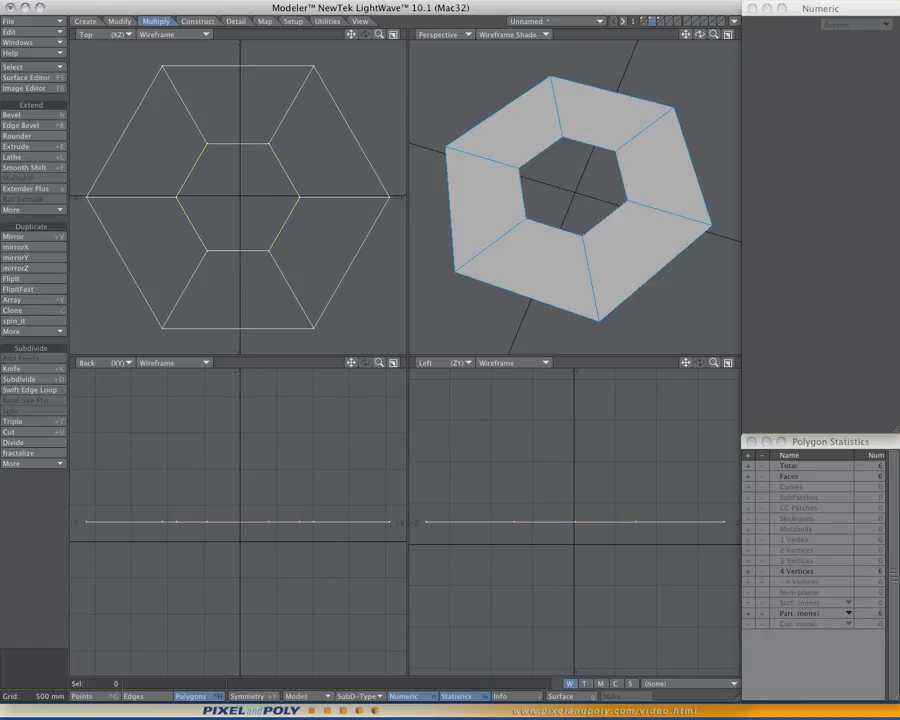
pyautogui.keyDown('alt'); pyautogui.keyDown('shift'); pyautogui.moveTo(573, 188); pyautogui.dragTo(582, 190); pyautogui.keyUp('shift'); pyautogui.keyUp('alt')
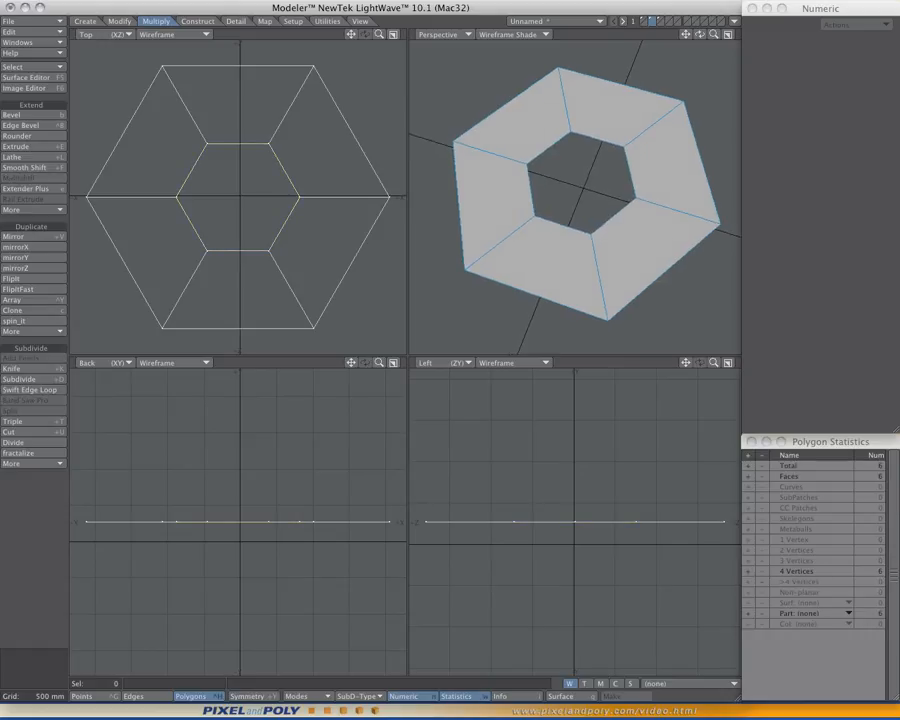
# - Preview the hexagonal ring as subpatches, return it to plain polygons, and examine its shape in Perspective
pyautogui.press('Tab')
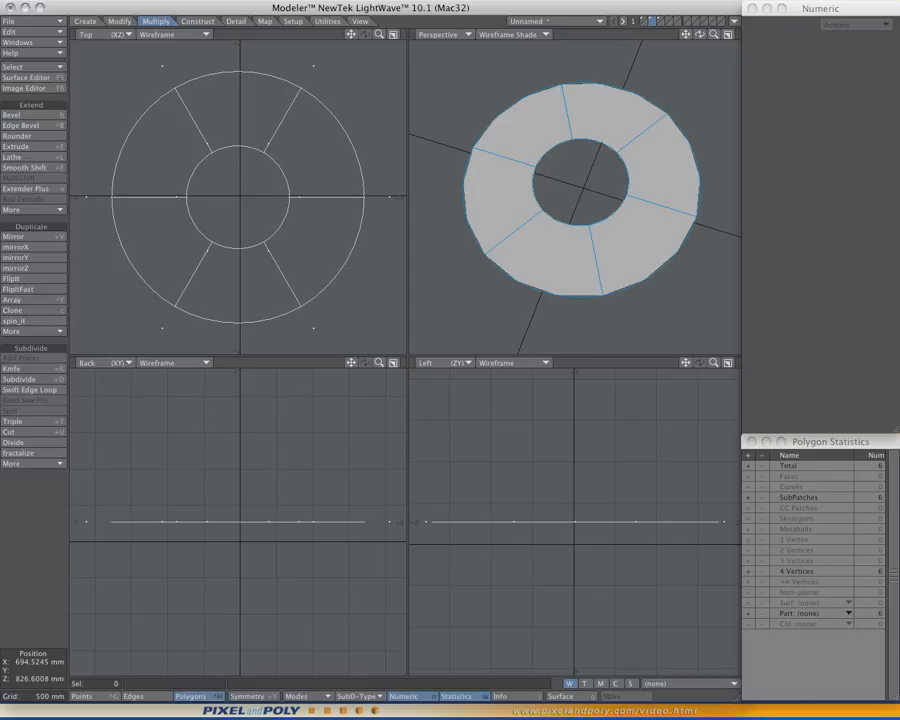
pyautogui.press('Tab')
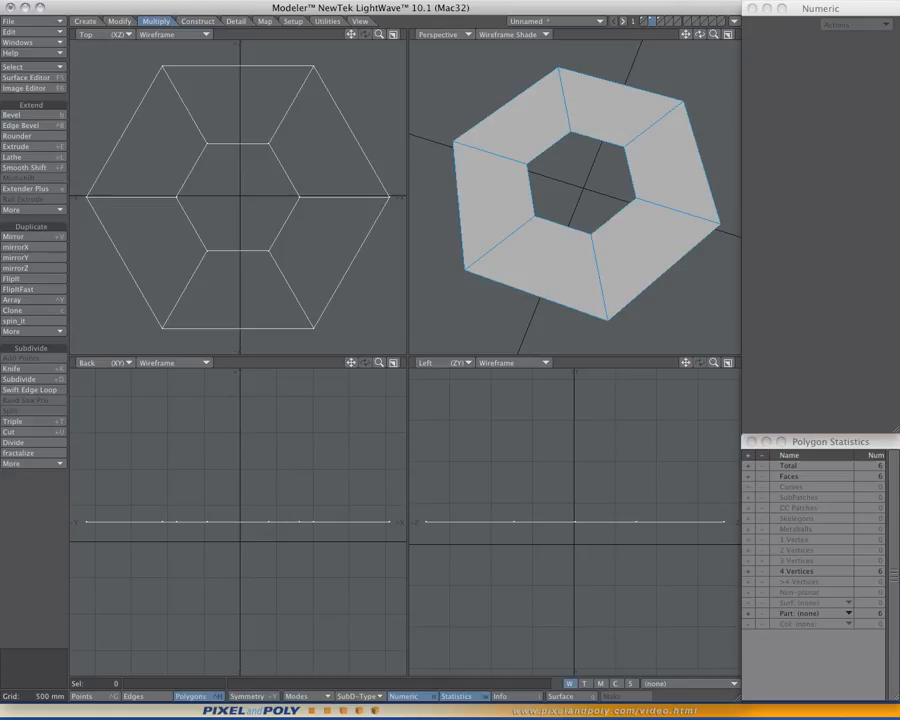
pyautogui.moveTo(700, 34)
pyautogui.mouseDown()
pyautogui.moveTo(712, 36)
pyautogui.moveTo(698, 46)
pyautogui.moveTo(690, 28)
pyautogui.moveTo(700, 24)
pyautogui.mouseUp()
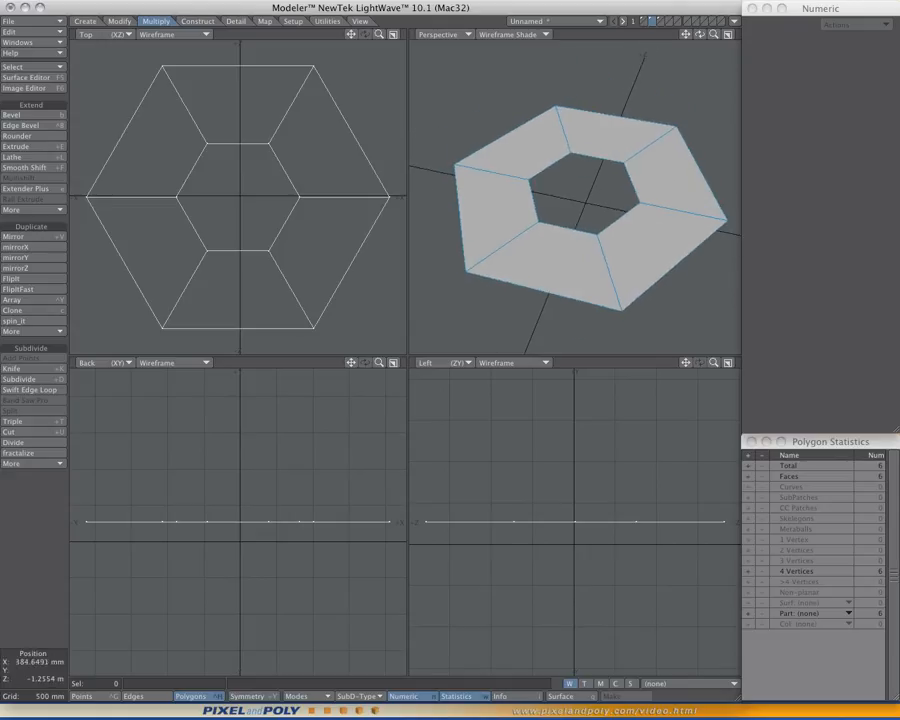
# - In the Top view, knife the ring just inside its two horizontal edges, with the upper cut at about Z 1.71 m
pyautogui.press('0')
pyautogui.scroll(5, 425, 441)
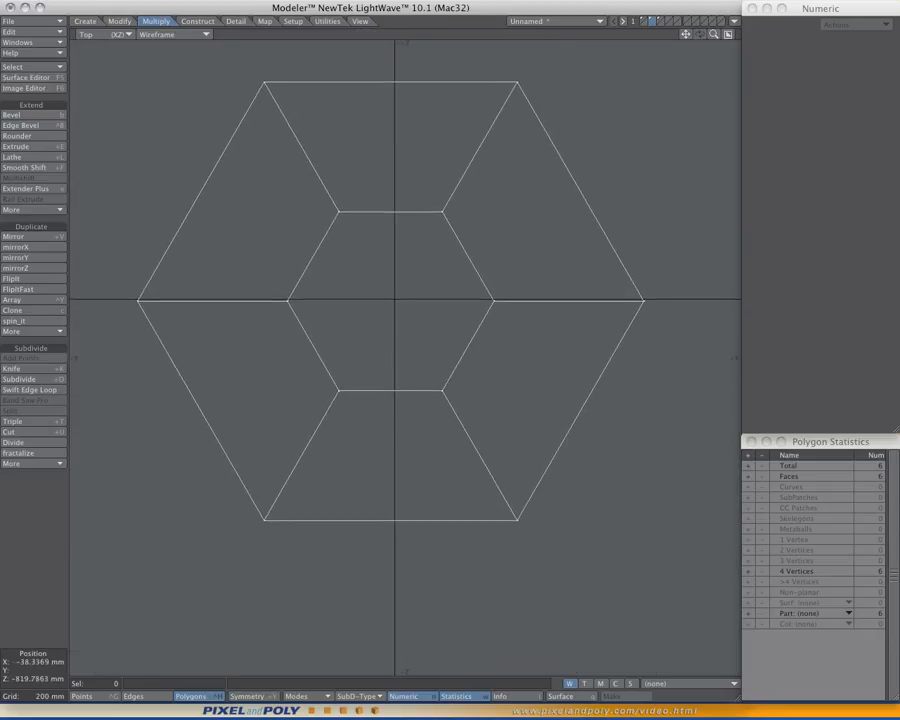
pyautogui.keyDown('ctrl'); pyautogui.keyDown('shift'); pyautogui.click(472, 383); pyautogui.keyUp('shift'); pyautogui.keyUp('ctrl')
pyautogui.click(470, 383)
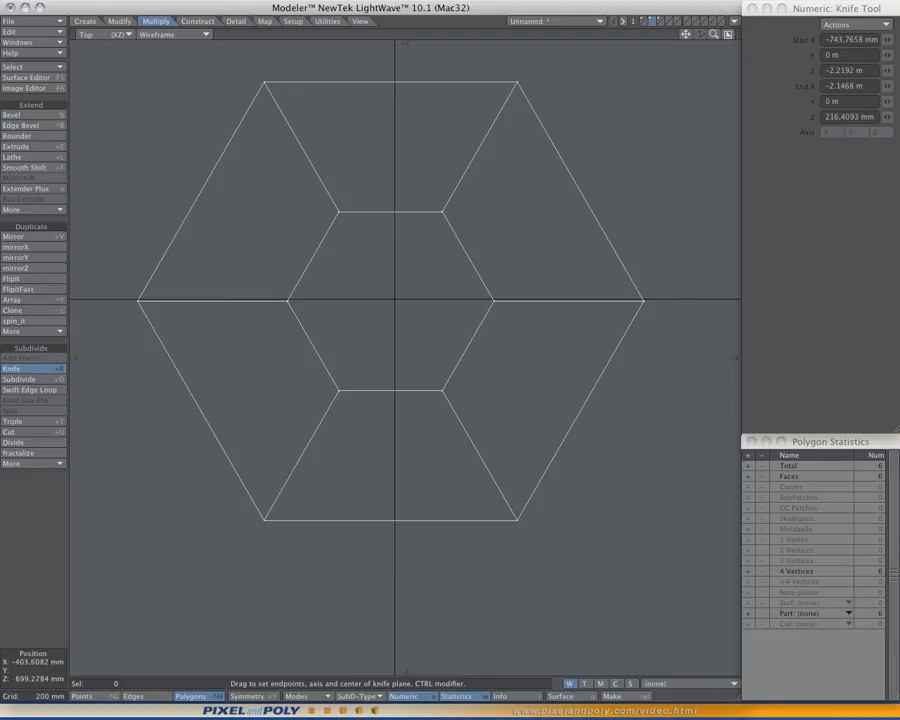
pyautogui.keyDown('ctrl'); pyautogui.moveTo(613, 506); pyautogui.dragTo(187, 506); pyautogui.keyUp('ctrl')
pyautogui.moveTo(358, 505); pyautogui.dragTo(320, 510)
pyautogui.moveTo(393, 97); pyautogui.dragTo(387, 91, button='right')
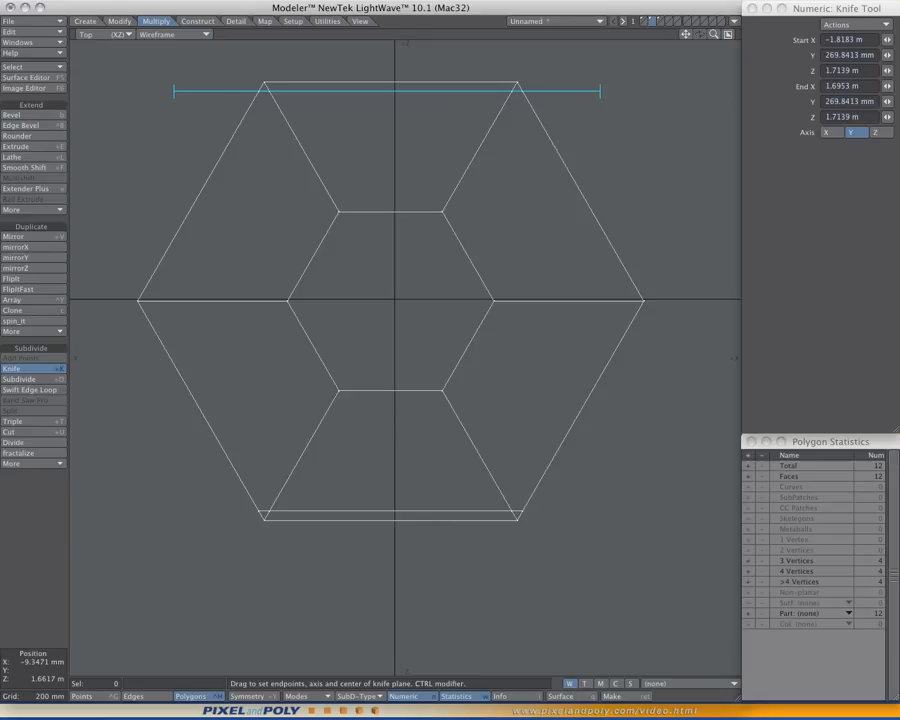
pyautogui.press('space')
# - Knife the ring just inside its upper-right and lower-left slanted edges, keeping both cuts parallel to those edges
pyautogui.keyDown('ctrl'); pyautogui.keyDown('shift'); pyautogui.click(541, 154); pyautogui.keyUp('shift'); pyautogui.keyUp('ctrl')
pyautogui.click(541, 154)
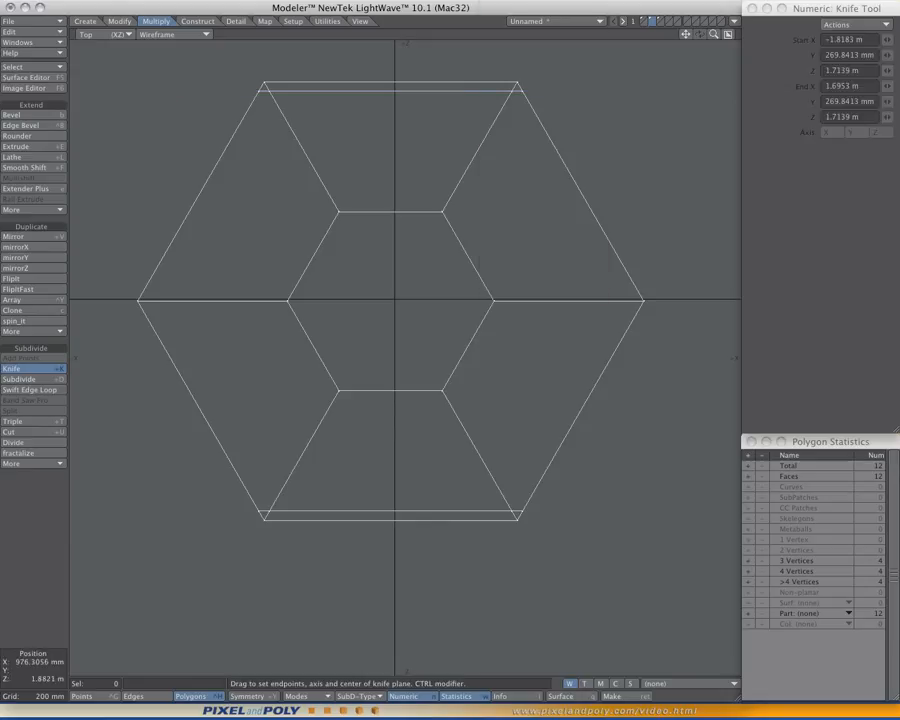
pyautogui.moveTo(507, 62); pyautogui.dragTo(660, 332)
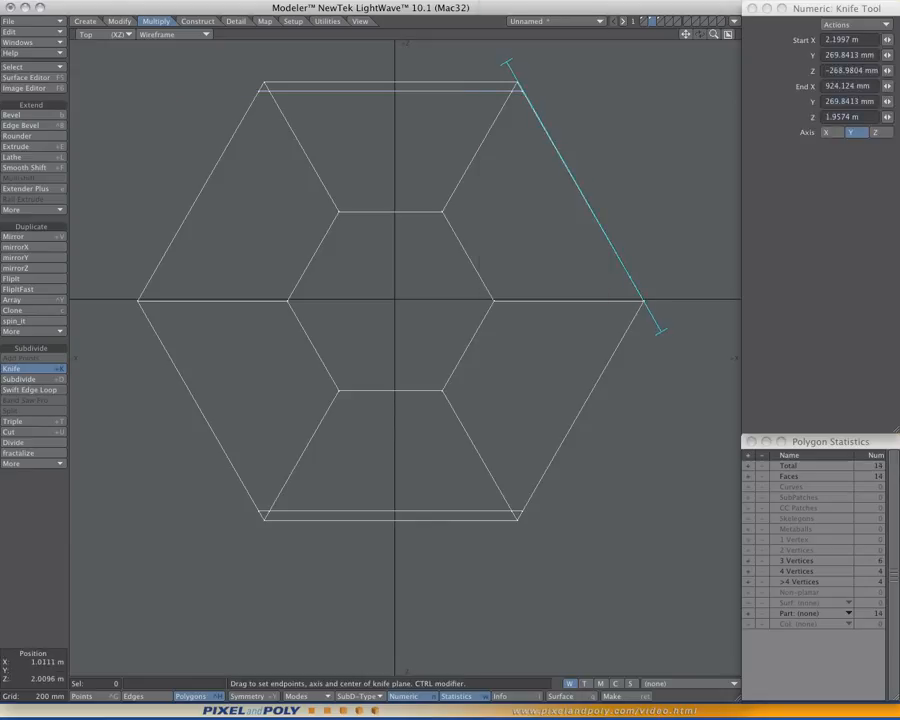
pyautogui.moveTo(507, 62); pyautogui.dragTo(505, 60)
pyautogui.moveTo(582, 196)
pyautogui.mouseDown()
pyautogui.moveTo(539, 214)
pyautogui.moveTo(565, 204)
pyautogui.mouseUp()
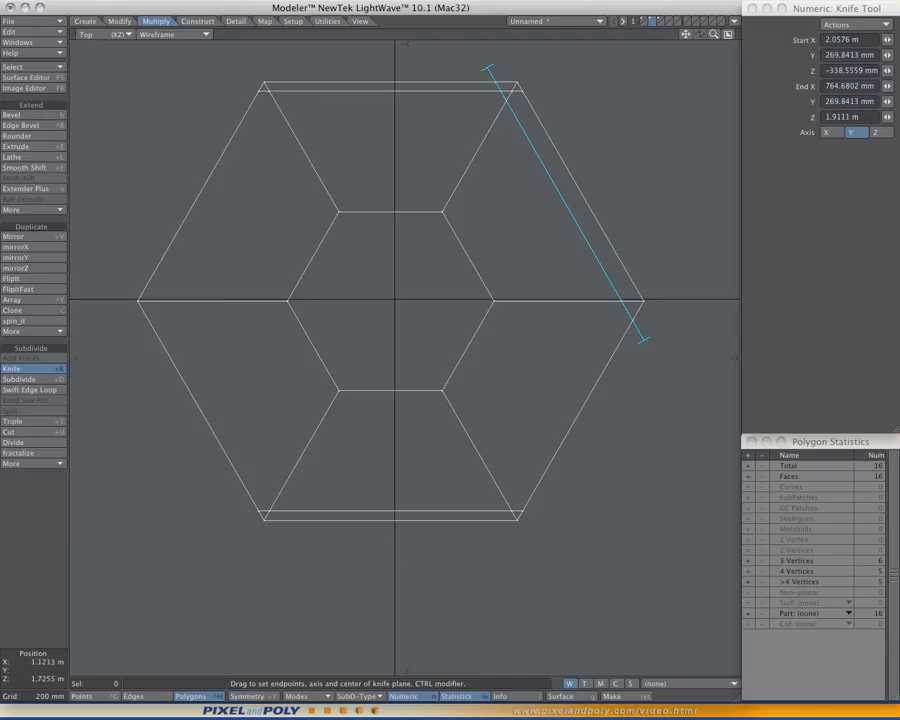
pyautogui.moveTo(565, 204)
pyautogui.mouseDown()
pyautogui.moveTo(561, 198)
pyautogui.moveTo(575, 202)
pyautogui.mouseUp()
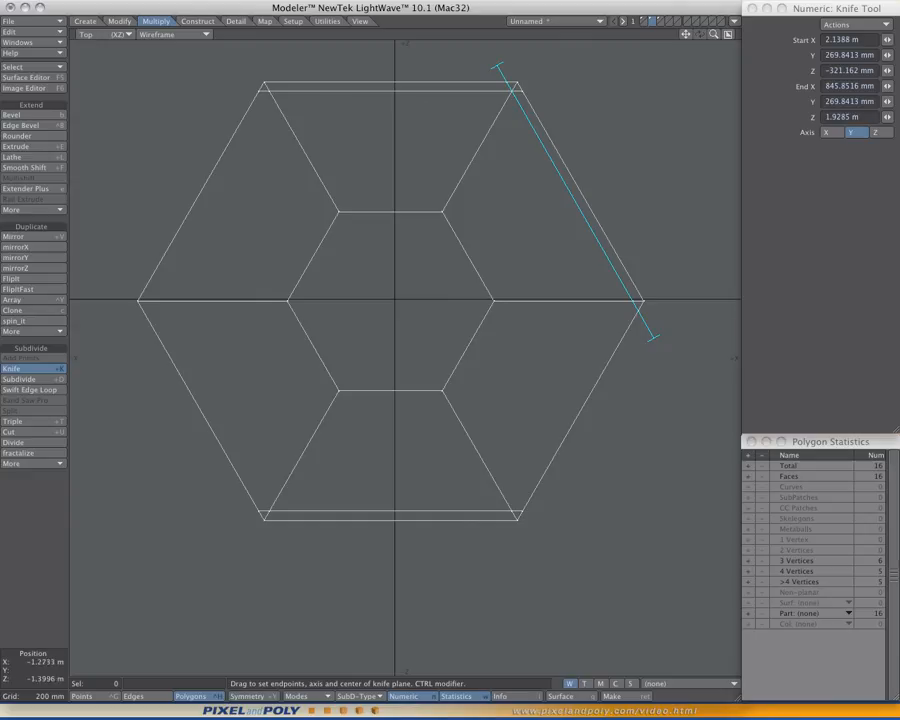
pyautogui.moveTo(240, 418)
pyautogui.mouseDown()
pyautogui.moveTo(215, 394)
pyautogui.moveTo(235, 415)
pyautogui.mouseUp()
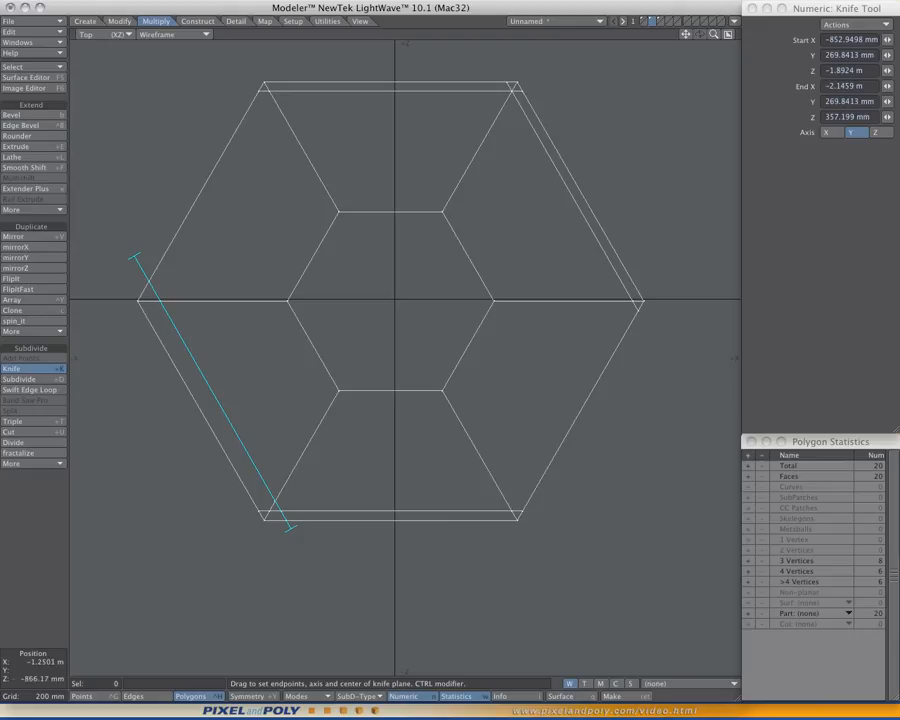
pyautogui.moveTo(227, 415)
pyautogui.mouseDown()
pyautogui.moveTo(238, 438)
pyautogui.moveTo(227, 434)
pyautogui.mouseUp()
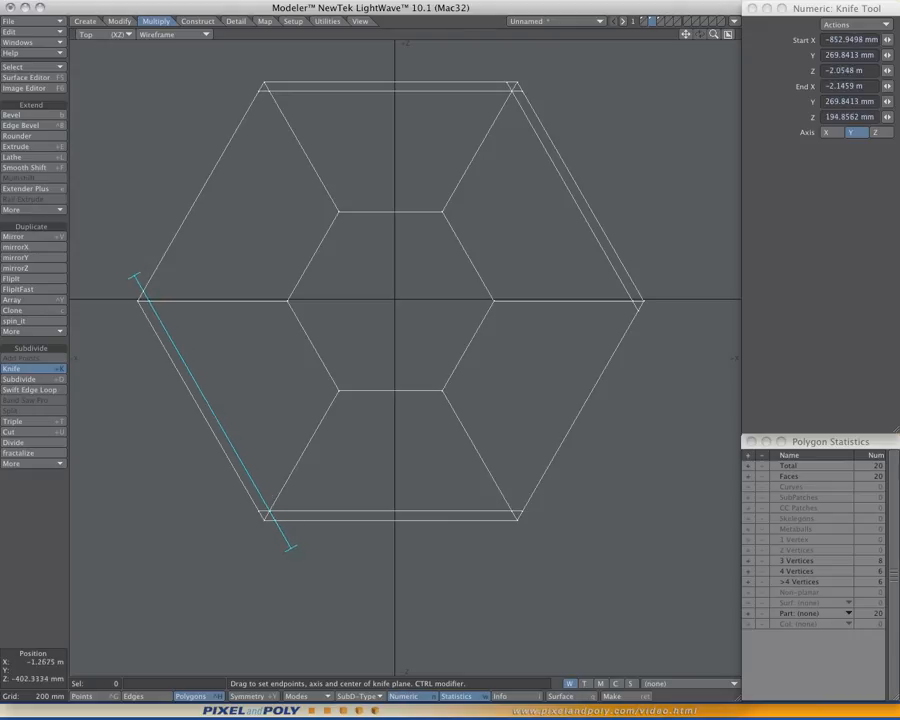
pyautogui.press('space')
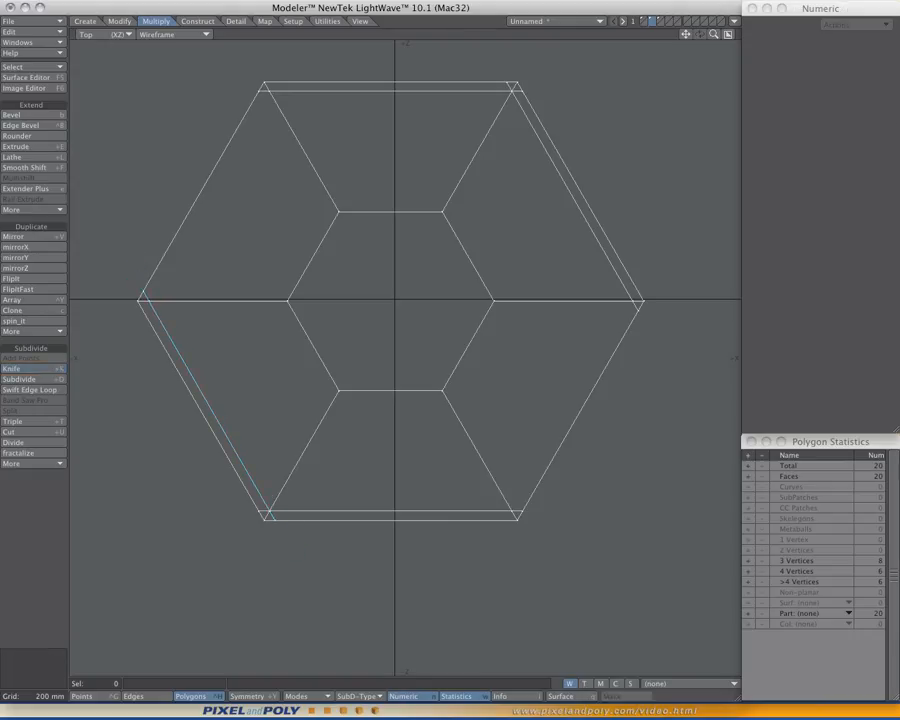
# - Knife the ring just inside its upper-left and lower-right slanted edges, aligning the cuts with those edges
pyautogui.keyDown('ctrl'); pyautogui.keyDown('shift'); pyautogui.click(283, 283); pyautogui.keyUp('shift'); pyautogui.keyUp('ctrl')
pyautogui.click(300, 283)
pyautogui.moveTo(289, 73); pyautogui.dragTo(115, 333)
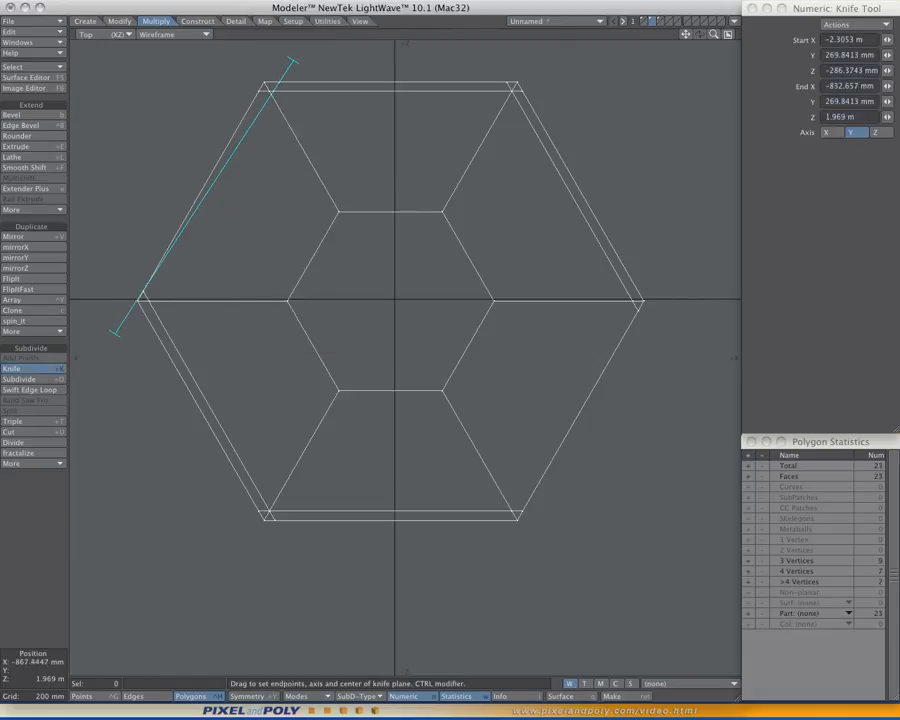
pyautogui.moveTo(294, 61); pyautogui.dragTo(278, 60)
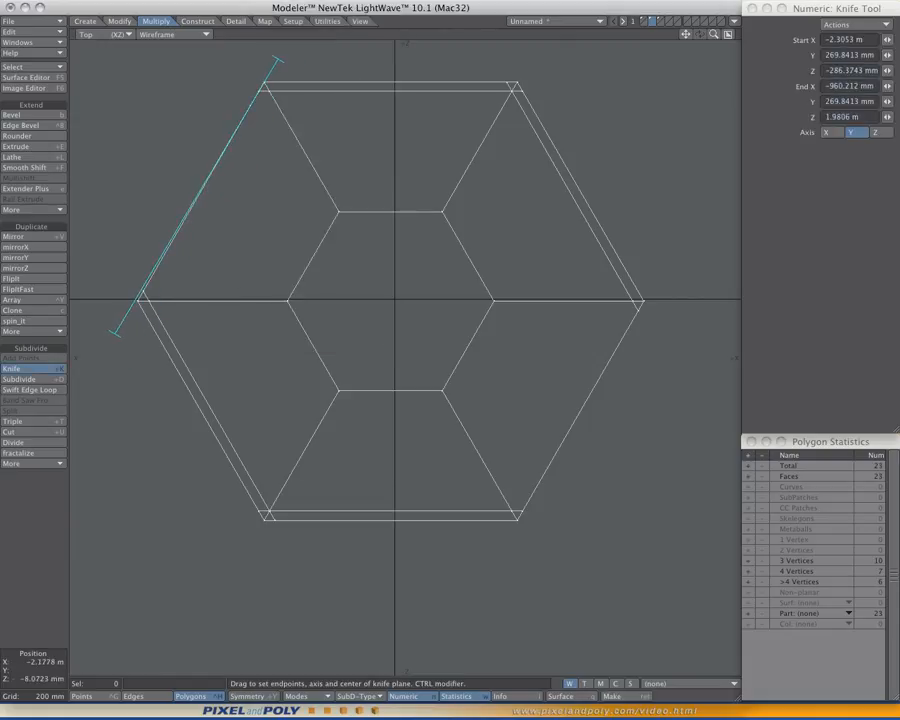
pyautogui.moveTo(115, 334); pyautogui.dragTo(117, 335)
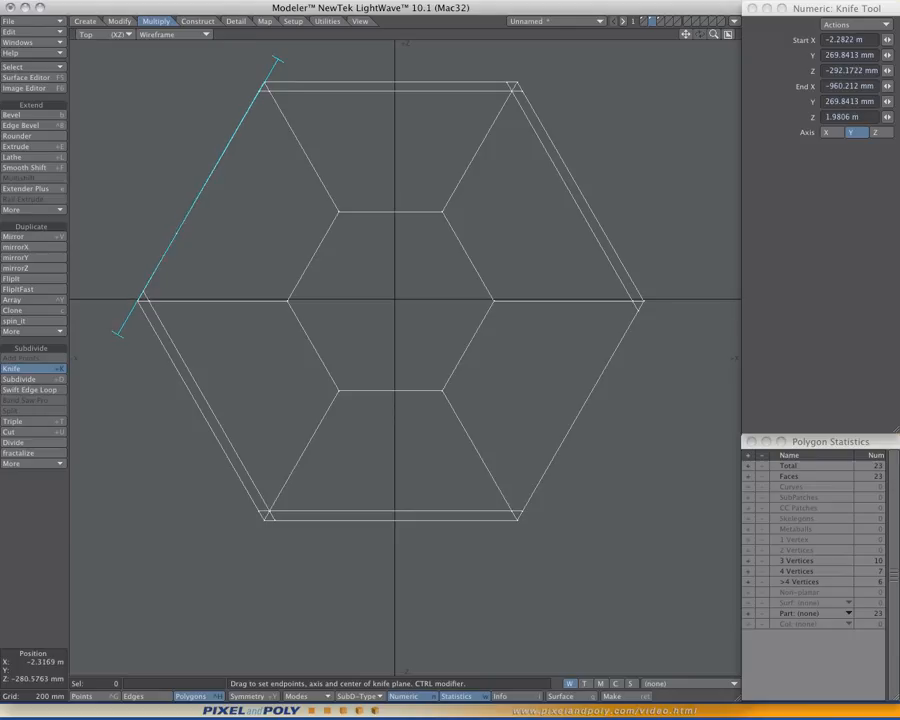
pyautogui.moveTo(191, 208); pyautogui.dragTo(197, 216)
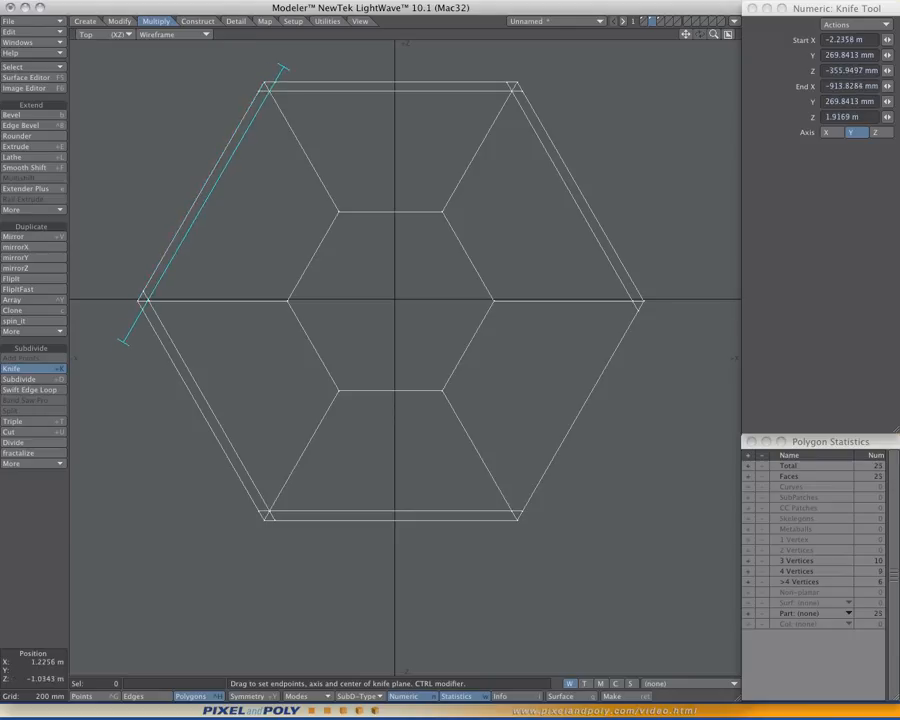
pyautogui.moveTo(544, 423)
pyautogui.mouseDown(button='right')
pyautogui.moveTo(541, 413)
pyautogui.moveTo(549, 419)
pyautogui.mouseUp(button='right')
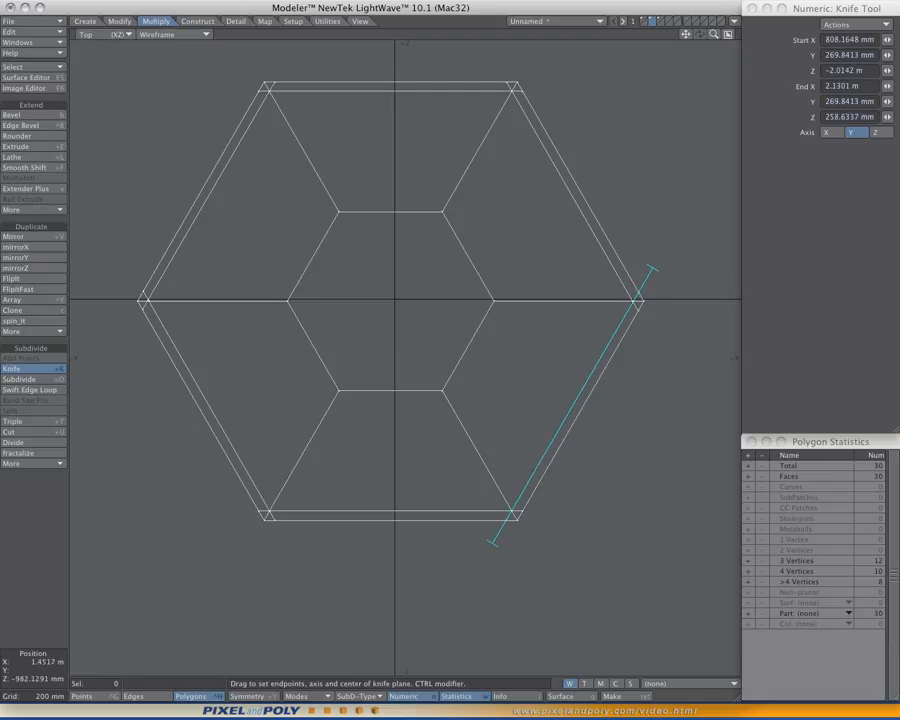
pyautogui.press('space')
# - Examine the finished knife cuts in Perspective and close up at the lower-left corner in the Top view
pyautogui.moveTo(456, 376)
pyautogui.keyDown('alt'); pyautogui.mouseDown()
pyautogui.moveTo(467, 403)
pyautogui.moveTo(459, 388)
pyautogui.mouseUp(); pyautogui.keyUp('alt')
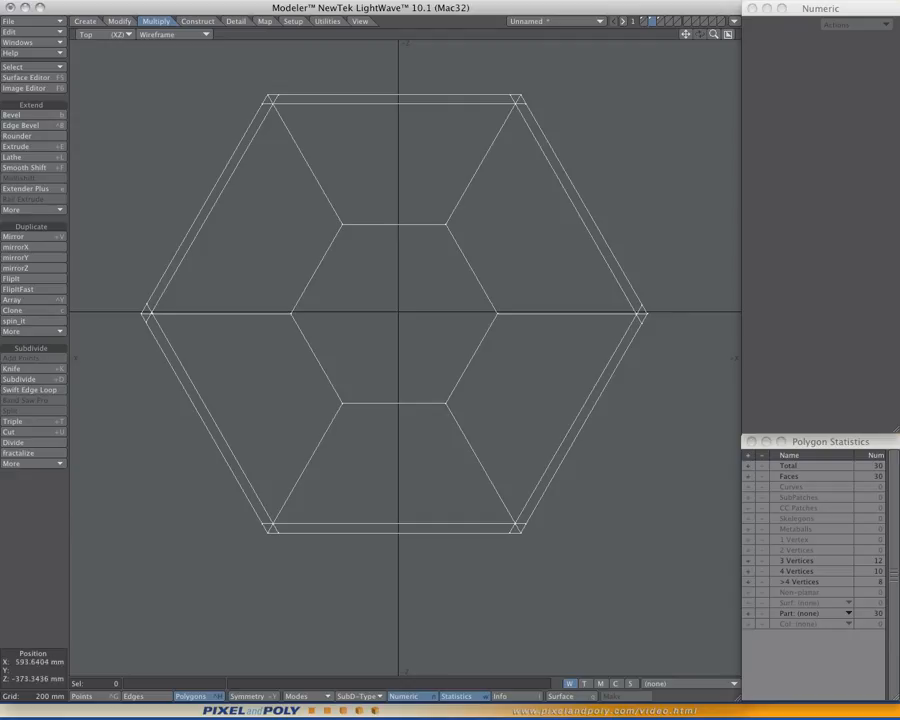
pyautogui.press('KP_0')
pyautogui.keyDown('alt'); pyautogui.moveTo(570, 300); pyautogui.dragTo(532, 286); pyautogui.keyUp('alt')
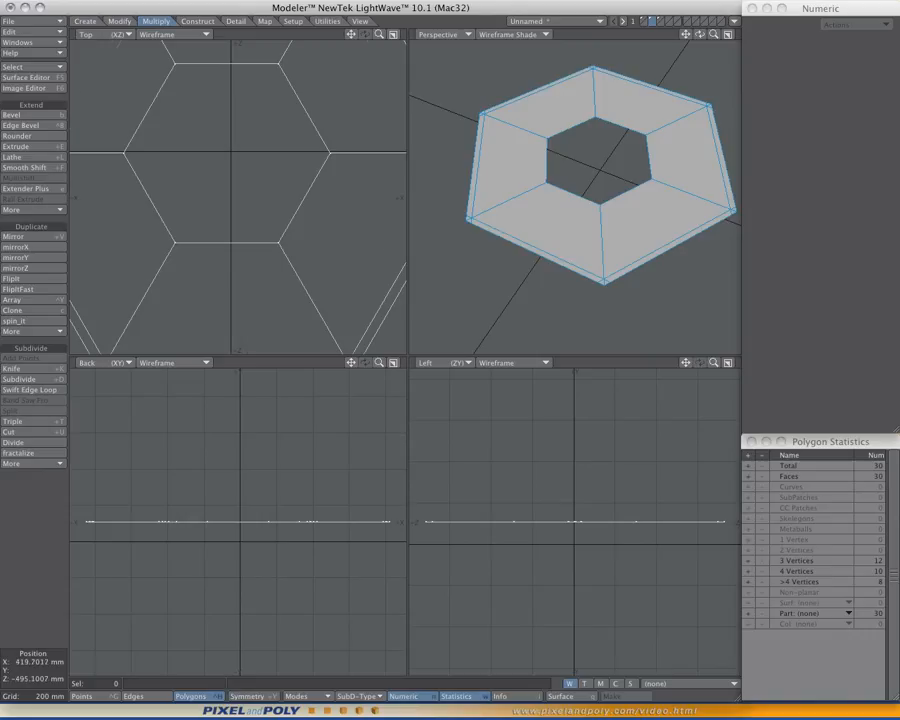
pyautogui.scroll(-4, 292, 198)
pyautogui.scroll(7, 225, 260)
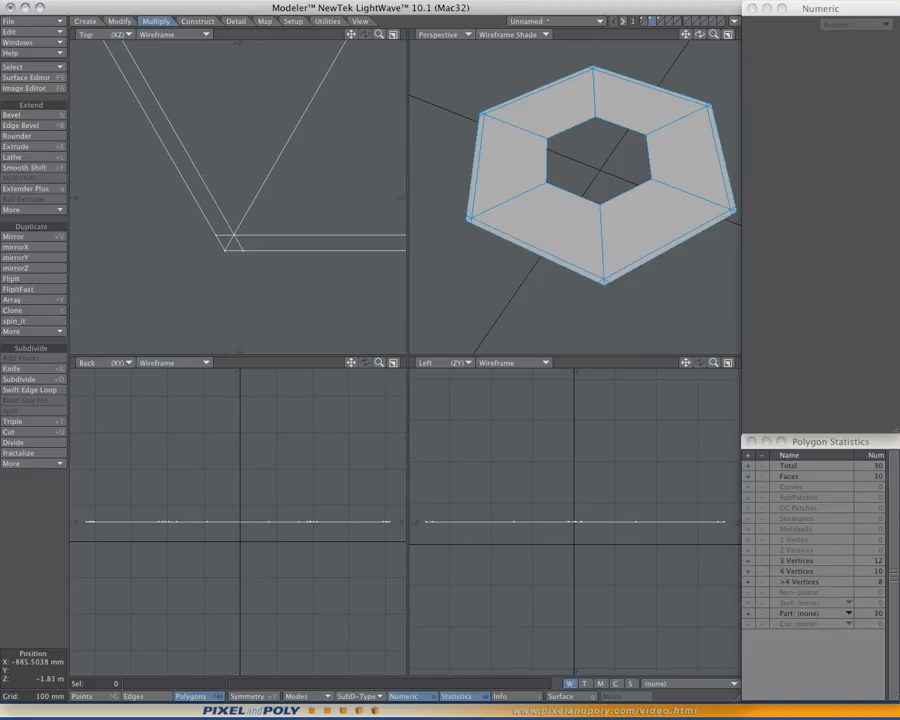
pyautogui.press('KP_0')
pyautogui.scroll(6, 430, 396)
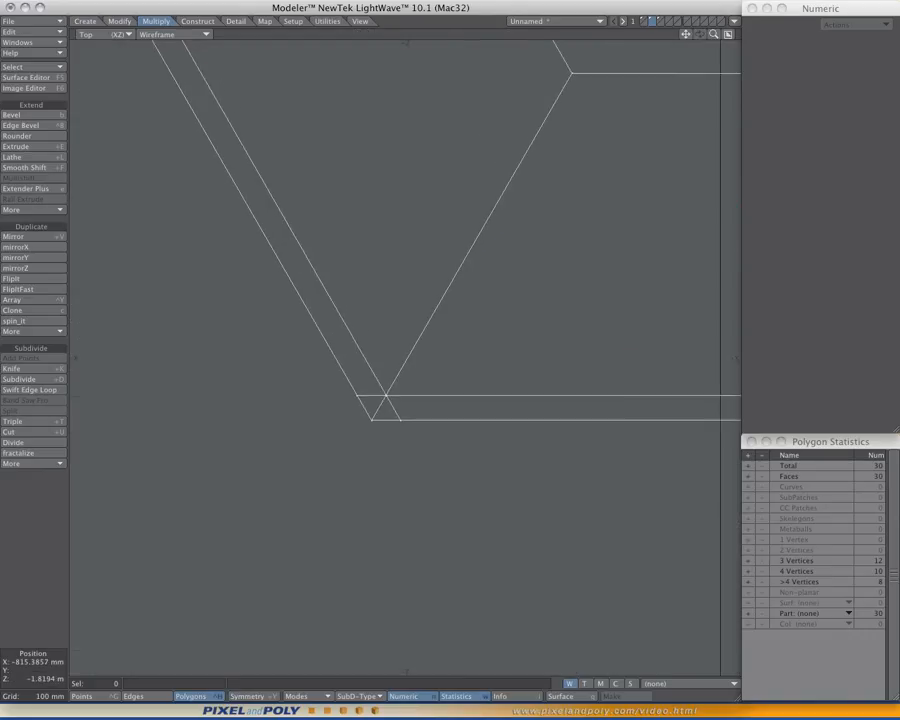
pyautogui.scroll(-8, 388, 422)
pyautogui.keyDown('alt'); pyautogui.moveTo(438, 391); pyautogui.dragTo(364, 434); pyautogui.keyUp('alt')
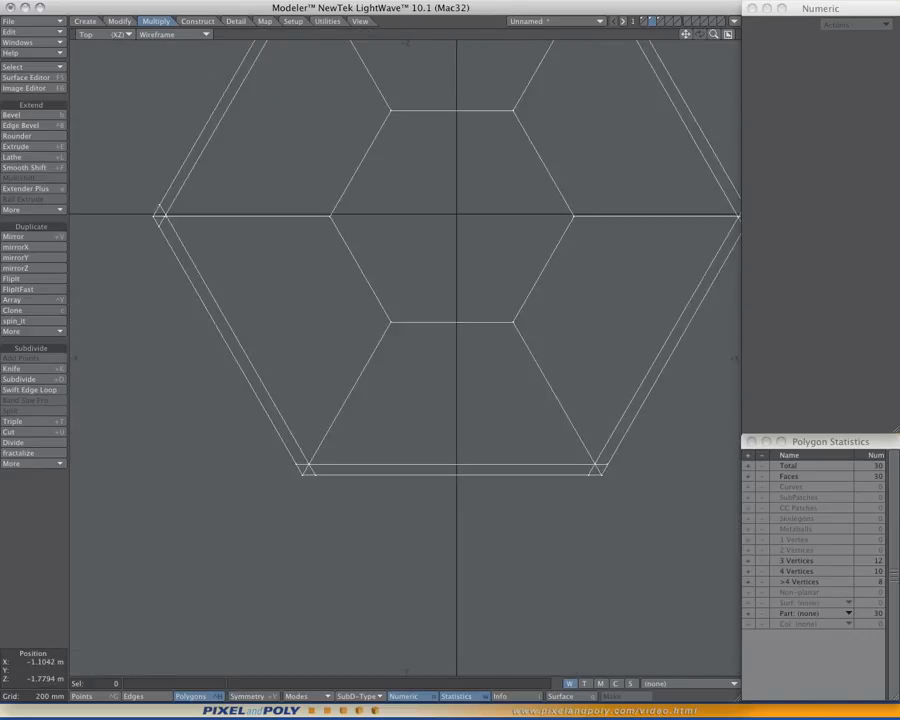
# - Weld the three overlapping points where the cuts cross at the ring's lower-left corner
pyautogui.hotkey('ctrl', 'g')
pyautogui.scroll(5, 307, 466)
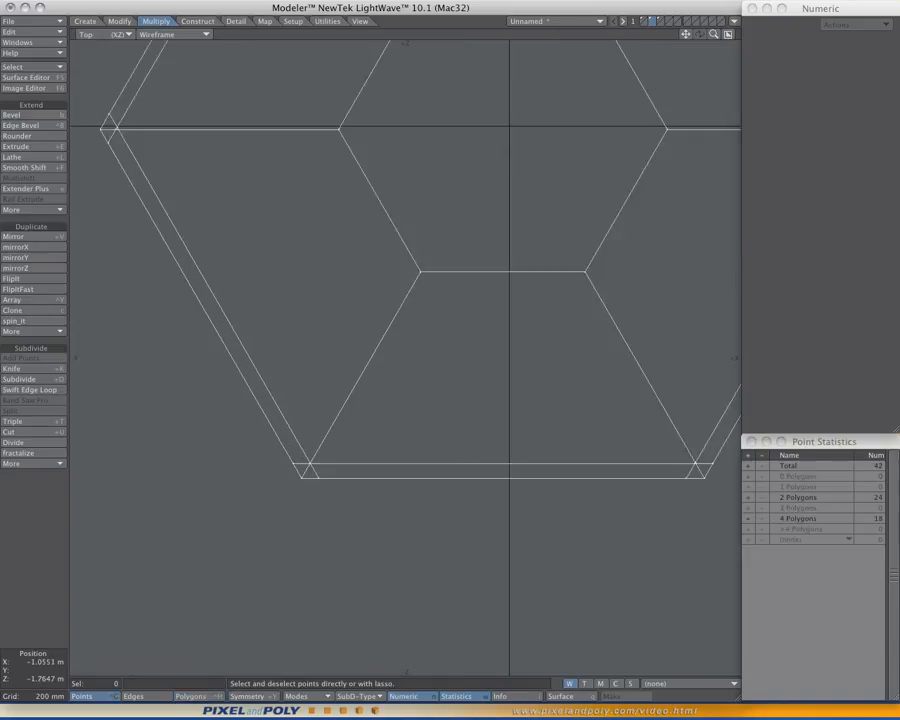
pyautogui.moveTo(294, 432)
pyautogui.mouseDown(button='right')
pyautogui.moveTo(300, 484)
pyautogui.moveTo(325, 442)
pyautogui.mouseUp(button='right')
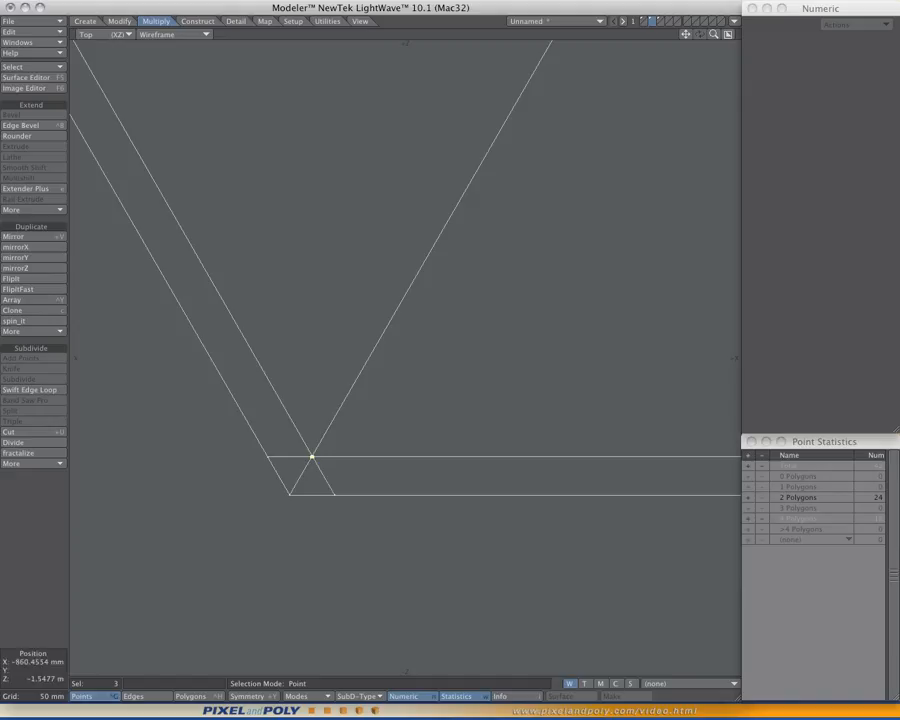
pyautogui.press('/')
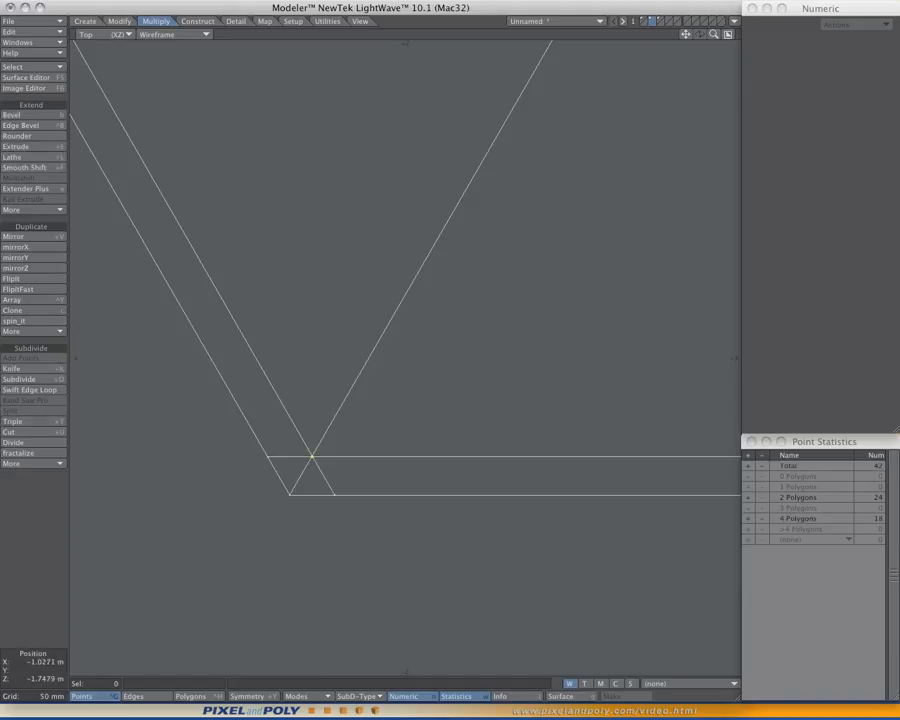
pyautogui.moveTo(309, 427)
pyautogui.mouseDown(button='right')
pyautogui.moveTo(295, 466)
pyautogui.moveTo(326, 445)
pyautogui.mouseUp(button='right')
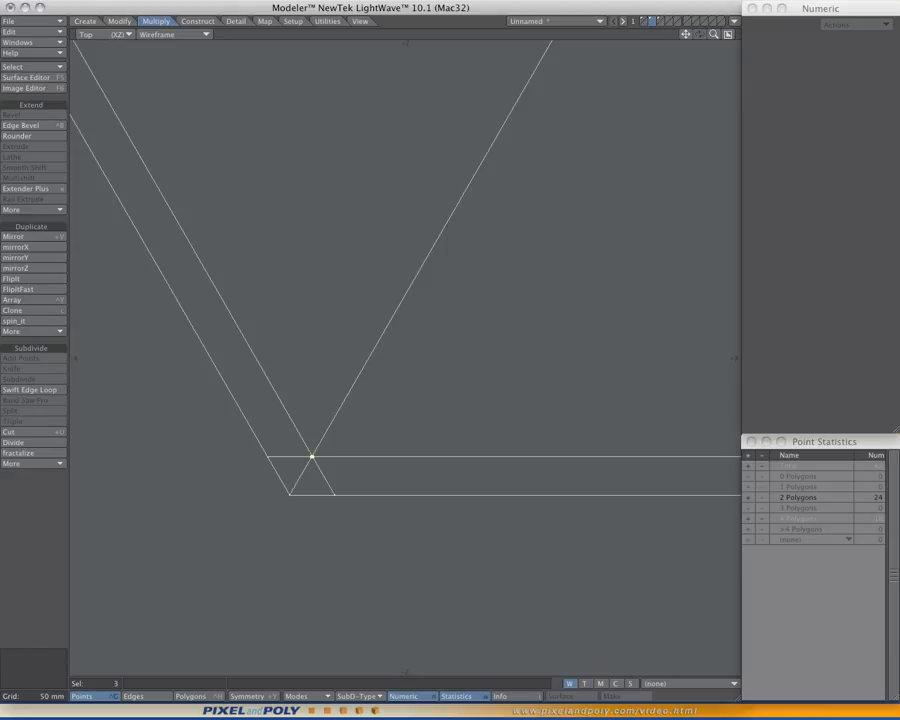
pyautogui.keyDown('ctrl'); pyautogui.keyDown('shift'); pyautogui.click(514, 239); pyautogui.keyUp('shift'); pyautogui.keyUp('ctrl')
pyautogui.click(483, 239)
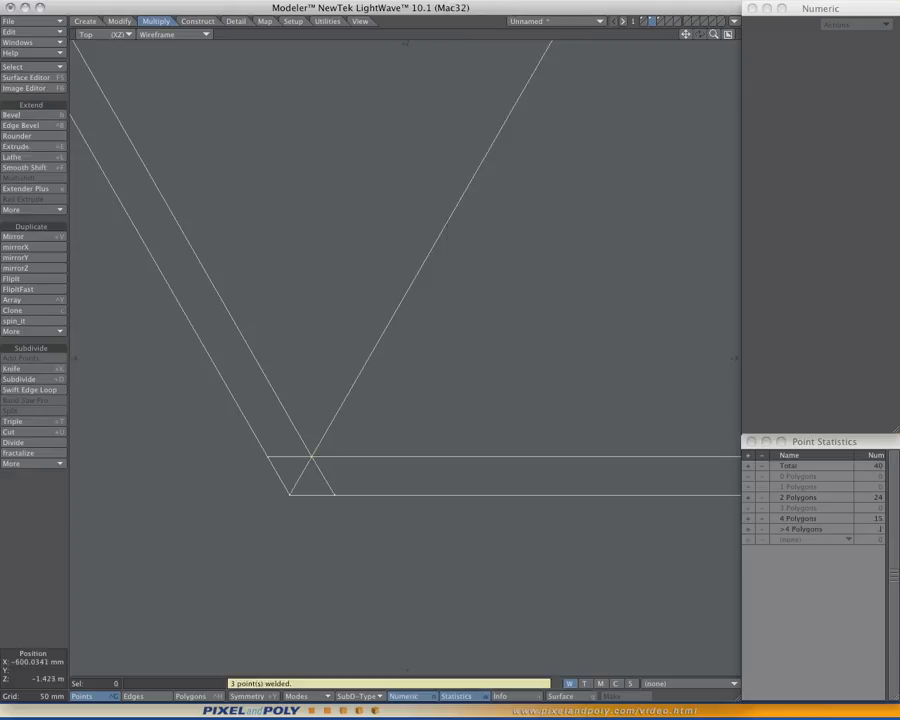
# - Weld the three overlapping points where the cuts cross at the ring's lower-right corner
pyautogui.scroll(-5, 520, 420)
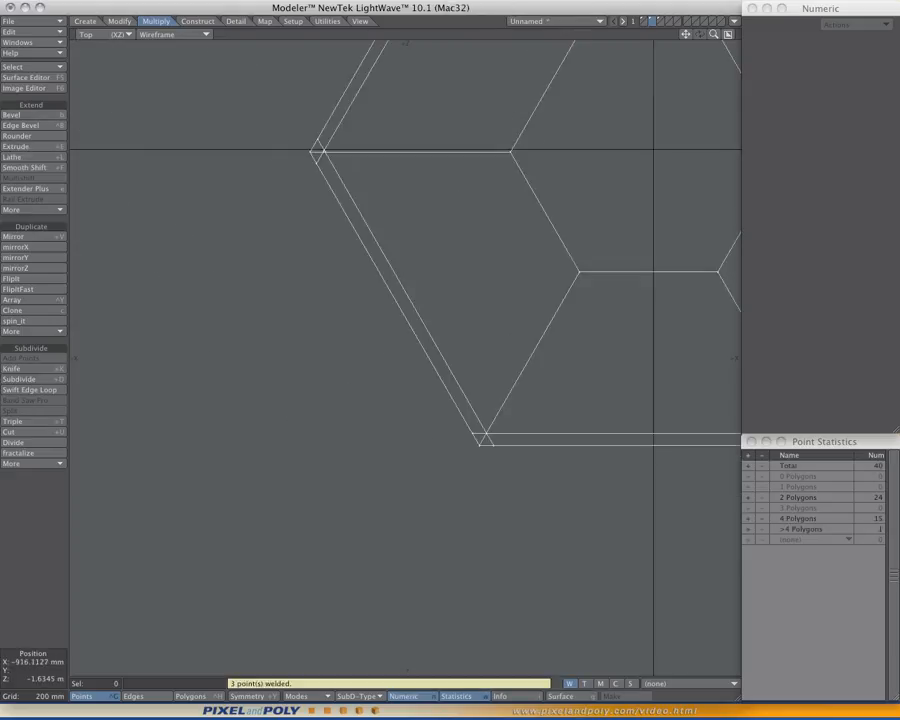
pyautogui.keyDown('alt'); pyautogui.moveTo(515, 417); pyautogui.dragTo(179, 412); pyautogui.keyUp('alt')
pyautogui.scroll(3, 486, 436)
pyautogui.moveTo(453, 399)
pyautogui.mouseDown(button='right')
pyautogui.moveTo(446, 411)
pyautogui.moveTo(484, 436)
pyautogui.moveTo(466, 418)
pyautogui.mouseUp(button='right')
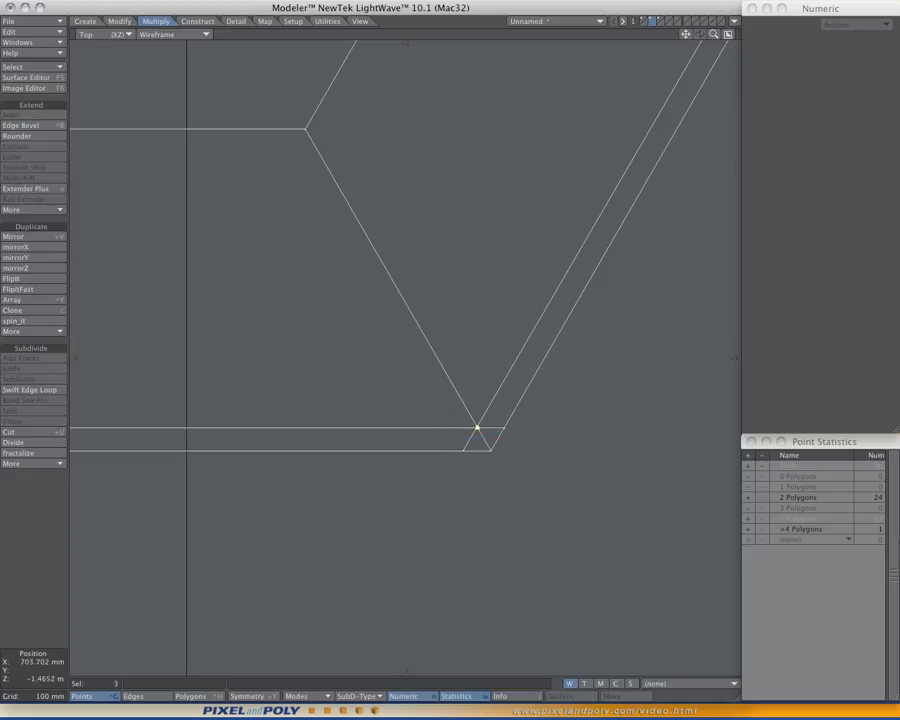
pyautogui.keyDown('ctrl'); pyautogui.keyDown('shift'); pyautogui.rightClick(438, 322); pyautogui.keyUp('shift'); pyautogui.keyUp('ctrl')
pyautogui.click(438, 322)
# - Weld the three nearly coincident points at the cut intersection of the ring's rightmost corner
pyautogui.scroll(-2, 542, 315)
pyautogui.keyDown('alt'); pyautogui.moveTo(593, 188); pyautogui.dragTo(437, 391); pyautogui.keyUp('alt')
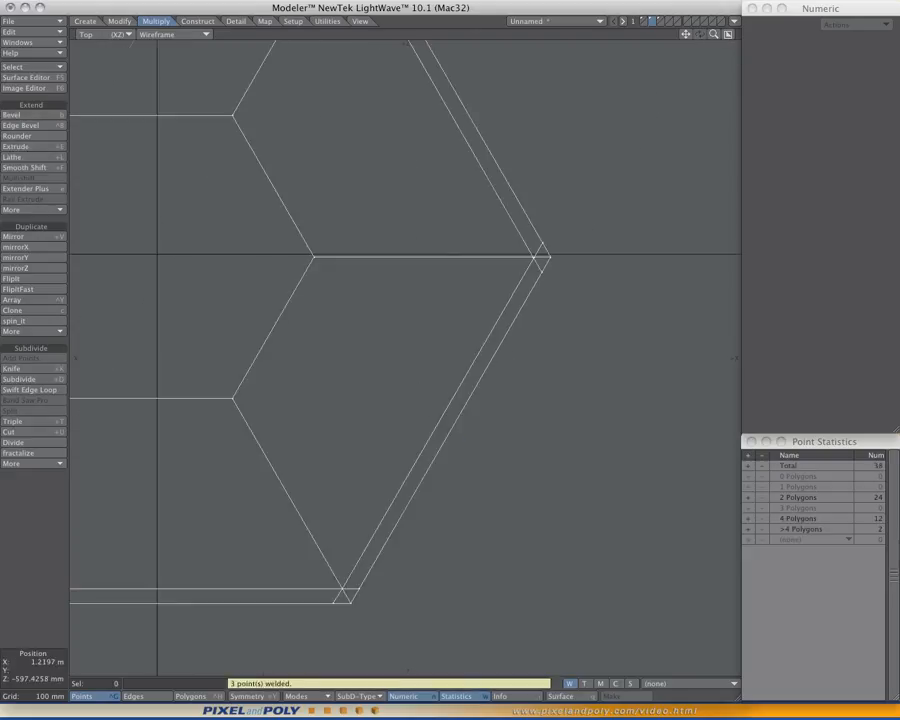
pyautogui.scroll(4, 507, 256)
pyautogui.keyDown('alt'); pyautogui.moveTo(507, 256); pyautogui.dragTo(453, 295); pyautogui.keyUp('alt')
pyautogui.moveTo(508, 271)
pyautogui.mouseDown(button='right')
pyautogui.moveTo(530, 319)
pyautogui.moveTo(546, 286)
pyautogui.mouseUp(button='right')
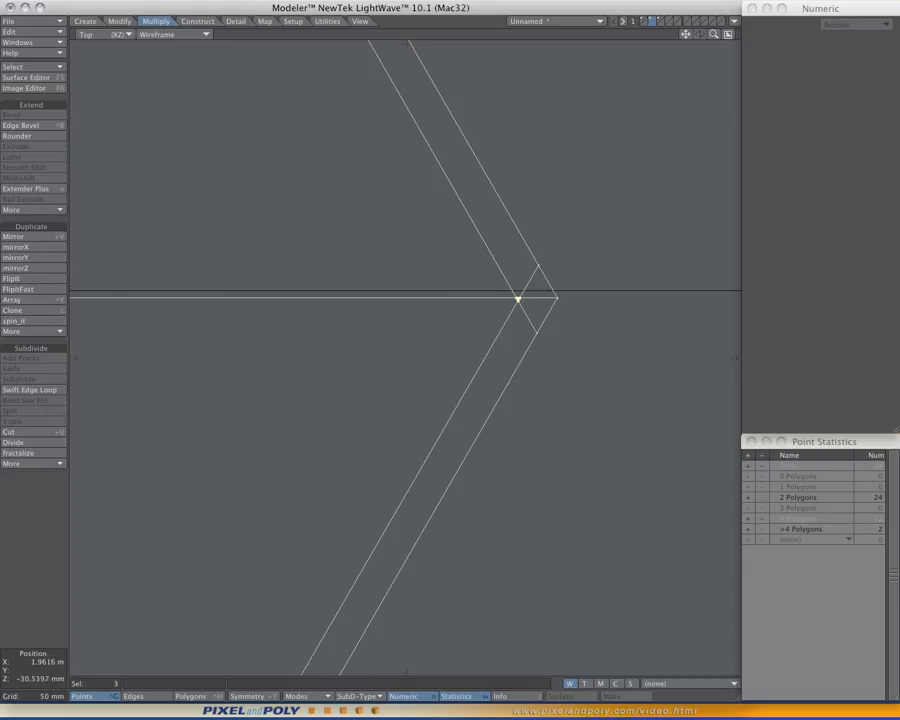
pyautogui.scroll(5, 523, 305)
pyautogui.scroll(-5, 523, 305)
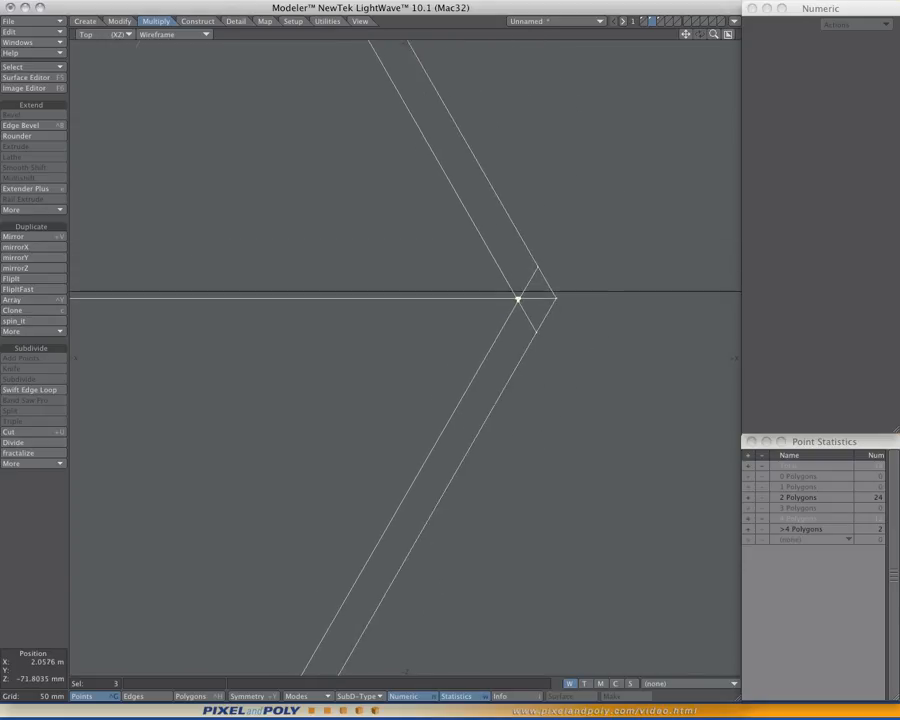
pyautogui.scroll(-3, 523, 306)
pyautogui.keyDown('ctrl'); pyautogui.keyDown('shift'); pyautogui.rightClick(500, 288); pyautogui.keyUp('shift'); pyautogui.keyUp('ctrl')
pyautogui.click(500, 288)
# - Weld the overlapping points where the cuts cross at the ring's upper-right corner
pyautogui.scroll(-3, 508, 287)
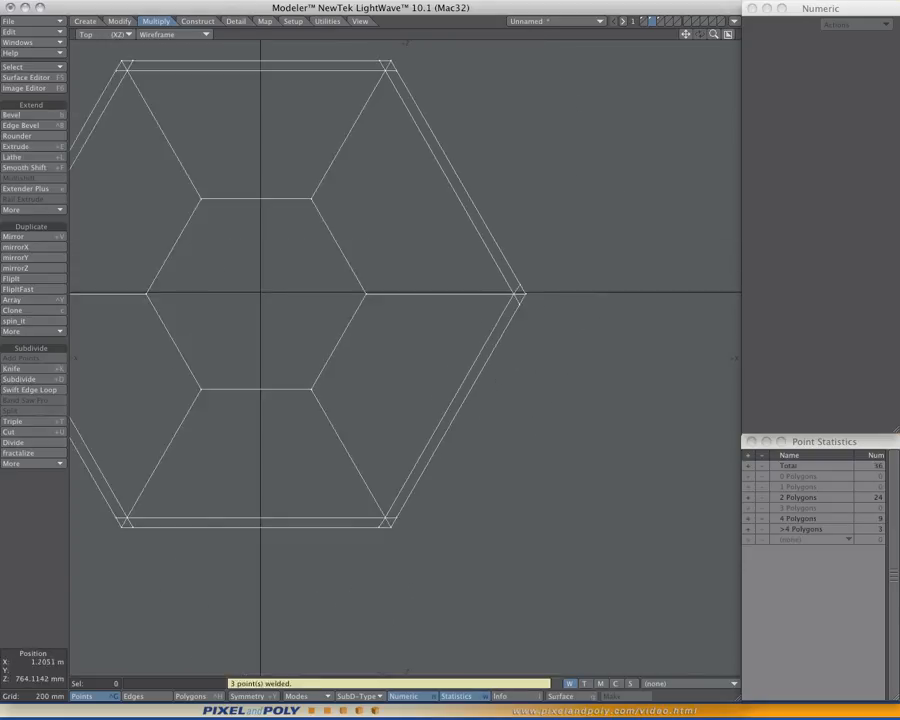
pyautogui.keyDown('alt'); pyautogui.moveTo(382, 70); pyautogui.dragTo(449, 222); pyautogui.keyUp('alt')
pyautogui.scroll(5, 449, 220)
pyautogui.click(457, 220)
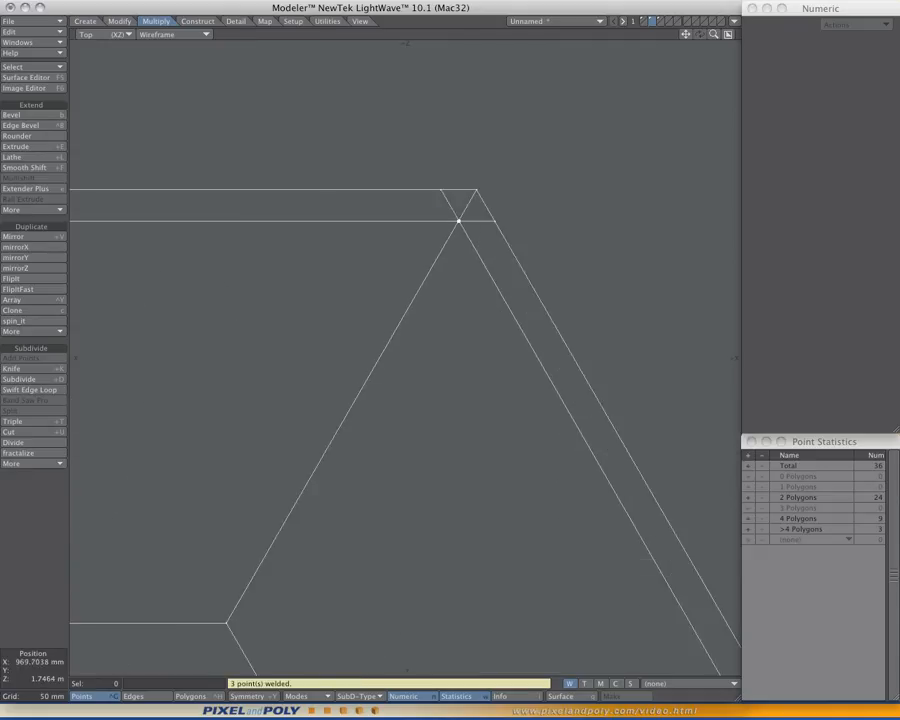
pyautogui.keyDown('ctrl'); pyautogui.keyDown('shift'); pyautogui.rightClick(466, 242); pyautogui.keyUp('shift'); pyautogui.keyUp('ctrl')
pyautogui.click(466, 242)
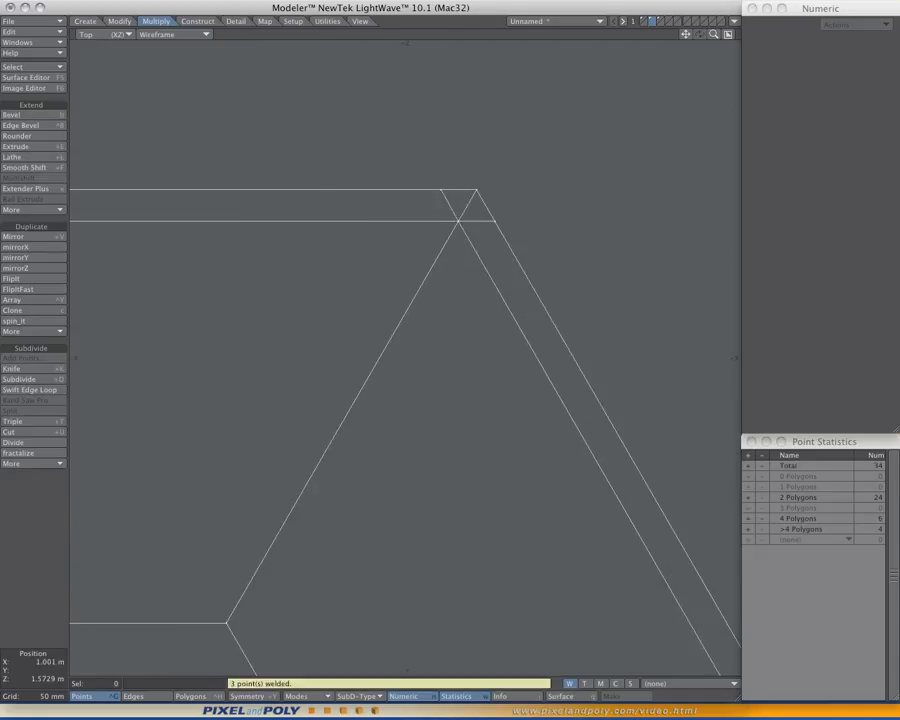
# - Weld the overlapping points where the cuts cross at the ring's upper-left corner
pyautogui.scroll(-3, 458, 498)
pyautogui.scroll(2, 574, 485)
pyautogui.click(315, 235)
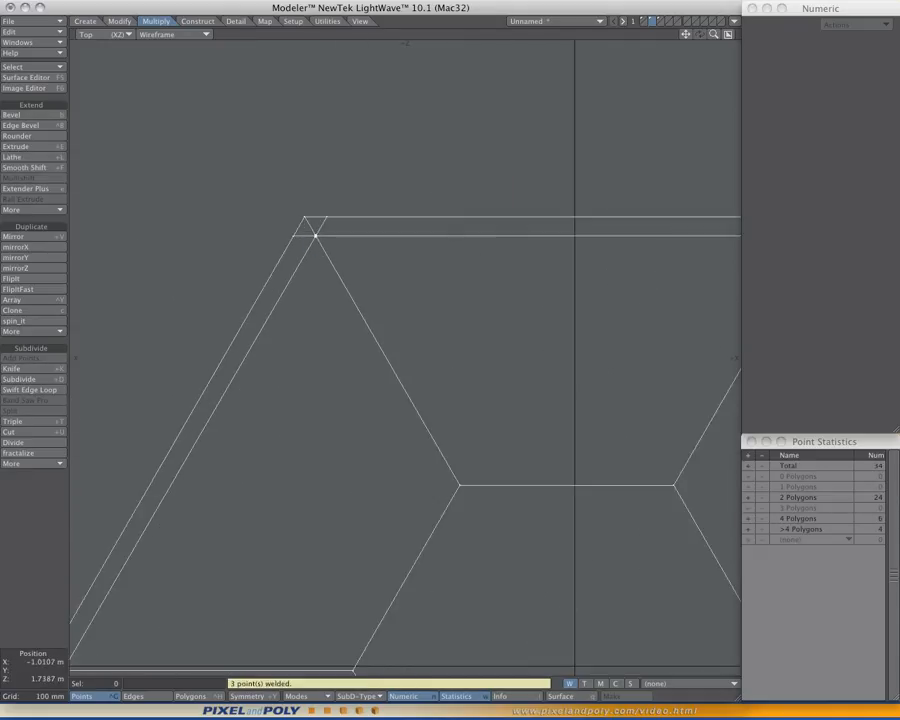
pyautogui.keyDown('ctrl'); pyautogui.keyDown('shift'); pyautogui.rightClick(442, 197); pyautogui.keyUp('shift'); pyautogui.keyUp('ctrl')
pyautogui.click(442, 197)
# - Weld the overlapping points at the cut intersection of the ring's leftmost corner and clear the selection
pyautogui.scroll(-3, 442, 197)
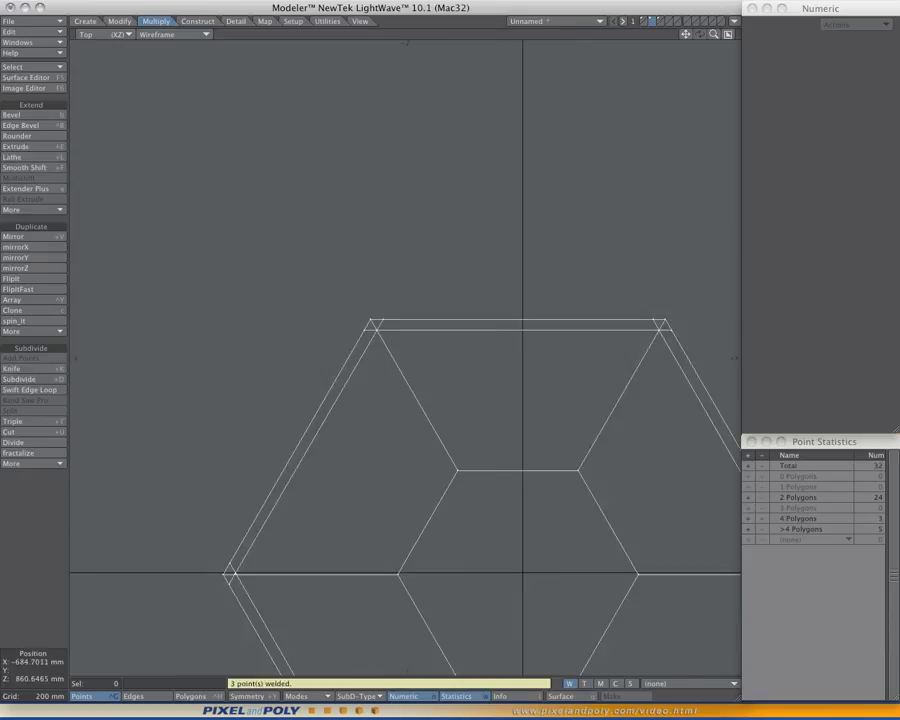
pyautogui.scroll(4, 236, 342)
pyautogui.moveTo(268, 327)
pyautogui.mouseDown(button='right')
pyautogui.moveTo(280, 358)
pyautogui.moveTo(281, 346)
pyautogui.mouseUp(button='right')
pyautogui.keyDown('ctrl'); pyautogui.keyDown('shift'); pyautogui.rightClick(383, 312); pyautogui.keyUp('shift'); pyautogui.keyUp('ctrl')
pyautogui.click(383, 312)
pyautogui.press('/')
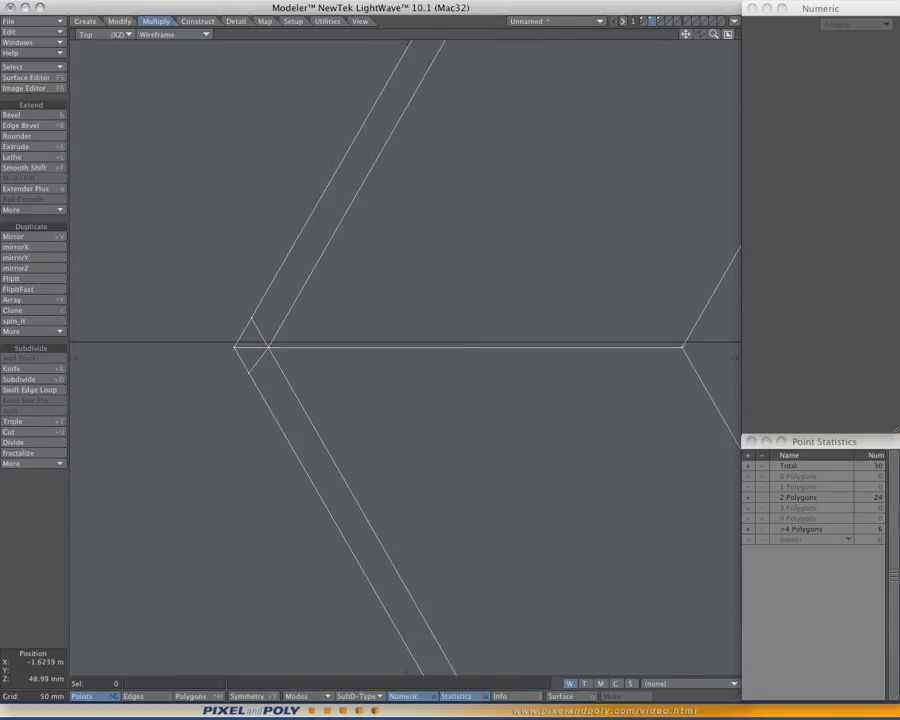
# - In polygon selection mode, merge the two small triangles at the ring's lower-right corner into one quad
pyautogui.scroll(-6, 404, 332)
pyautogui.scroll(2, 500, 345)
pyautogui.keyDown('alt'); pyautogui.moveTo(570, 378); pyautogui.dragTo(586, 382); pyautogui.keyUp('alt')
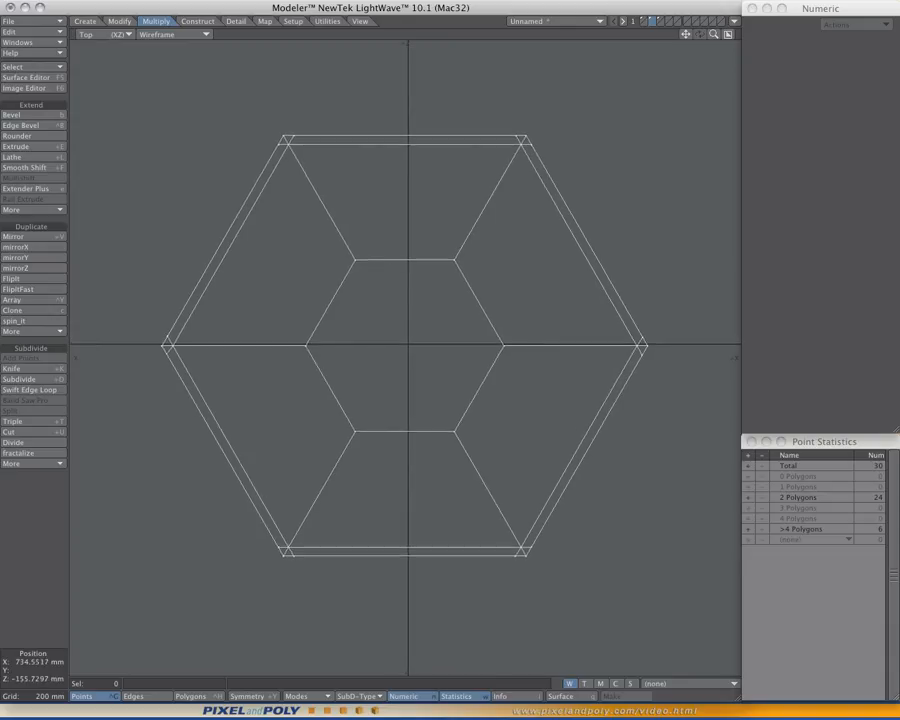
pyautogui.press('space')
pyautogui.press('space')
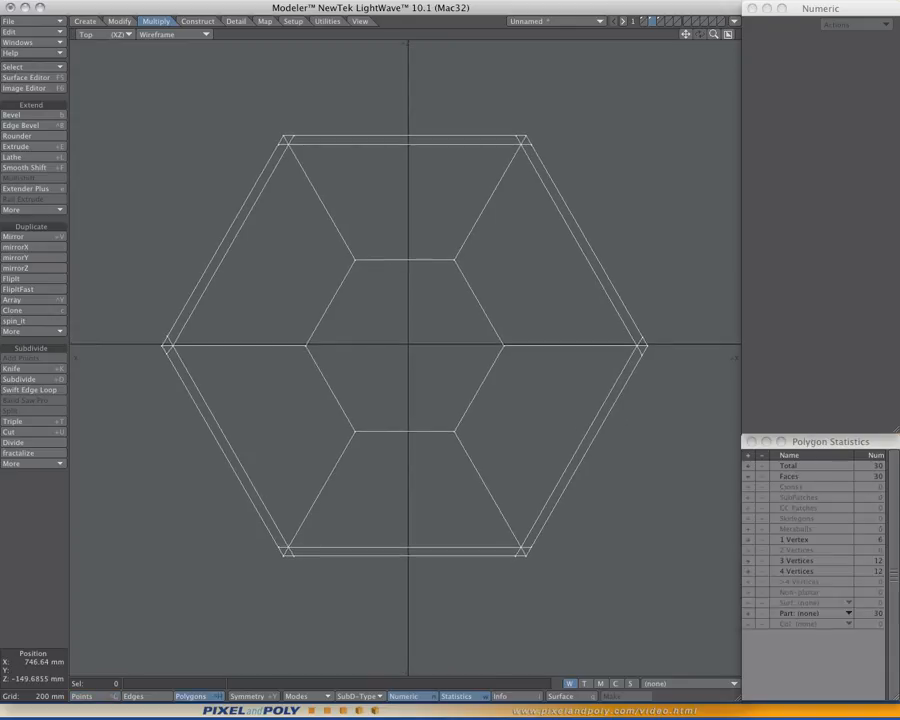
pyautogui.scroll(2, 517, 480)
pyautogui.keyDown('alt'); pyautogui.moveTo(497, 576); pyautogui.dragTo(486, 459); pyautogui.keyUp('alt')
pyautogui.scroll(2, 518, 498)
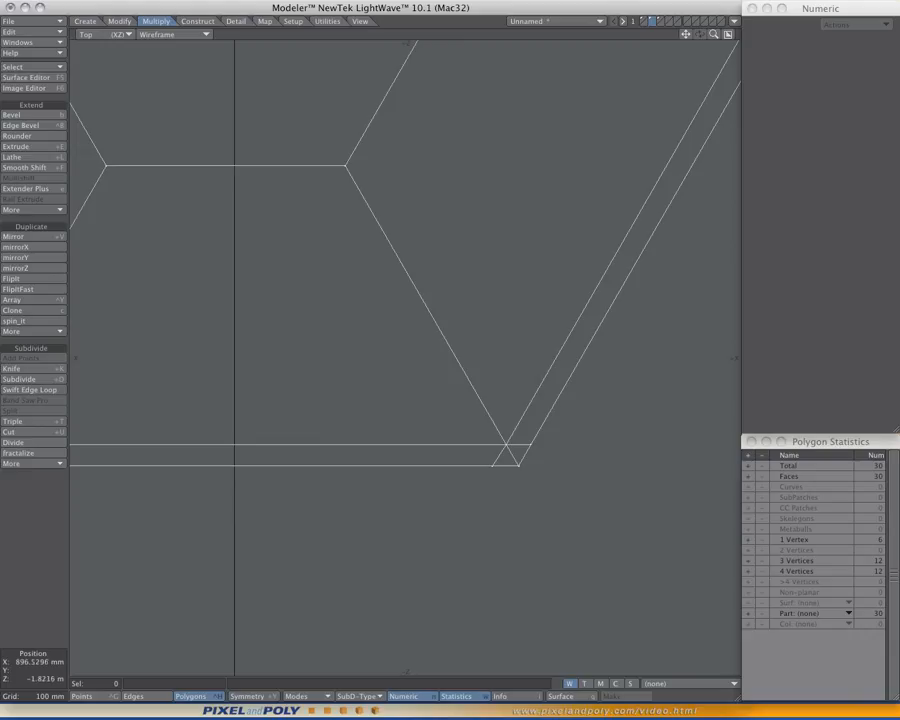
pyautogui.scroll(2, 508, 442)
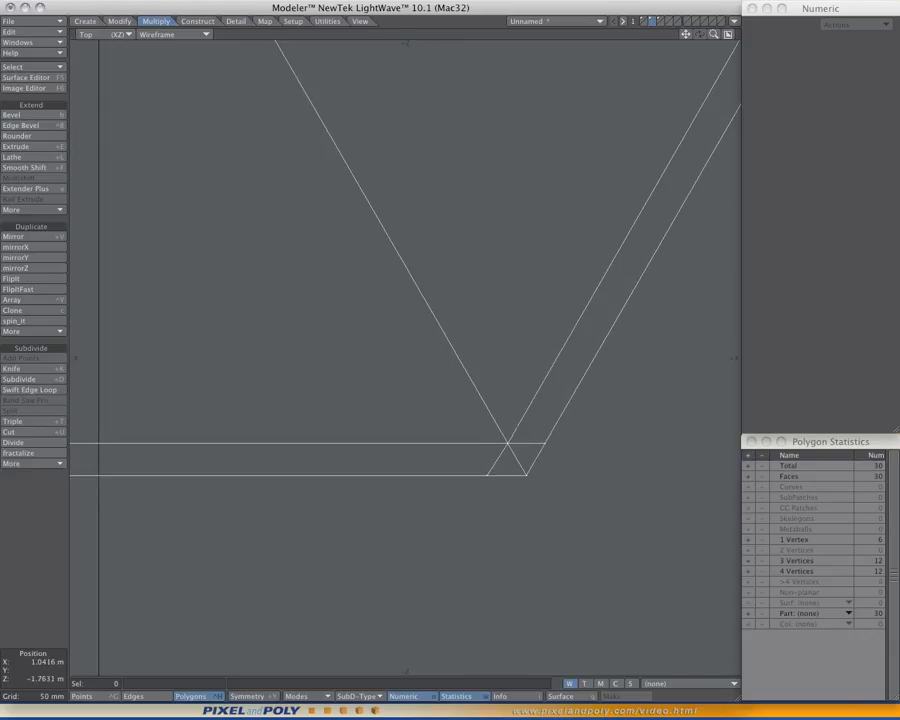
pyautogui.moveTo(510, 509); pyautogui.dragTo(528, 508, button='right')
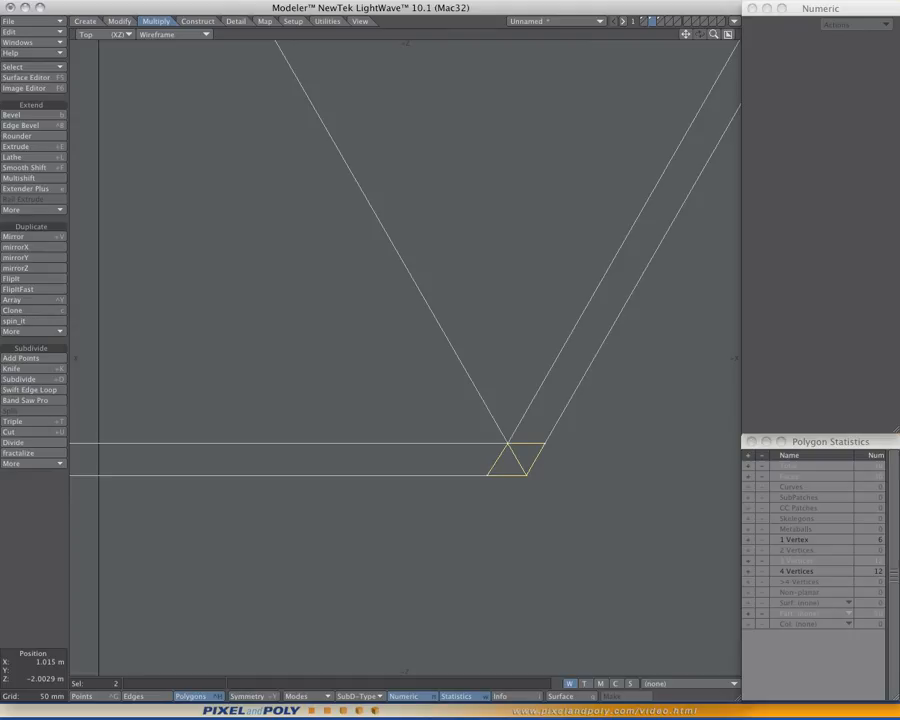
pyautogui.hotkey('shift', 'z')
pyautogui.press('/')
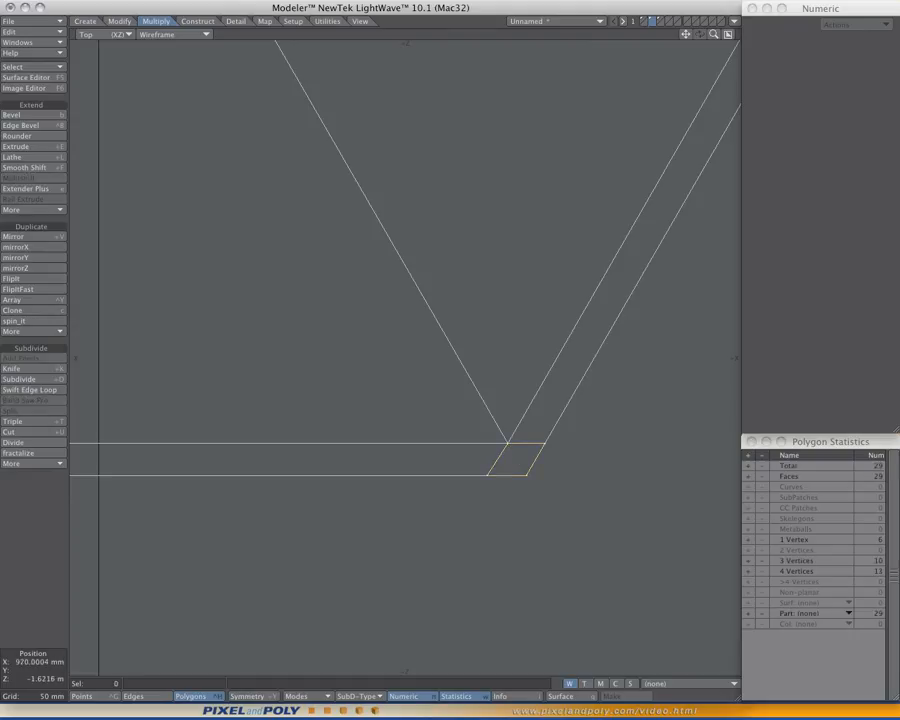
# - Merge the two small triangles at the ring's rightmost corner into one quad
pyautogui.scroll(-3, 570, 300)
pyautogui.keyDown('alt'); pyautogui.moveTo(615, 128); pyautogui.dragTo(447, 338); pyautogui.keyUp('alt')
pyautogui.scroll(-3, 447, 338)
pyautogui.scroll(5, 500, 293)
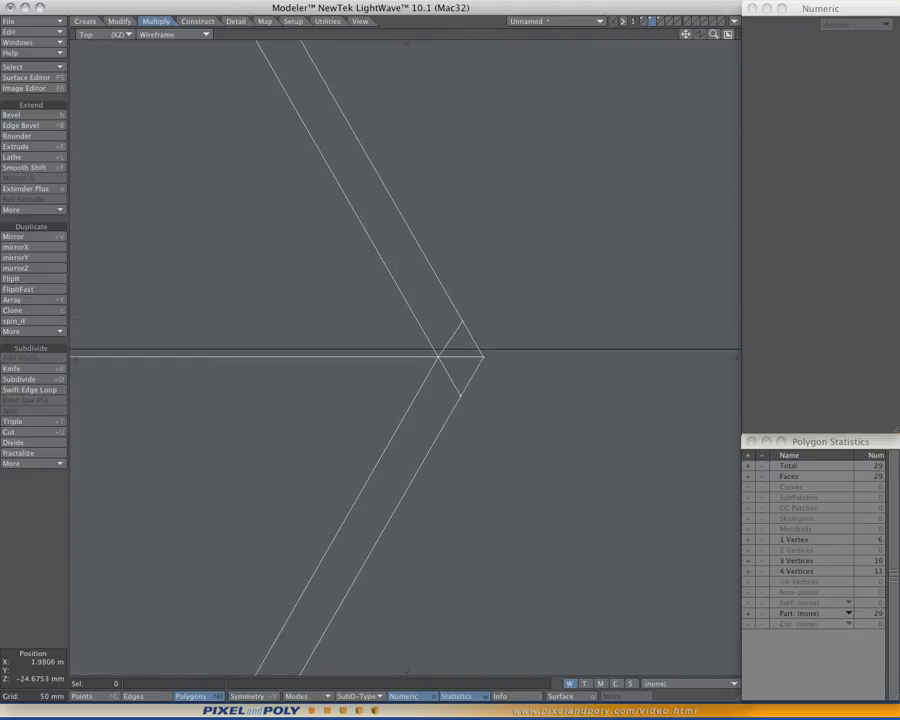
pyautogui.moveTo(502, 361); pyautogui.dragTo(505, 343, button='right')
pyautogui.hotkey('shift', 'z')
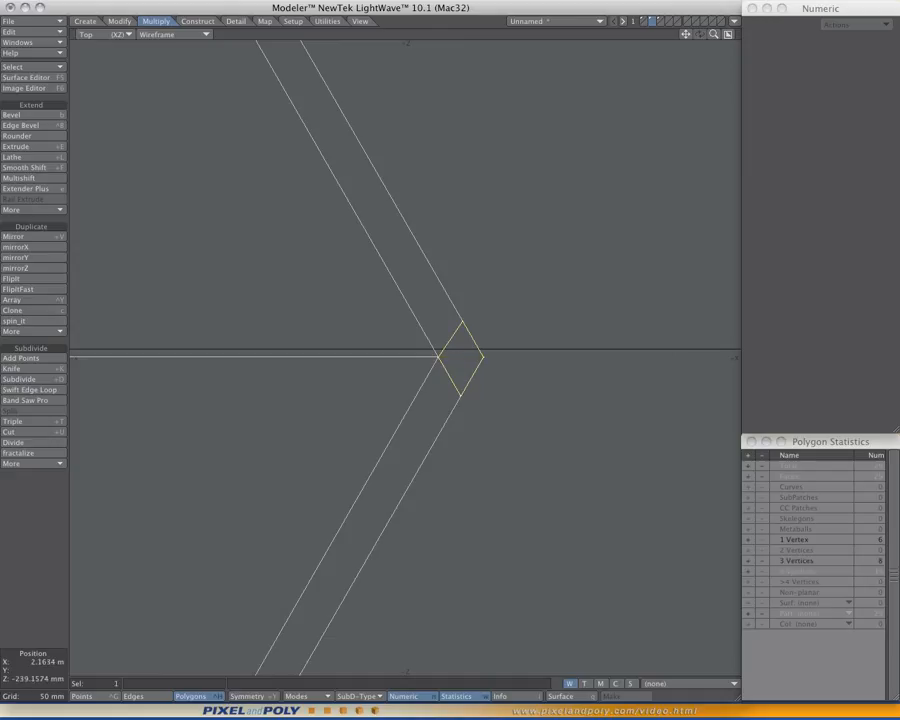
# - Merge the two small triangles at the ring's upper-right corner into one quad
pyautogui.scroll(-8, 553, 455)
pyautogui.scroll(4, 490, 370)
pyautogui.keyDown('alt'); pyautogui.moveTo(478, 410); pyautogui.dragTo(526, 134); pyautogui.keyUp('alt')
pyautogui.press('/')
pyautogui.click(541, 118)
pyautogui.hotkey('shift', 'z')
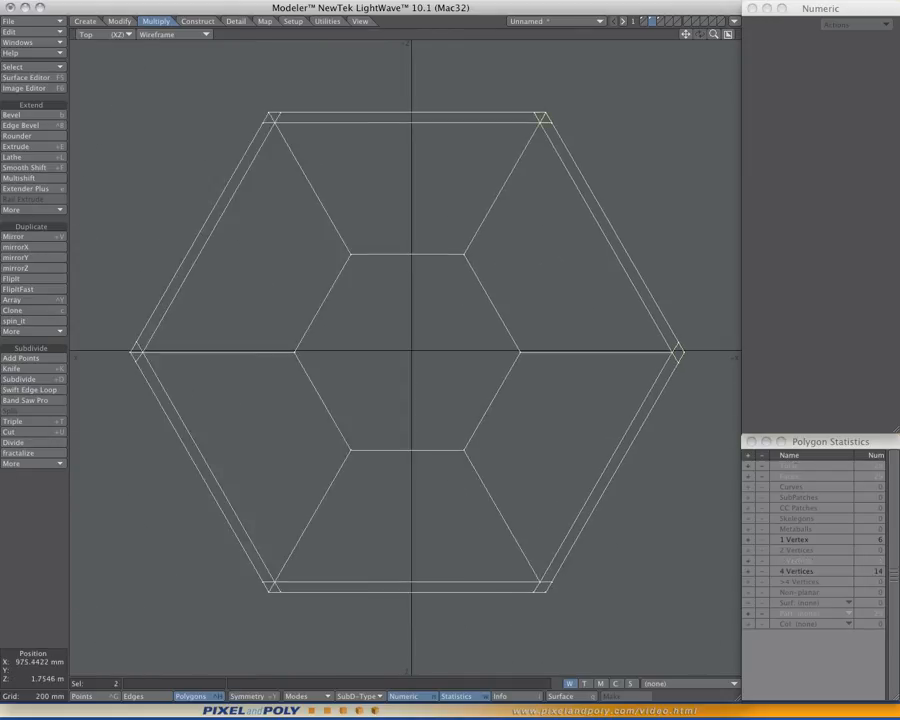
# - Merge the two small triangles at the ring's upper-left corner into one quad and clear the selection
pyautogui.press('/')
pyautogui.click(270, 118)
pyautogui.hotkey('shift', 'z')
pyautogui.press('/')
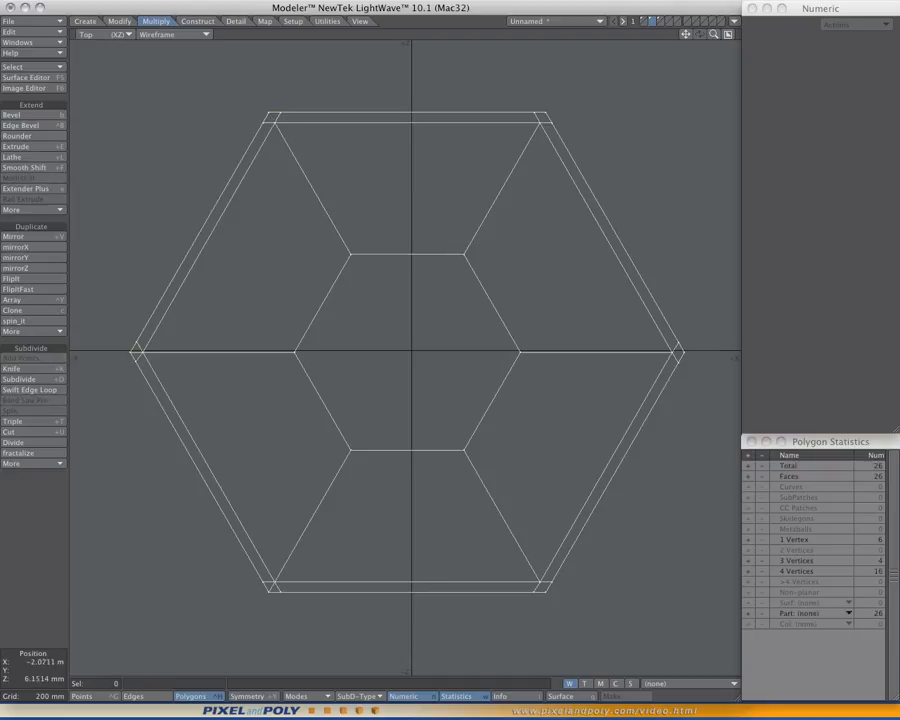
# - Merge the triangle pairs at the ring's leftmost and lower-left corners into single quads
pyautogui.click(136, 352)
pyautogui.hotkey('shift', 'z')
pyautogui.press('/')
pyautogui.click(270, 587)
# - In point selection mode, select the points that belong to only one polygon to check them, and clear the selection
pyautogui.click(90, 696)
pyautogui.scroll(-3, 526, 478)
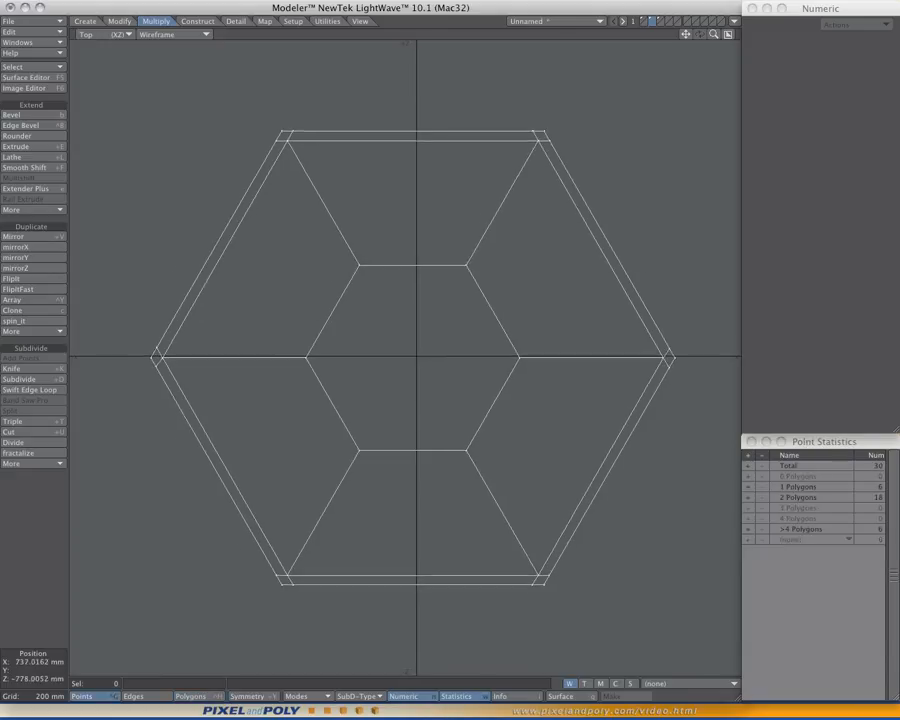
pyautogui.scroll(3, 535, 603)
pyautogui.press('a')
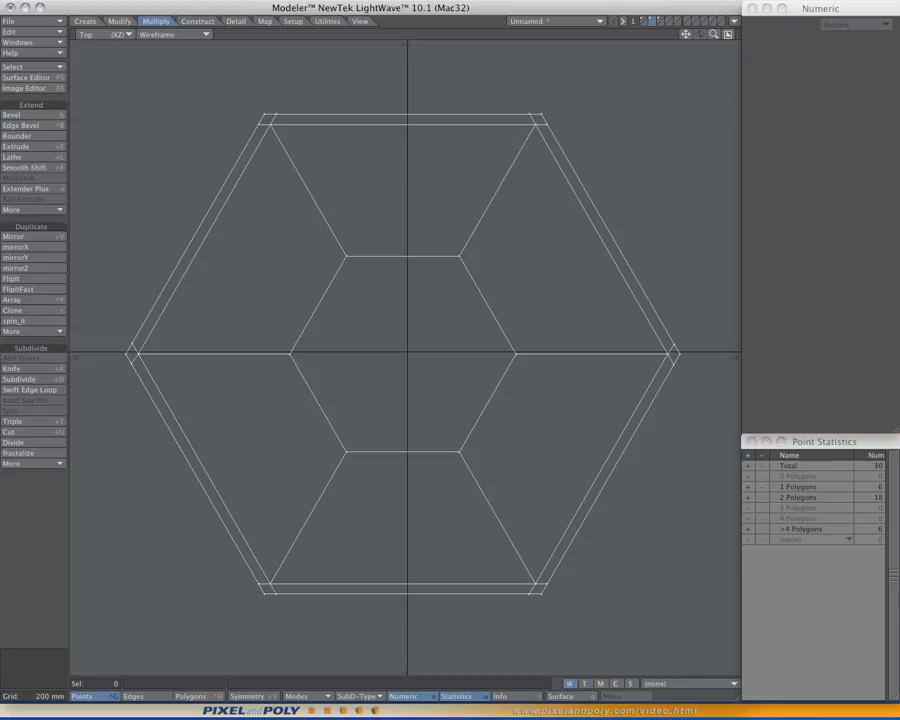
pyautogui.click(748, 487)
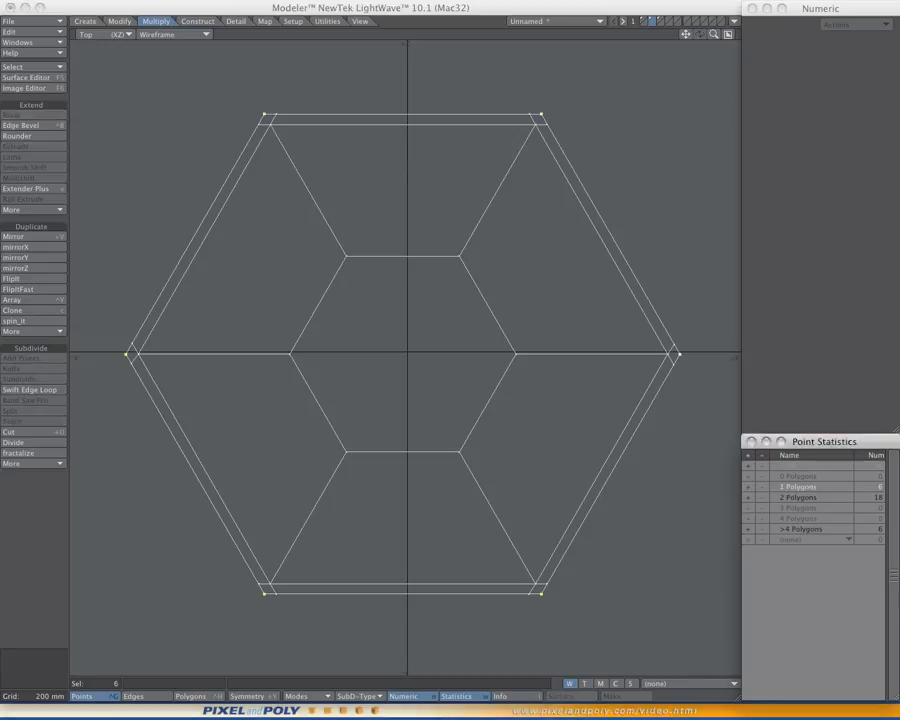
pyautogui.press('/')
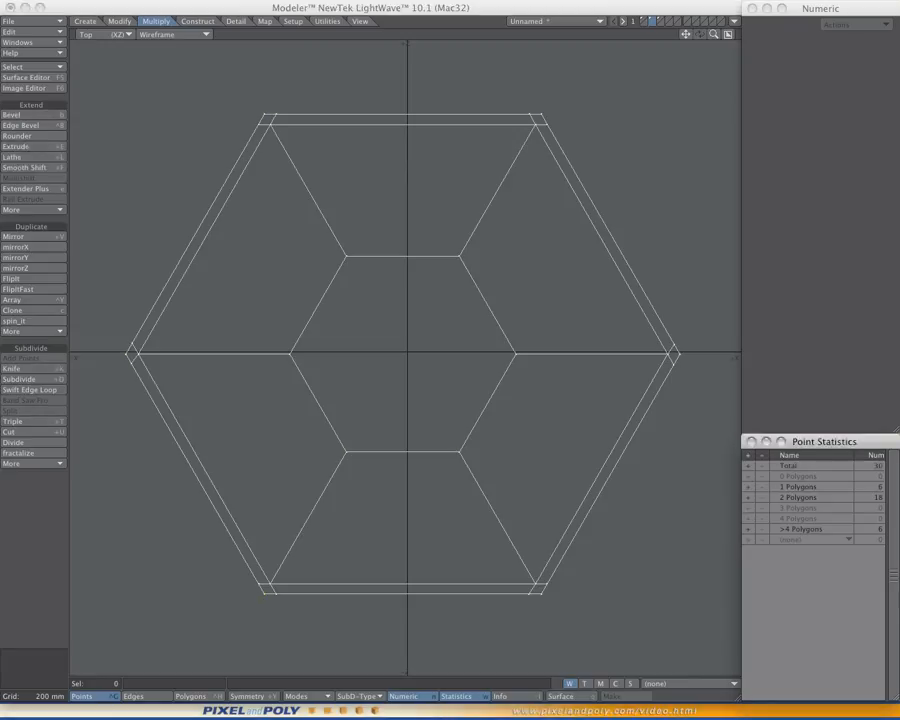
# - Select the points shared by exactly two polygons to check them, and clear the selection
pyautogui.click(748, 497)
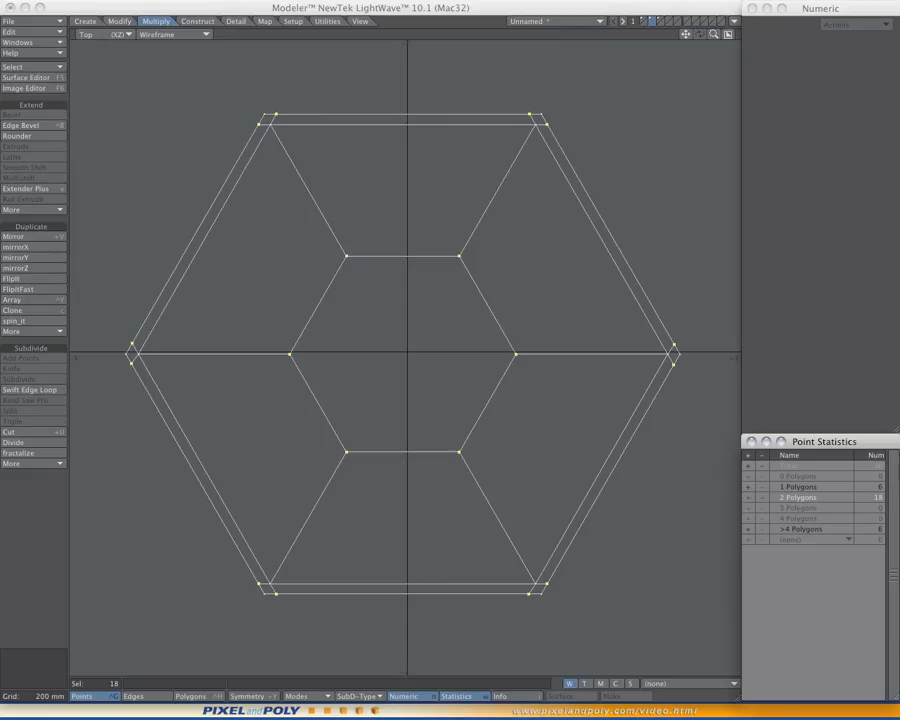
pyautogui.press('/')
pyautogui.scroll(-2, 500, 568)
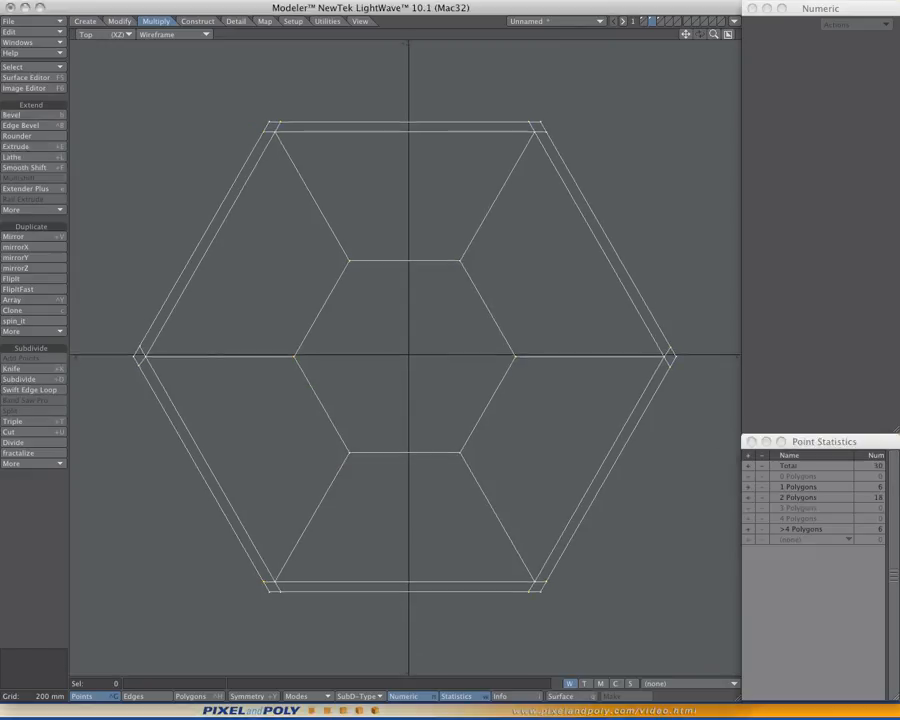
# - In polygon selection mode, select the one-vertex polygons to inspect where they lie on the ring, and clear the selection
pyautogui.press('space')
pyautogui.press('space')
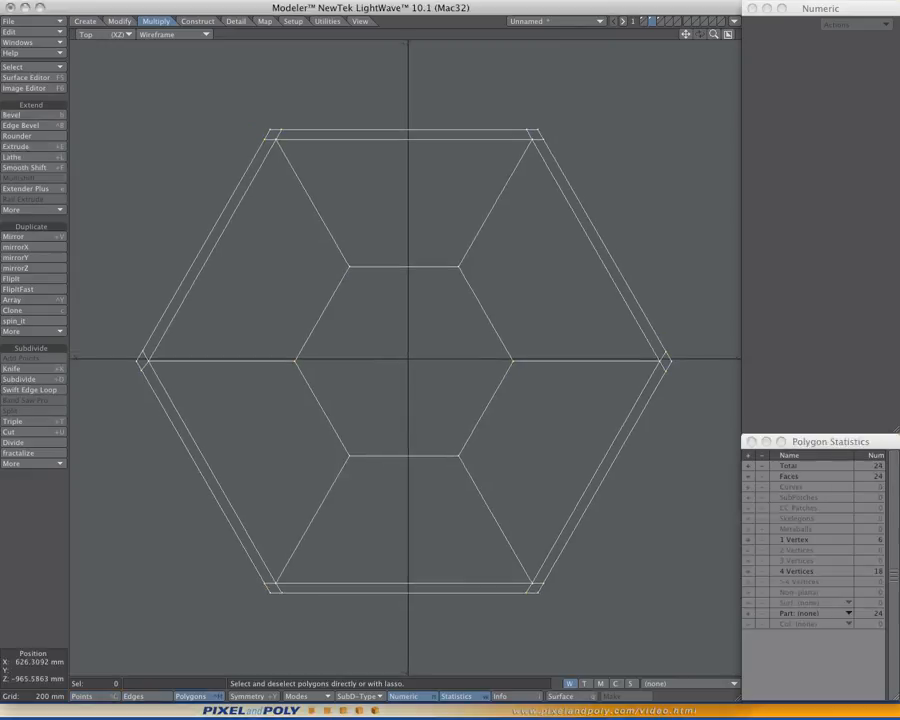
pyautogui.keyDown('alt'); pyautogui.moveTo(537, 454); pyautogui.dragTo(550, 481); pyautogui.keyUp('alt')
pyautogui.scroll(1, 538, 475)
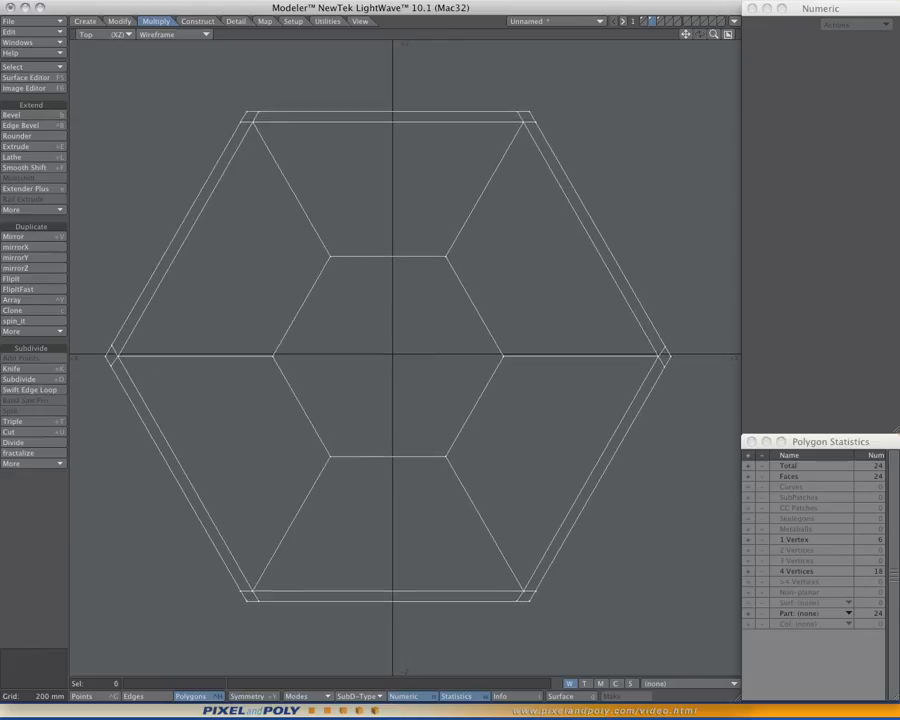
pyautogui.click(748, 540)
pyautogui.press('g')
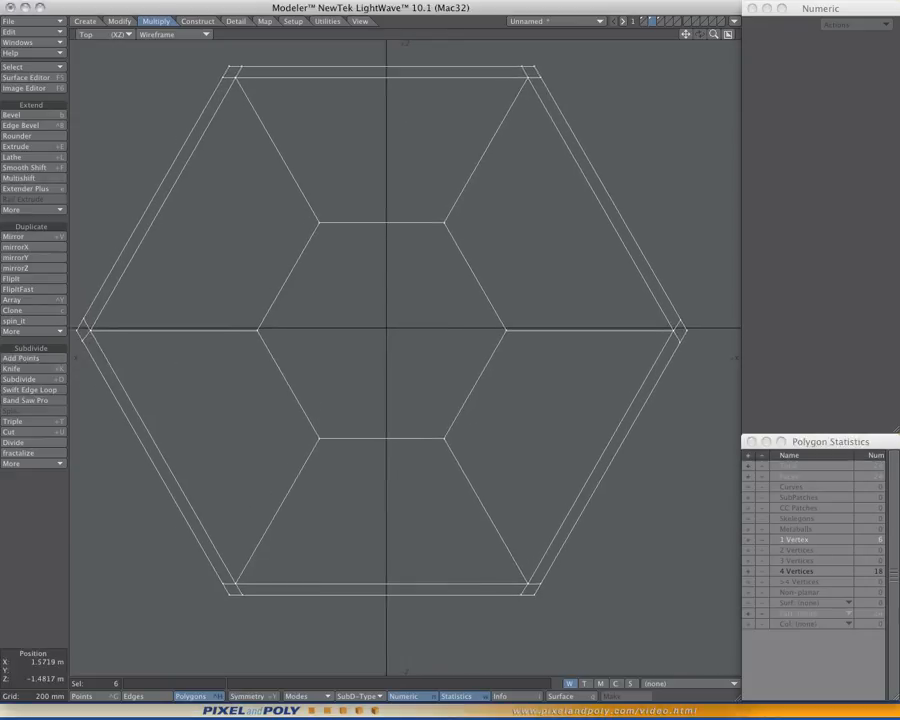
pyautogui.scroll(5, 548, 588)
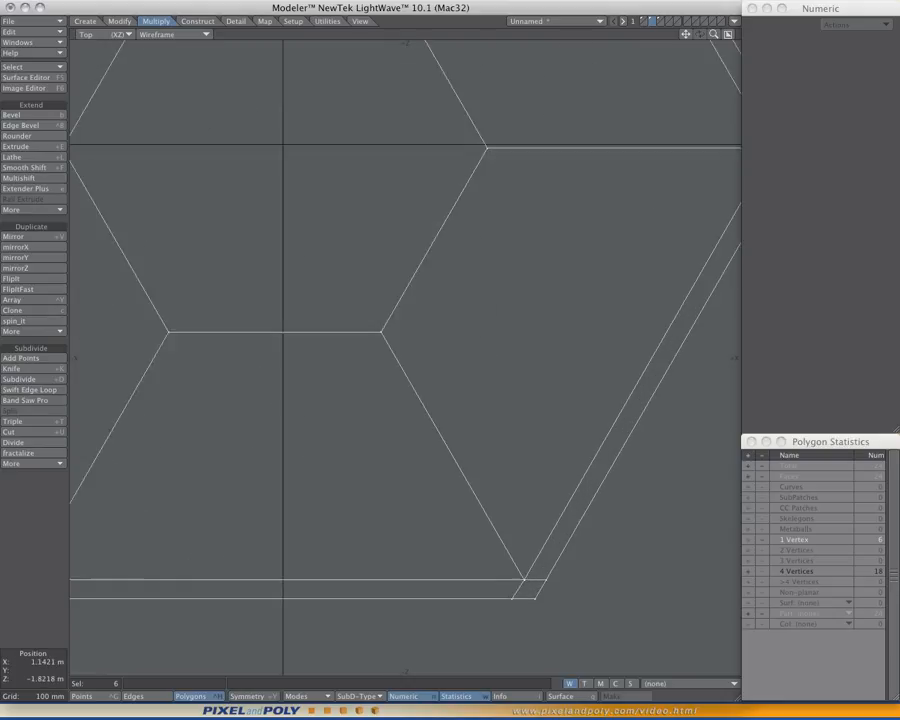
pyautogui.scroll(-4, 535, 600)
pyautogui.scroll(3, 500, 593)
pyautogui.scroll(-6, 536, 594)
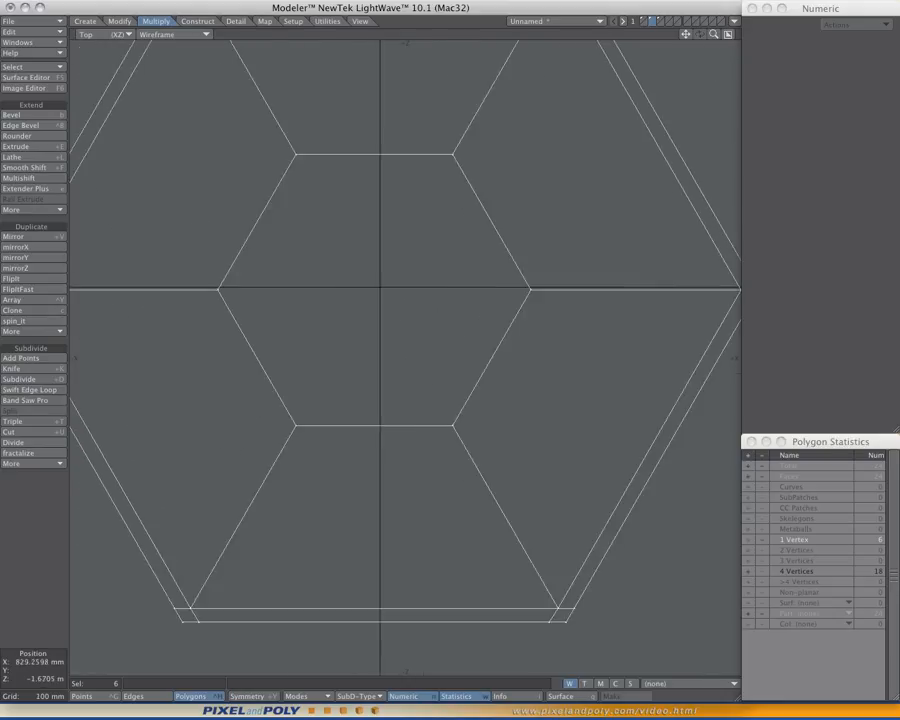
pyautogui.scroll(5, 545, 594)
pyautogui.press('/')
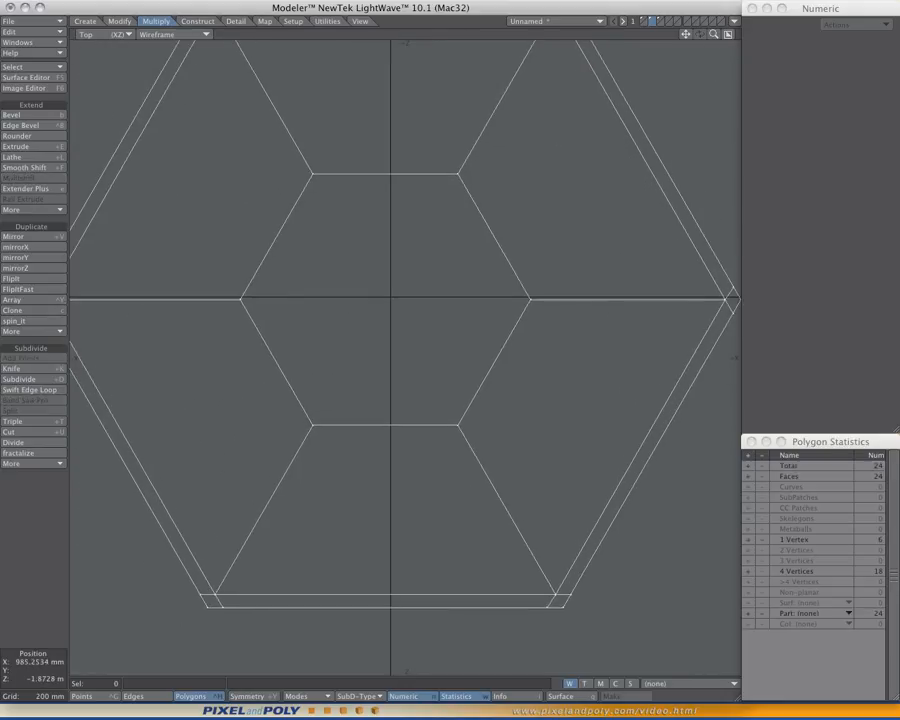
pyautogui.keyDown('alt'); pyautogui.moveTo(534, 622); pyautogui.dragTo(532, 620); pyautogui.keyUp('alt')
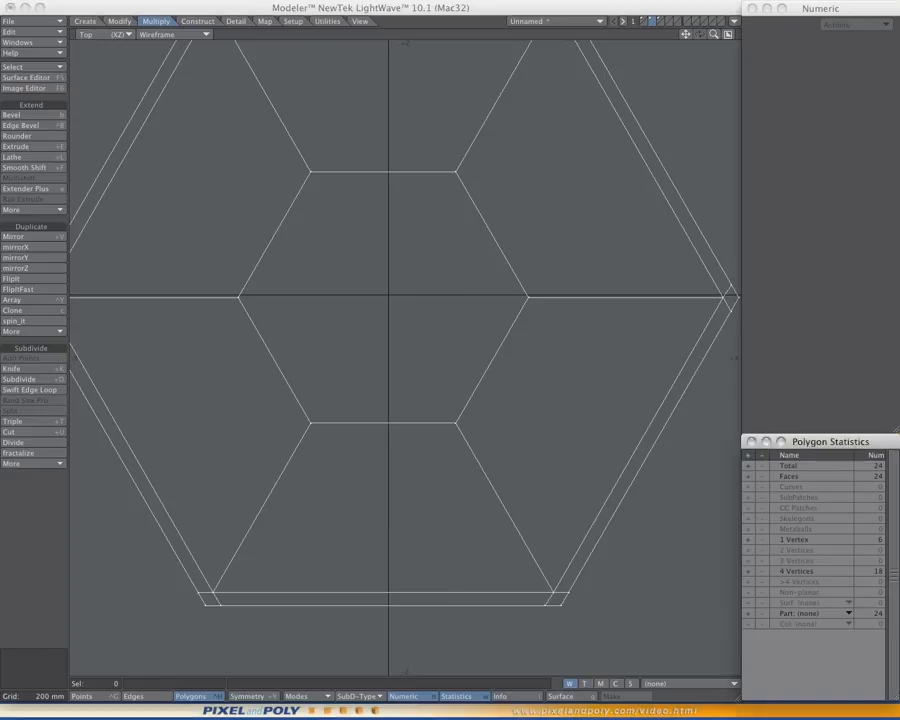
# - Select all one-vertex polygons through the polygon statistics and delete them
pyautogui.click(748, 540)
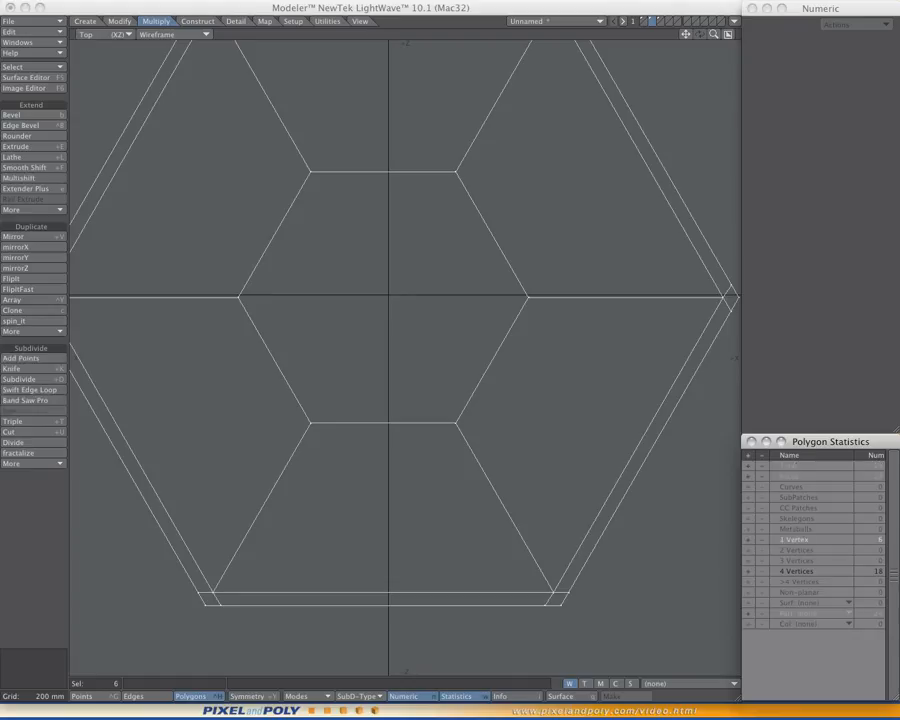
pyautogui.scroll(-1, 580, 440)
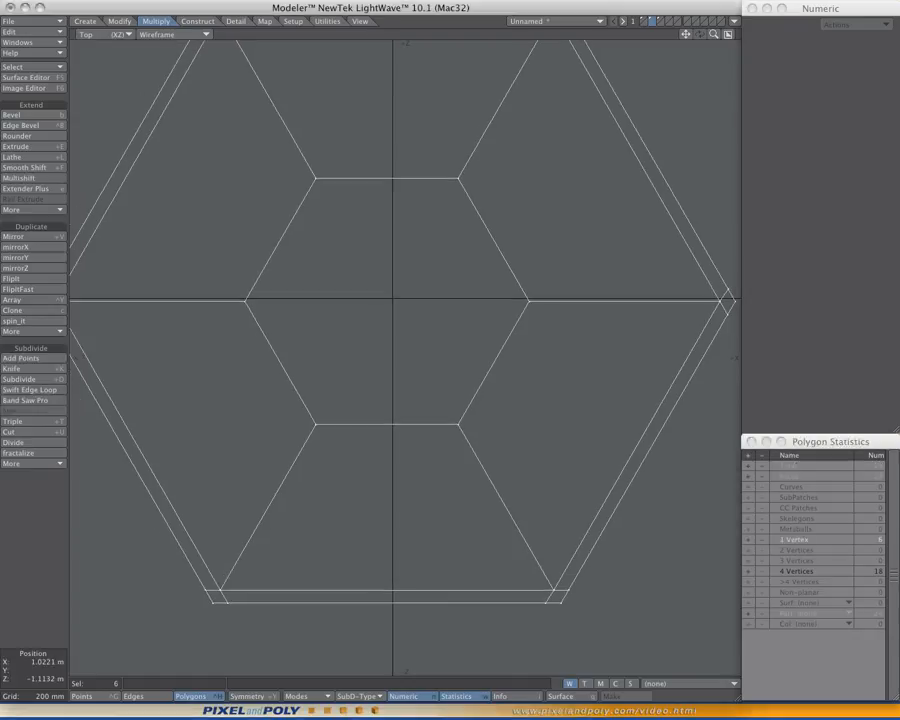
pyautogui.press('Delete')
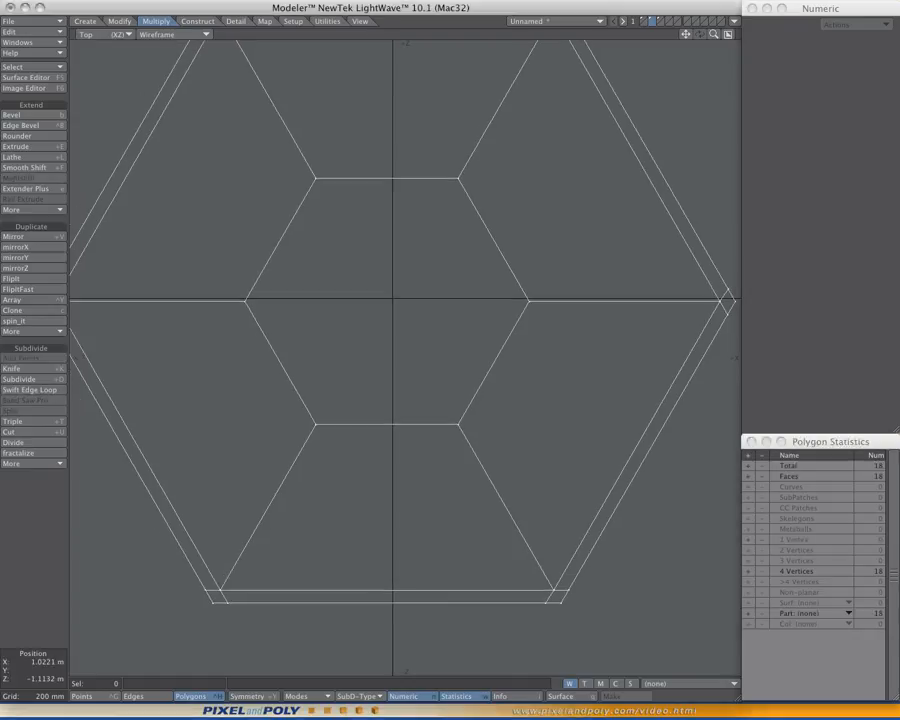
pyautogui.scroll(-2, 577, 490)
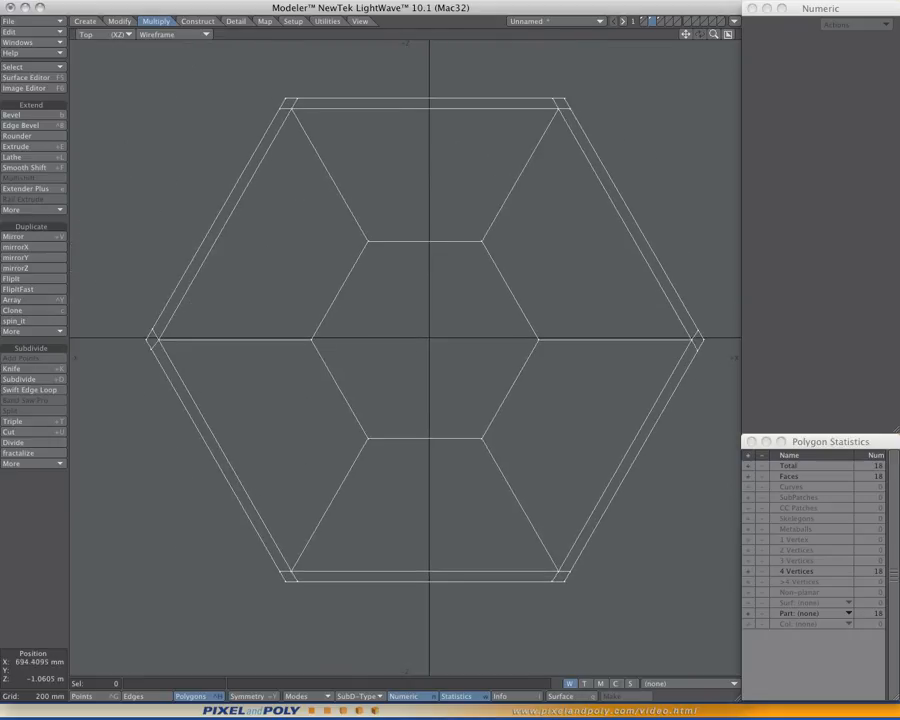
pyautogui.keyDown('alt'); pyautogui.moveTo(568, 550); pyautogui.dragTo(564, 552); pyautogui.keyUp('alt')
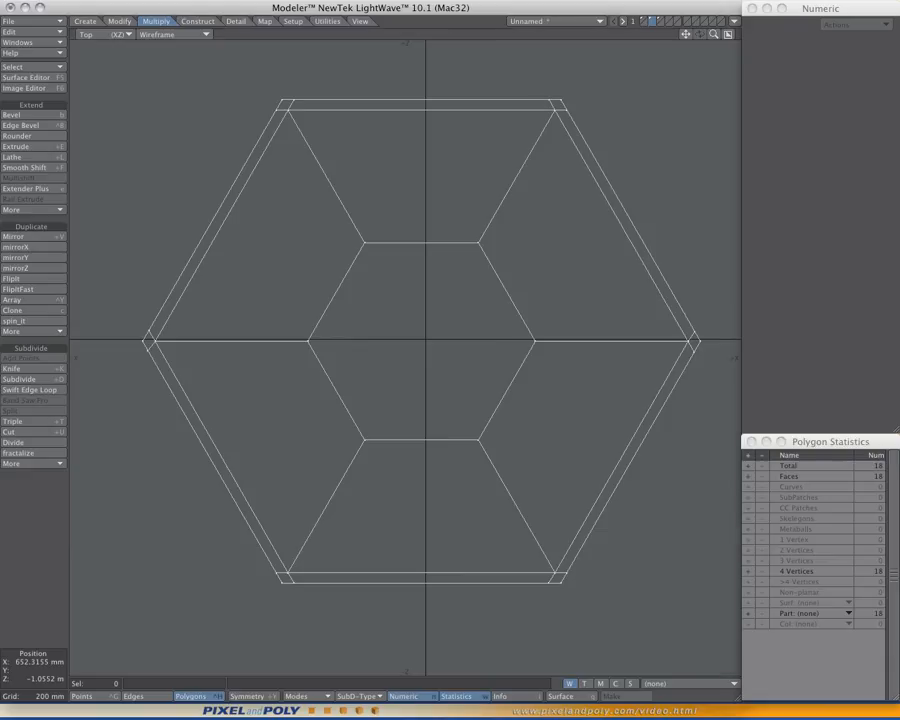
# - From two adjacent large quads, cut a single BandSaw Pro loop around the ring near the inner hole at 91.5%, and clear the selection
pyautogui.press('0')
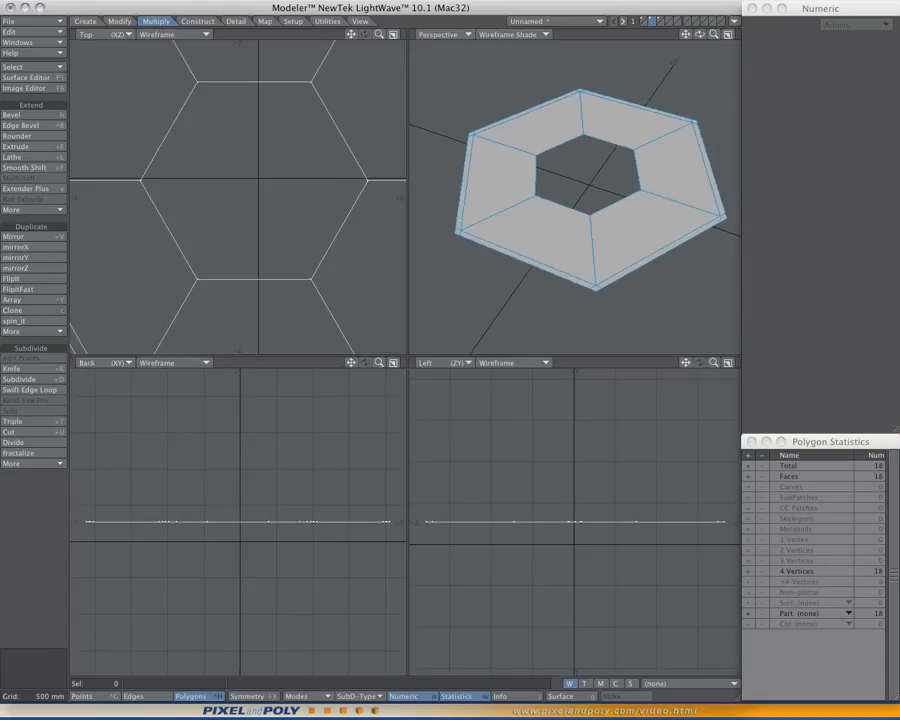
pyautogui.scroll(2, 575, 197)
pyautogui.keyDown('alt'); pyautogui.moveTo(575, 200); pyautogui.dragTo(538, 226); pyautogui.keyUp('alt')
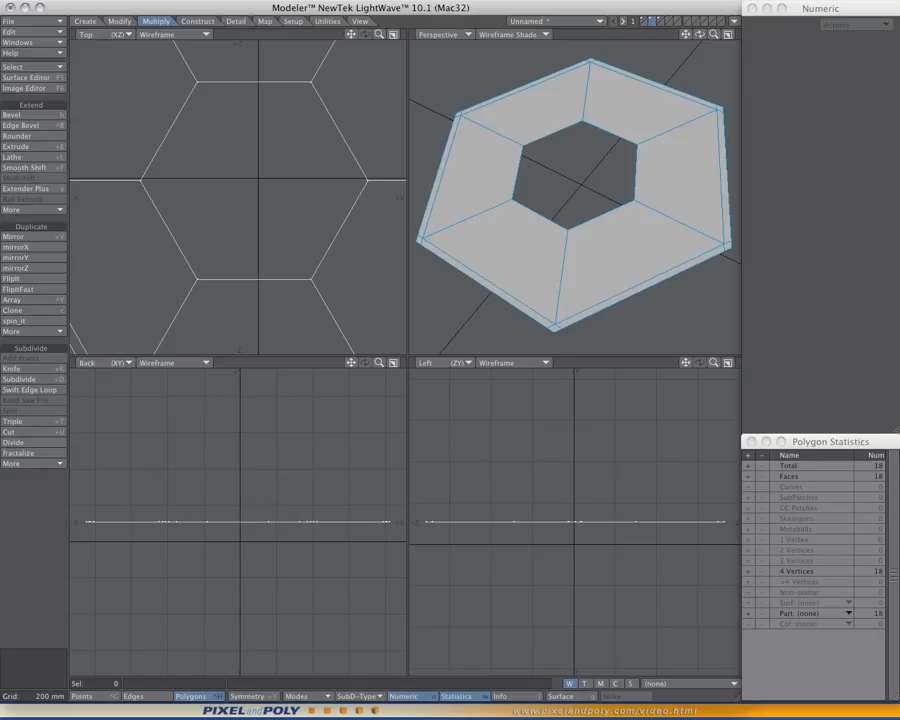
pyautogui.keyDown('alt'); pyautogui.moveTo(538, 226); pyautogui.dragTo(538, 242); pyautogui.keyUp('alt')
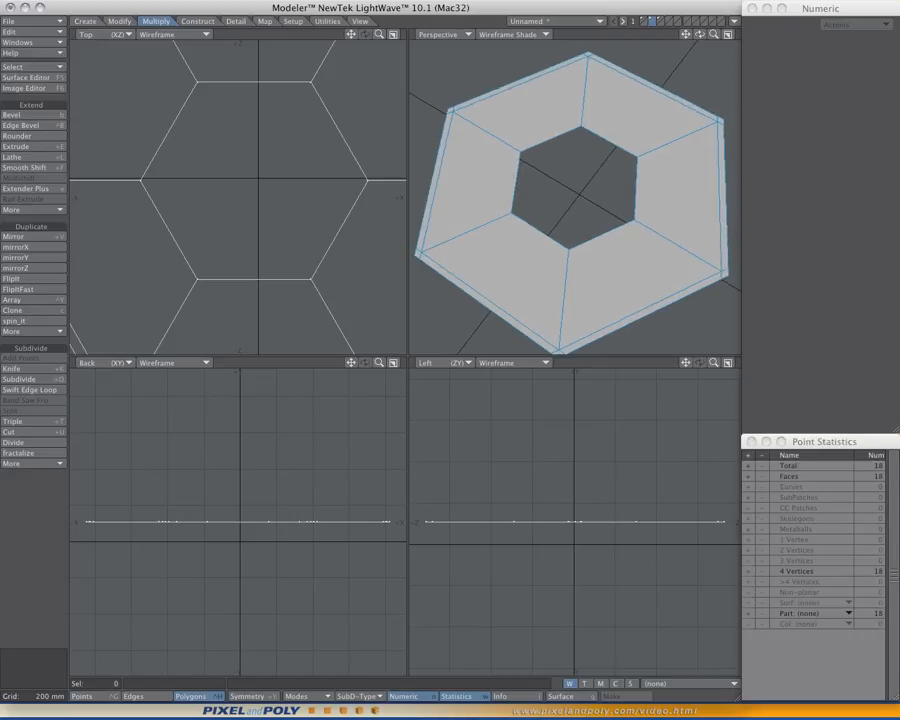
pyautogui.moveTo(482, 184); pyautogui.dragTo(508, 262)
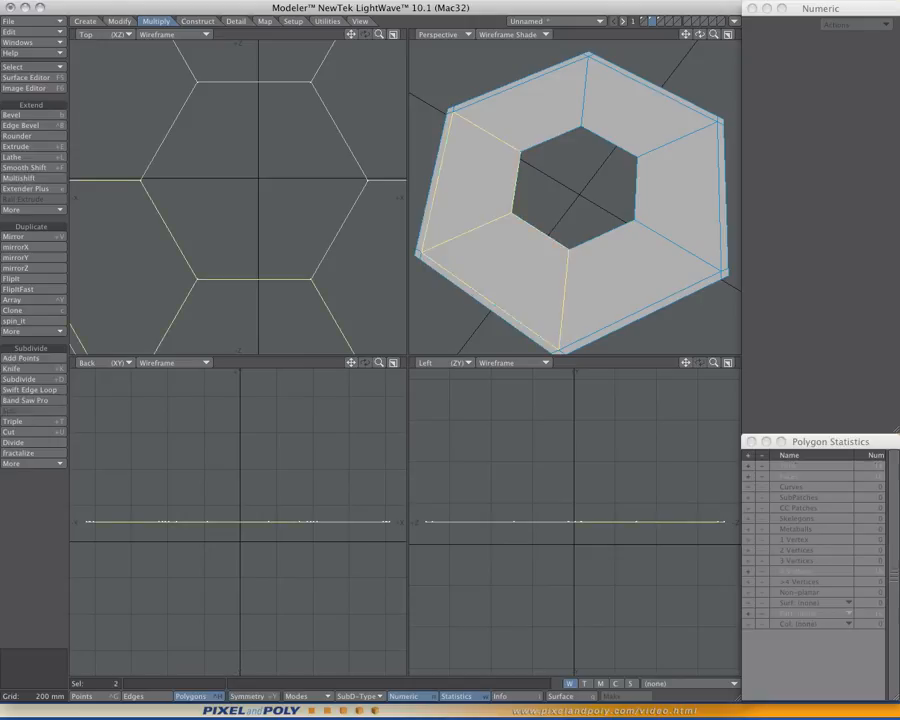
pyautogui.keyDown('ctrl'); pyautogui.keyDown('shift'); pyautogui.click(562, 207); pyautogui.keyUp('shift'); pyautogui.keyUp('ctrl')
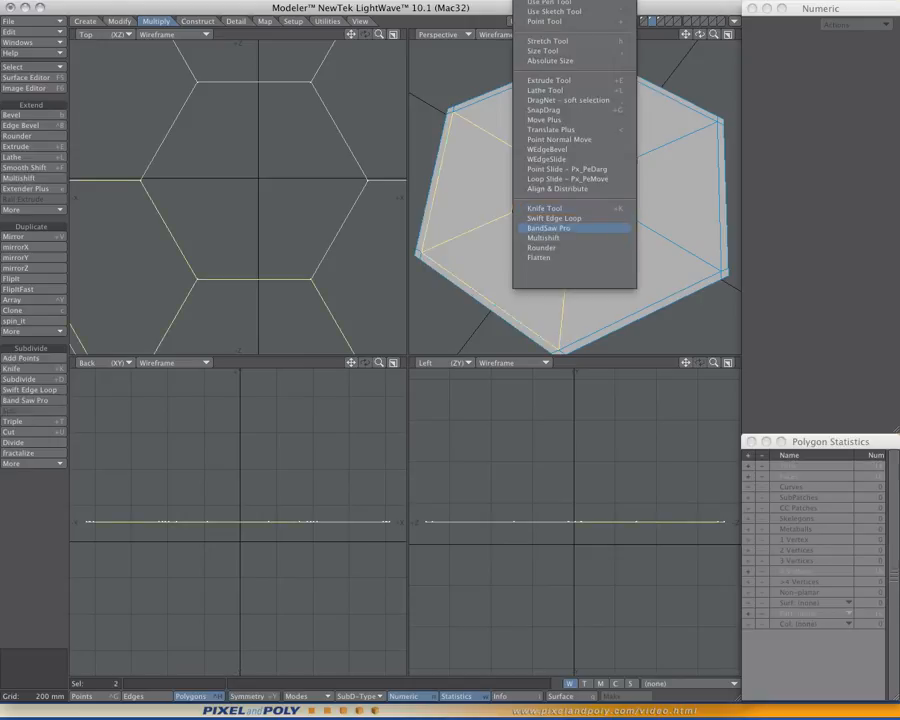
pyautogui.click(550, 228)
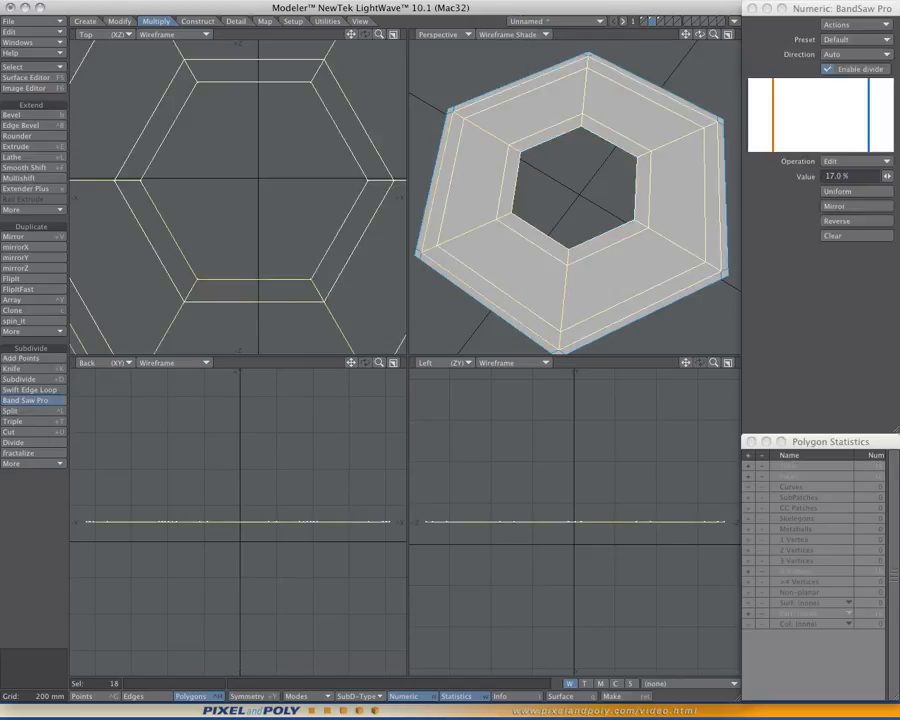
pyautogui.click(834, 236)
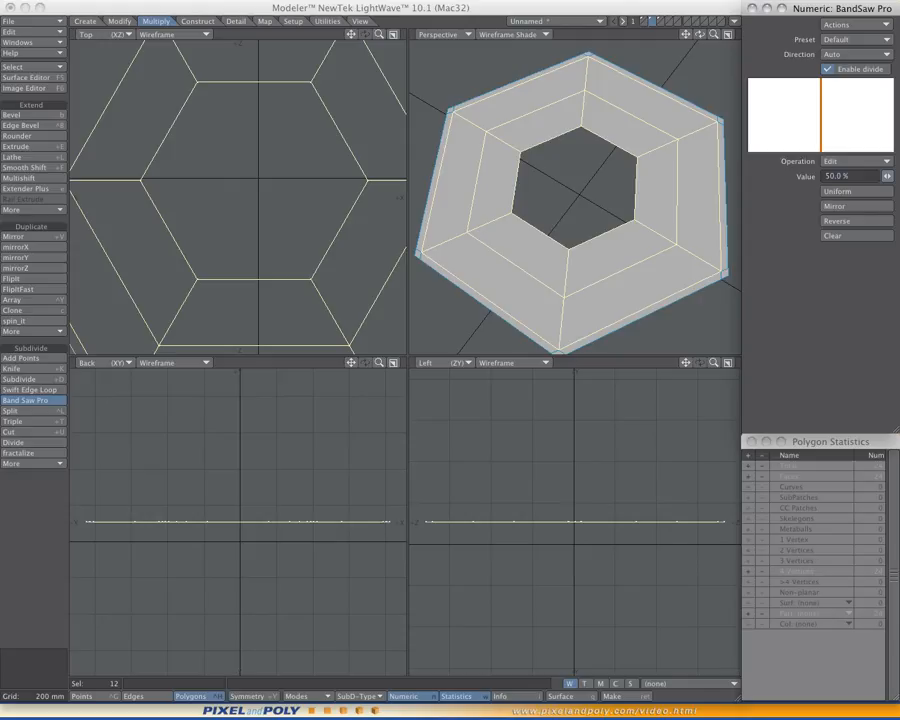
pyautogui.moveTo(887, 176); pyautogui.dragTo(899, 176)
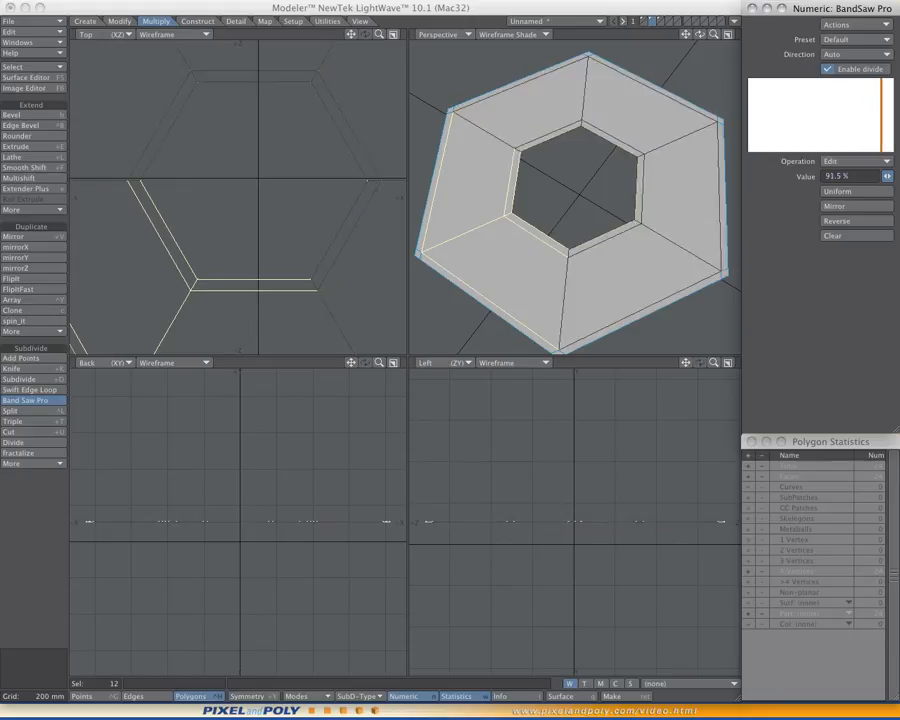
pyautogui.press('space')
pyautogui.press('/')
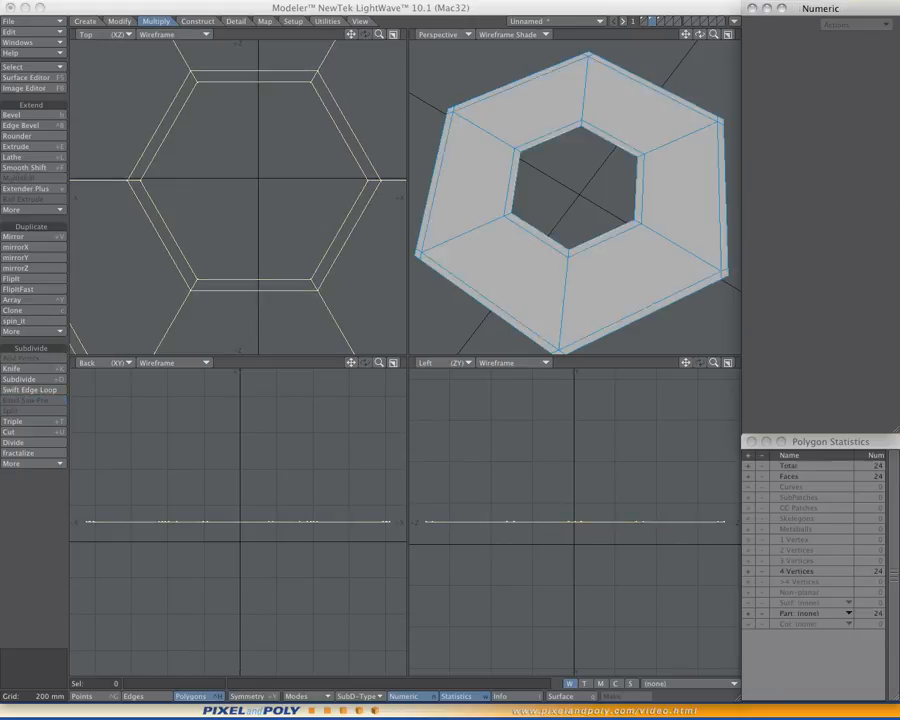
# - Preview the ring as subpatches in an enlarged perspective view, and return to polygon faces and the four-view layout
pyautogui.scroll(-2, 574, 197)
pyautogui.moveTo(574, 197)
pyautogui.keyDown('alt'); pyautogui.mouseDown()
pyautogui.moveTo(620, 190)
pyautogui.moveTo(578, 192)
pyautogui.moveTo(586, 194)
pyautogui.mouseUp(); pyautogui.keyUp('alt')
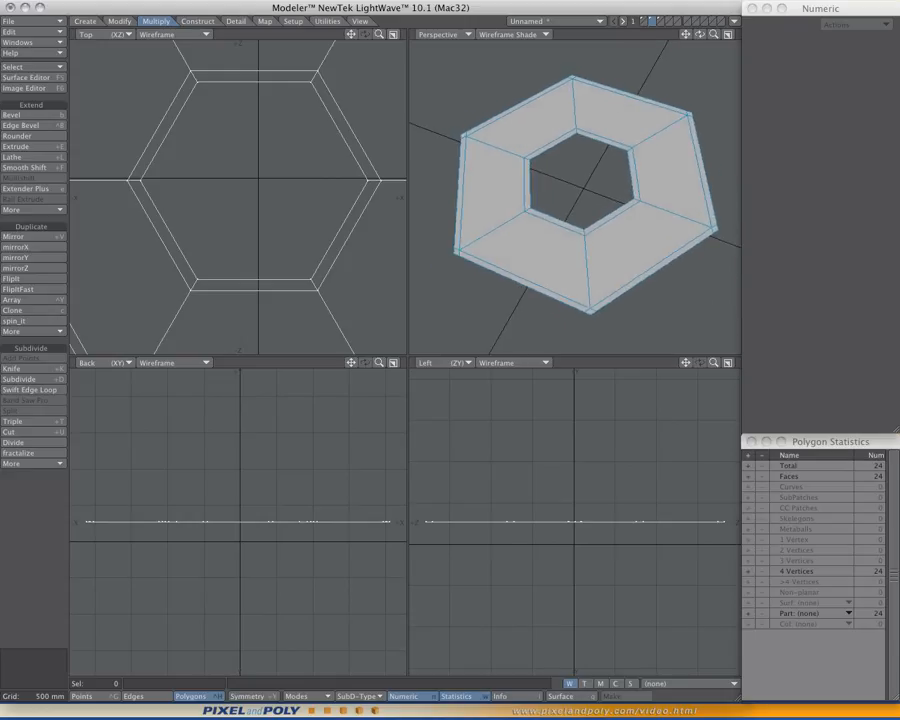
pyautogui.press('0')
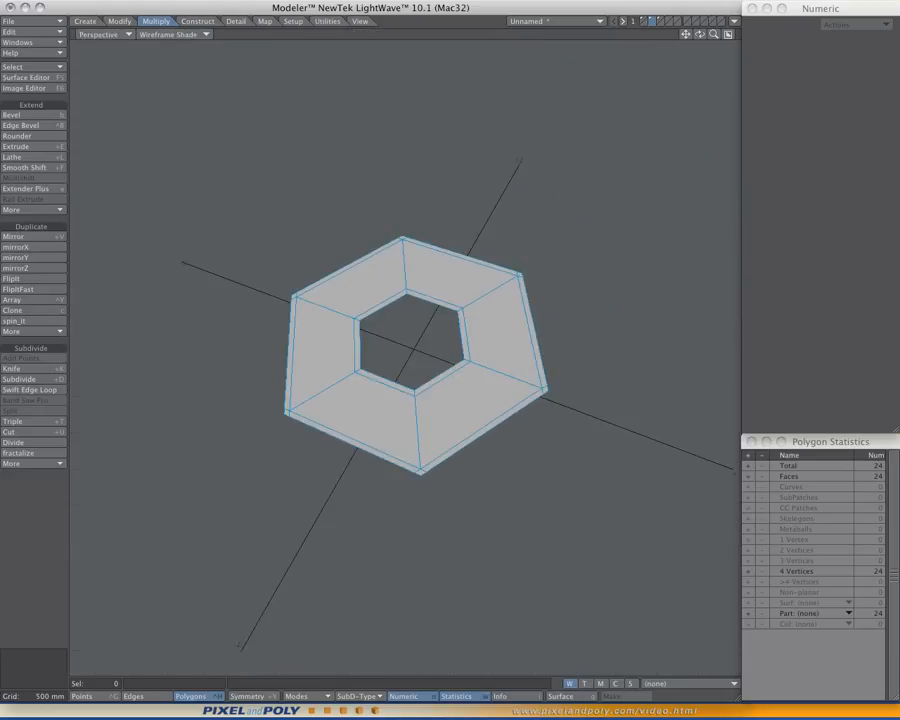
pyautogui.press('.')
pyautogui.press('.')
pyautogui.moveTo(586, 194)
pyautogui.keyDown('alt'); pyautogui.mouseDown()
pyautogui.moveTo(626, 190)
pyautogui.moveTo(590, 204)
pyautogui.moveTo(596, 208)
pyautogui.mouseUp(); pyautogui.keyUp('alt')
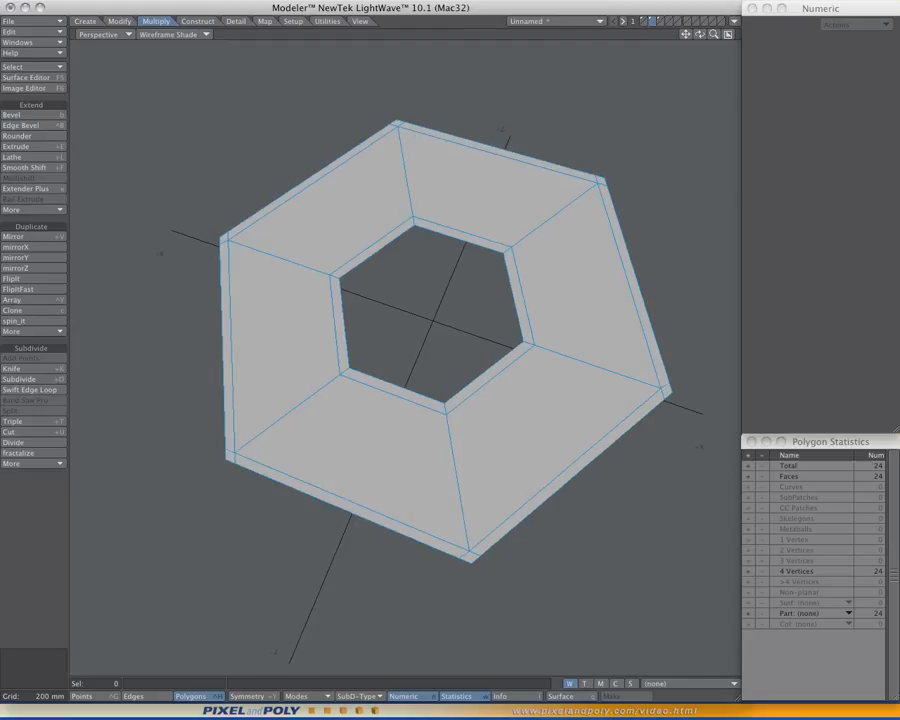
pyautogui.press('Tab')
pyautogui.moveTo(405, 358)
pyautogui.keyDown('alt'); pyautogui.mouseDown()
pyautogui.moveTo(420, 372)
pyautogui.moveTo(416, 366)
pyautogui.mouseUp(); pyautogui.keyUp('alt')
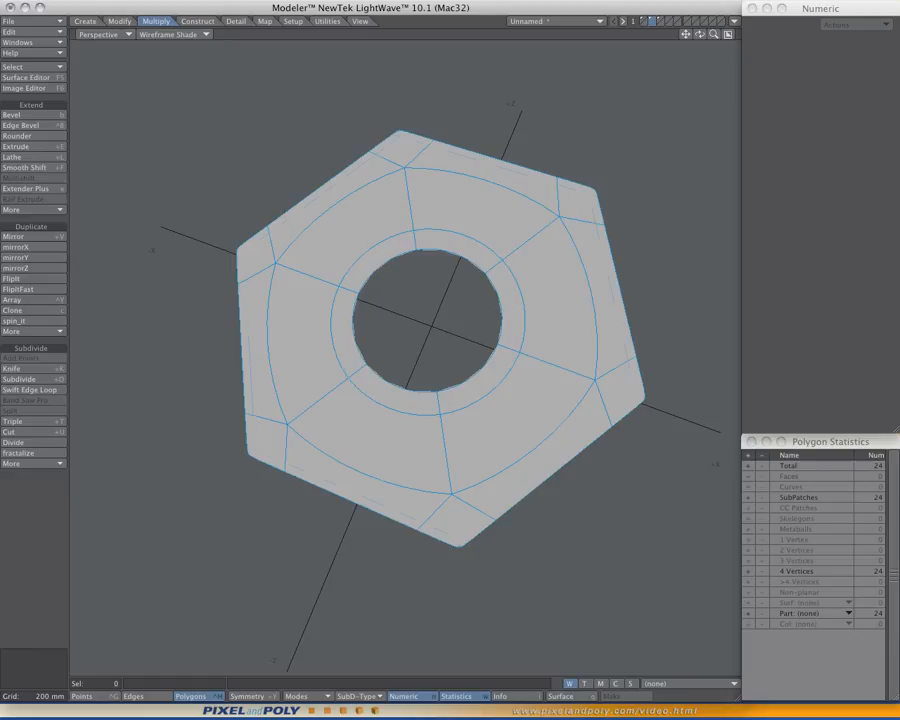
pyautogui.press('Tab')
pyautogui.press('0')
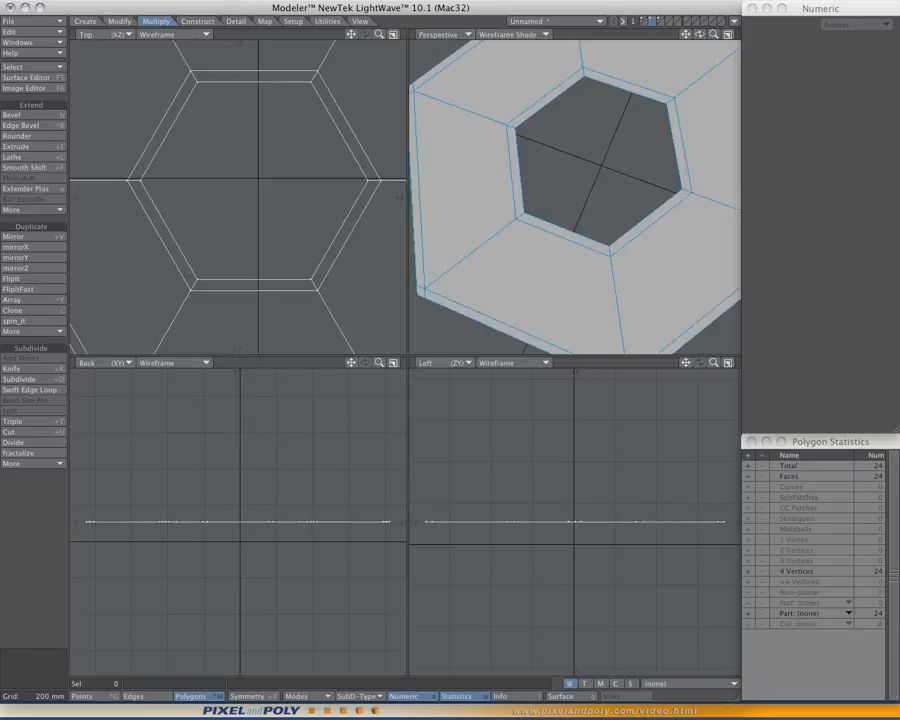
# - Extrude the flat hexagonal ring about -215 mm along Y with one side segment
pyautogui.keyDown('ctrl'); pyautogui.keyDown('shift'); pyautogui.click(480, 282); pyautogui.keyUp('shift'); pyautogui.keyUp('ctrl')
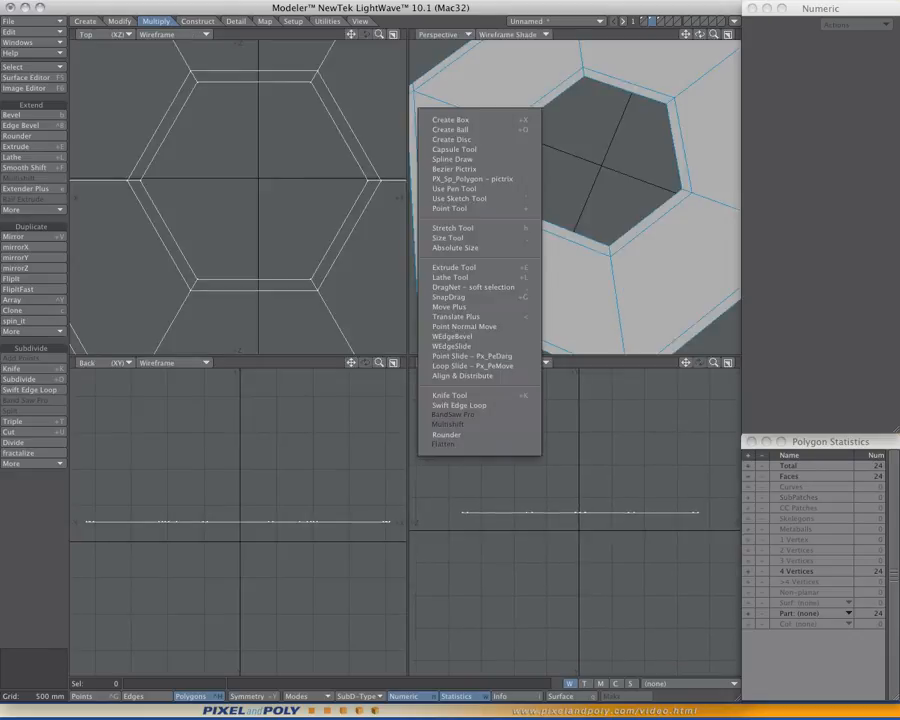
pyautogui.click(454, 267)
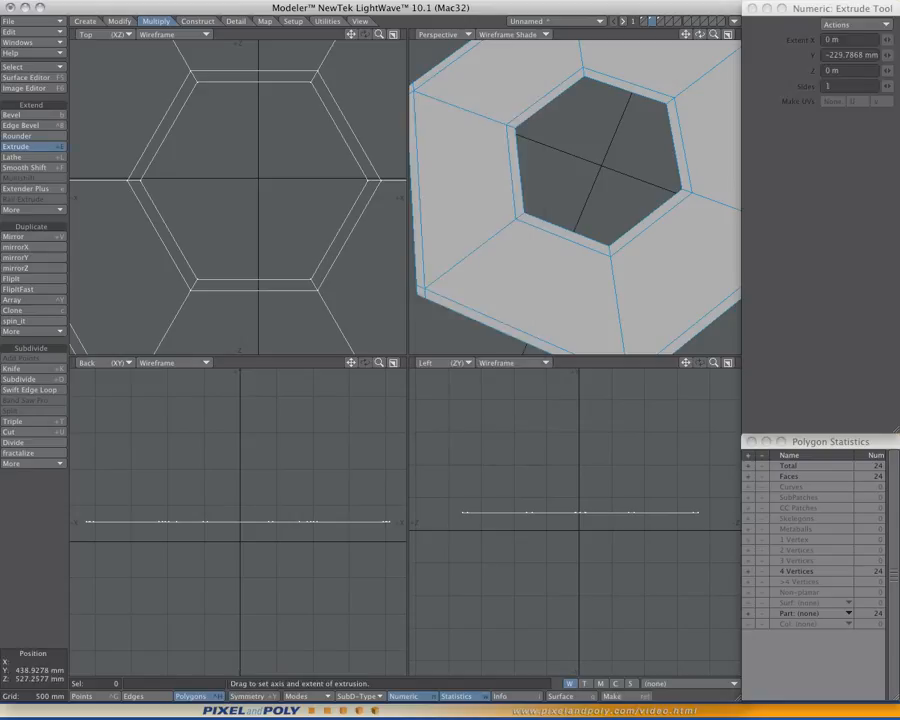
pyautogui.moveTo(568, 516); pyautogui.dragTo(568, 530)
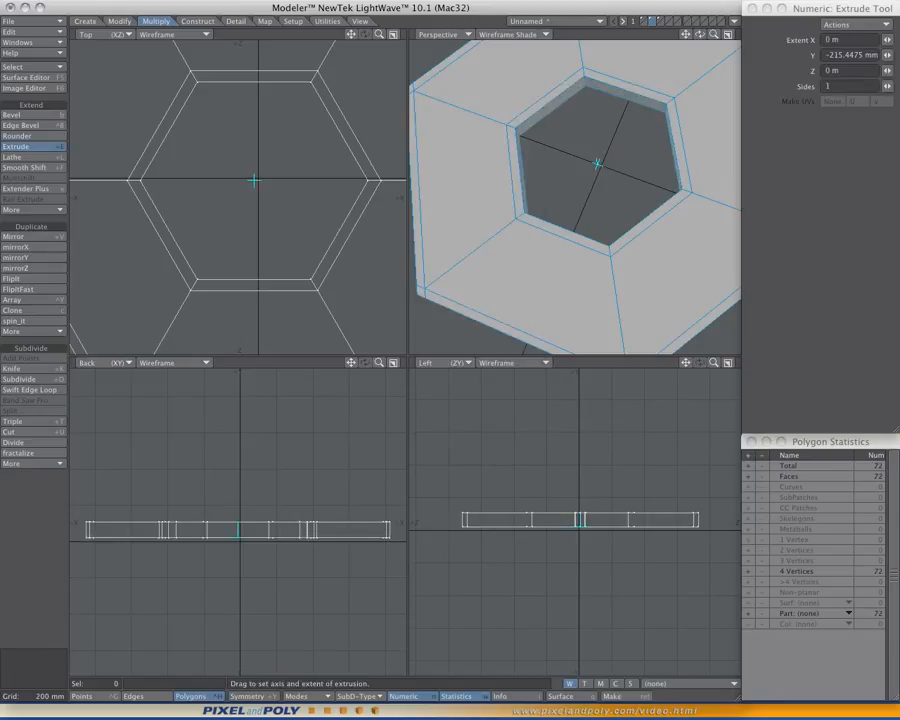
pyautogui.press('space')
# - From two adjacent outer side walls, cut BandSaw Pro loops around the ring at 74% and mirrored at 26%, and clear the selection
pyautogui.keyDown('alt'); pyautogui.moveTo(590, 200); pyautogui.dragTo(566, 158); pyautogui.keyUp('alt')
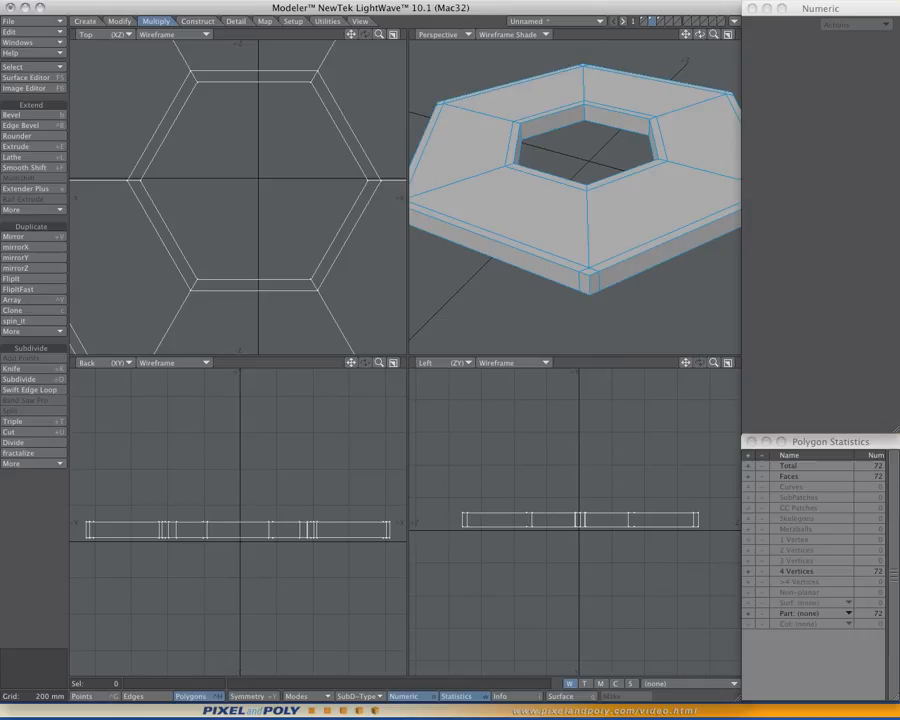
pyautogui.moveTo(594, 283); pyautogui.dragTo(608, 277)
pyautogui.keyDown('ctrl'); pyautogui.keyDown('shift'); pyautogui.click(520, 203); pyautogui.keyUp('shift'); pyautogui.keyUp('ctrl')
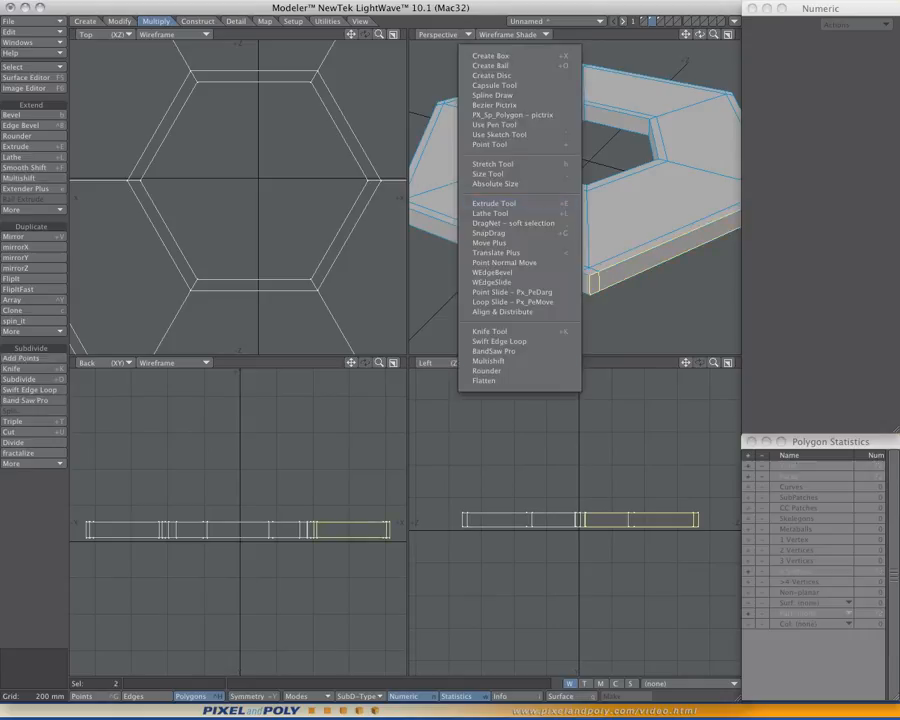
pyautogui.click(494, 351)
pyautogui.scroll(4, 600, 280)
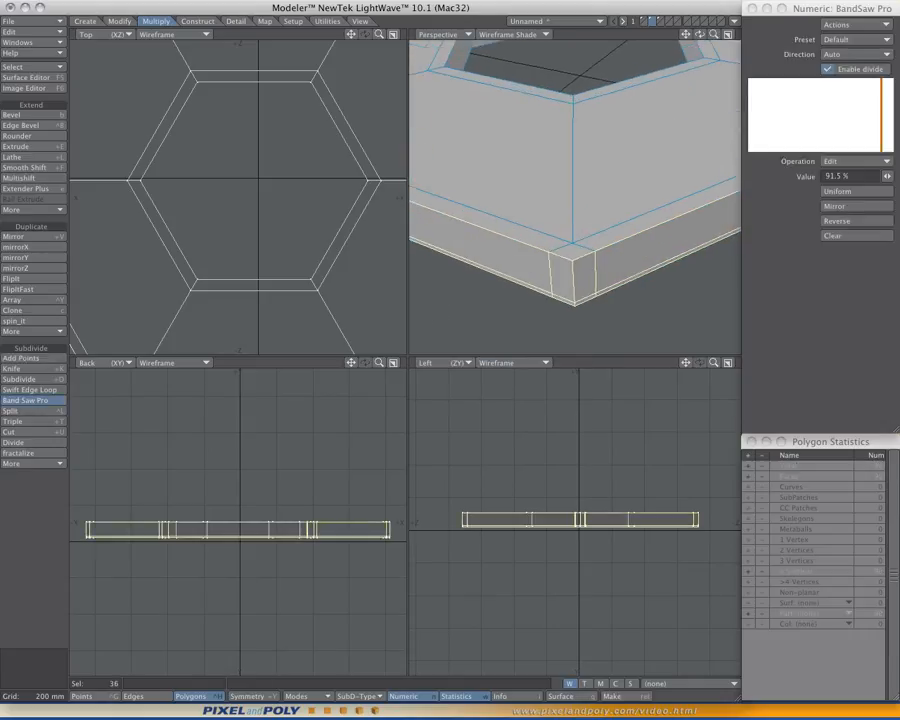
pyautogui.moveTo(887, 176); pyautogui.dragTo(852, 176)
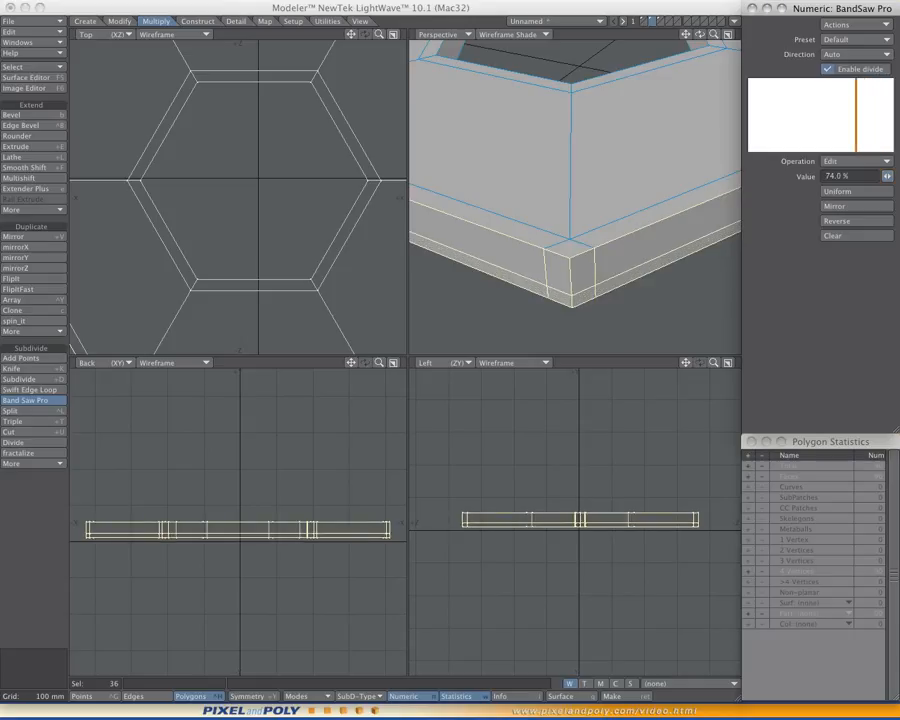
pyautogui.click(857, 206)
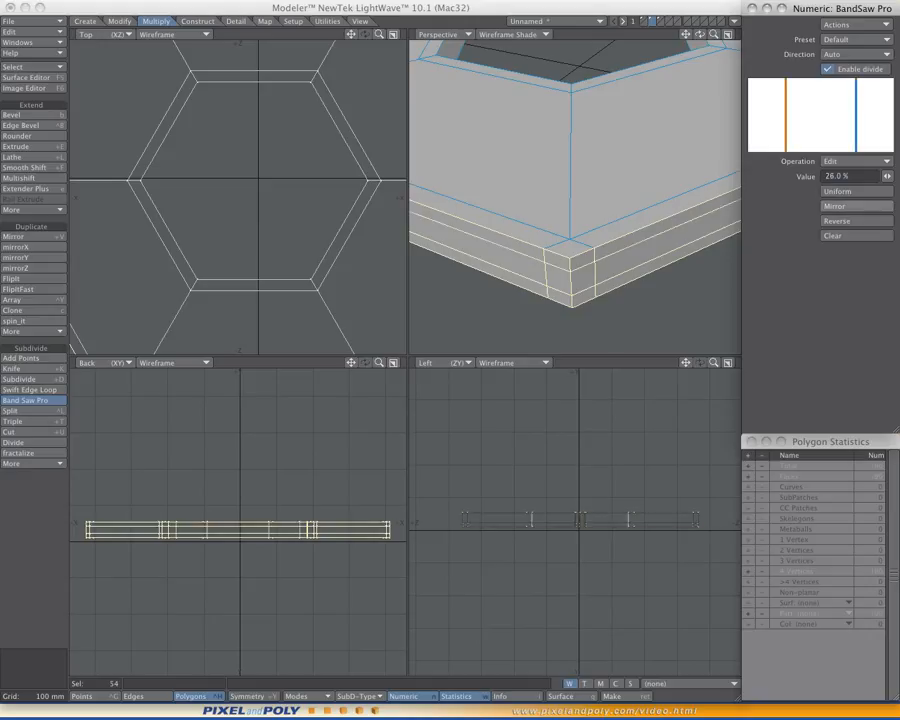
pyautogui.press('space')
pyautogui.press('/')
# - From two adjacent walls of the inner hole, cut the same mirrored pair of BandSaw Pro loops at 74% and 26%, and clear the selection
pyautogui.moveTo(600, 200)
pyautogui.keyDown('ctrl'); pyautogui.keyDown('alt'); pyautogui.mouseDown()
pyautogui.moveTo(550, 200)
pyautogui.moveTo(525, 250)
pyautogui.moveTo(600, 220)
pyautogui.mouseUp(); pyautogui.keyUp('alt'); pyautogui.keyUp('ctrl')
pyautogui.moveTo(515, 102); pyautogui.dragTo(620, 92)
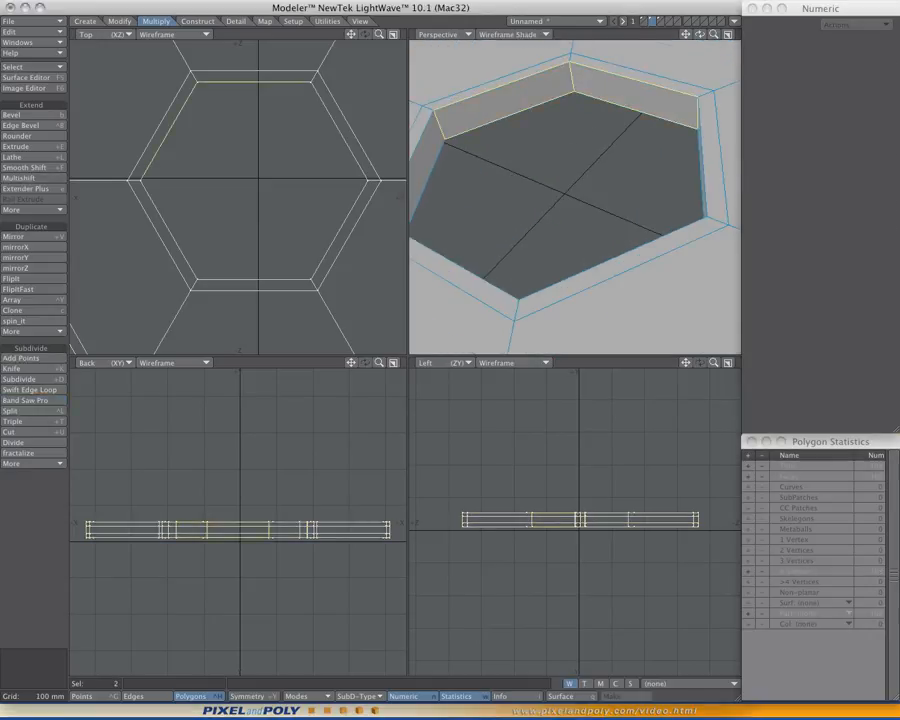
pyautogui.keyDown('ctrl'); pyautogui.keyDown('alt'); pyautogui.moveTo(620, 180); pyautogui.dragTo(600, 170); pyautogui.keyUp('alt'); pyautogui.keyUp('ctrl')
pyautogui.keyDown('ctrl'); pyautogui.keyDown('shift'); pyautogui.click(572, 170); pyautogui.keyUp('shift'); pyautogui.keyUp('ctrl')
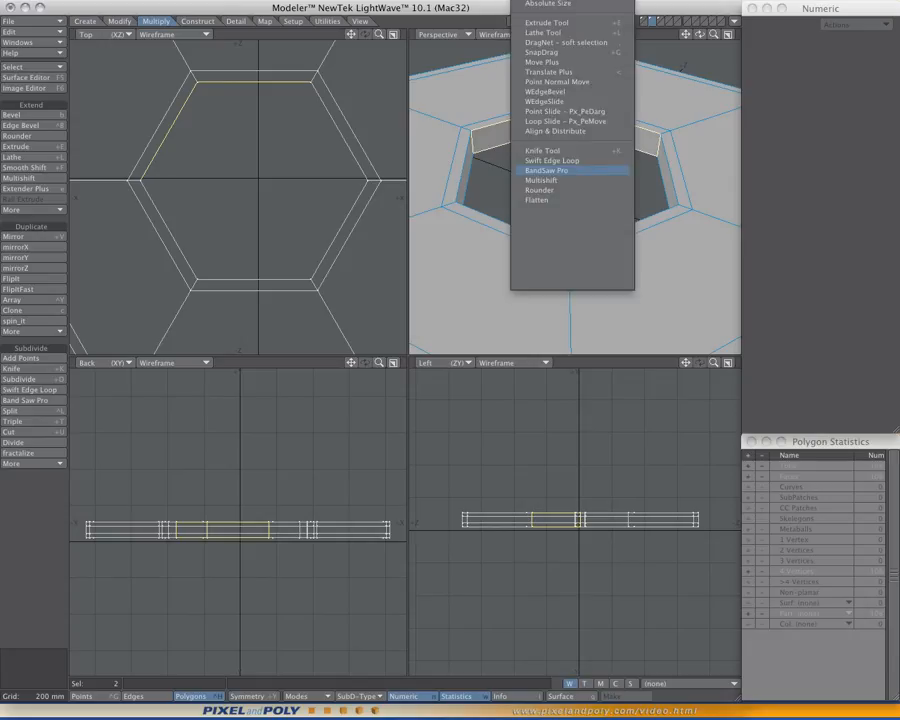
pyautogui.click(560, 170)
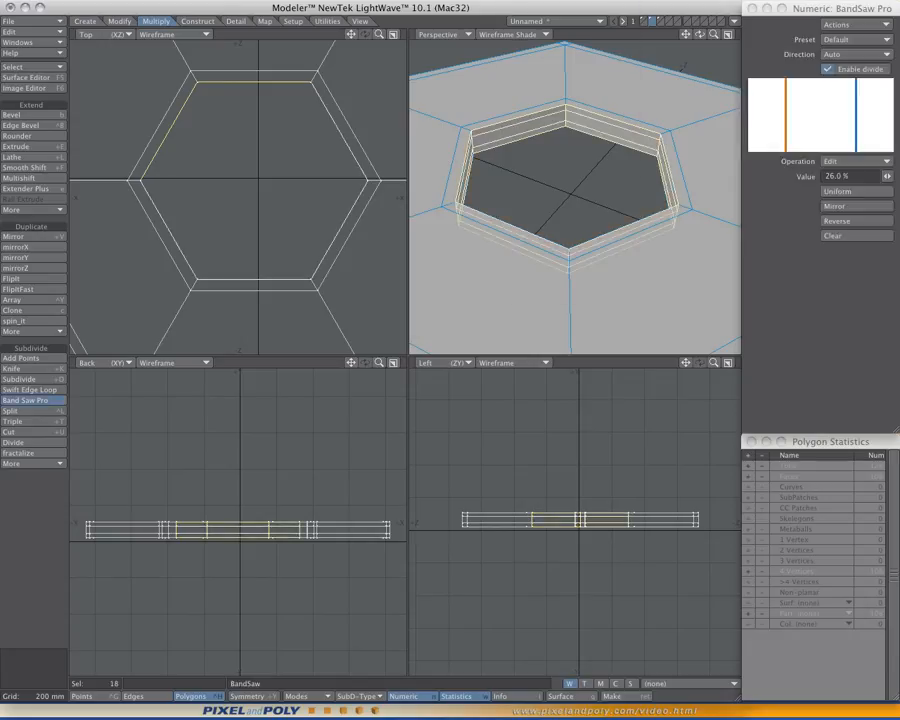
pyautogui.press('space')
pyautogui.press('/')
# - Inspect the extruded ring as subpatches in an enlarged perspective view, and return it to polygon faces
pyautogui.keyDown('ctrl'); pyautogui.keyDown('alt'); pyautogui.moveTo(620, 180); pyautogui.dragTo(560, 195); pyautogui.keyUp('alt'); pyautogui.keyUp('ctrl')
pyautogui.press('0')
pyautogui.keyDown('ctrl'); pyautogui.keyDown('alt'); pyautogui.moveTo(400, 360); pyautogui.dragTo(420, 356); pyautogui.keyUp('alt'); pyautogui.keyUp('ctrl')
pyautogui.press('Tab')
pyautogui.press('Tab')
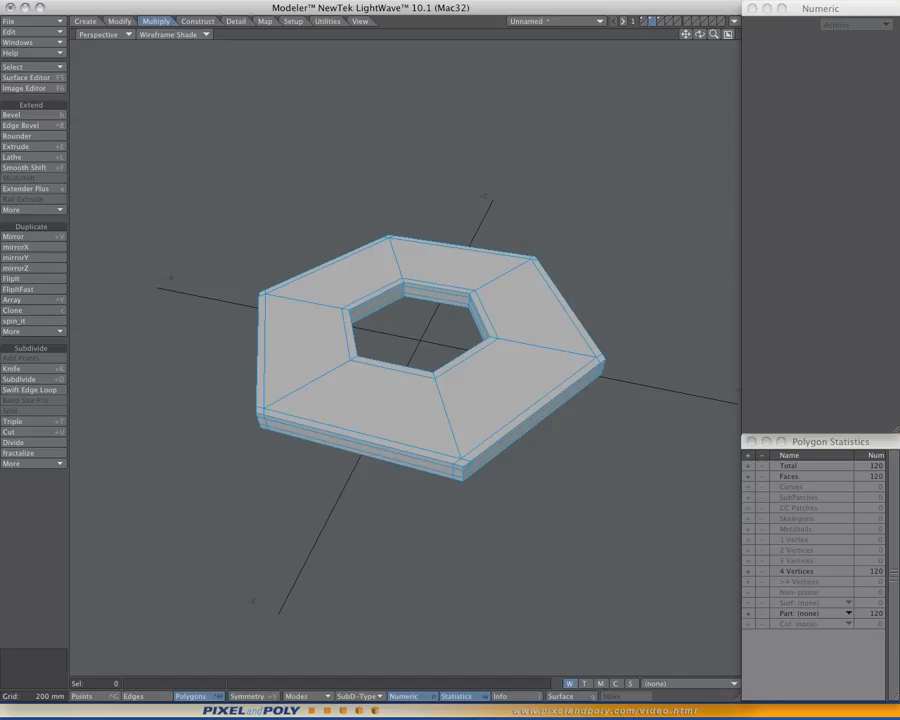
pyautogui.keyDown('alt'); pyautogui.moveTo(420, 356); pyautogui.dragTo(400, 370); pyautogui.keyUp('alt')
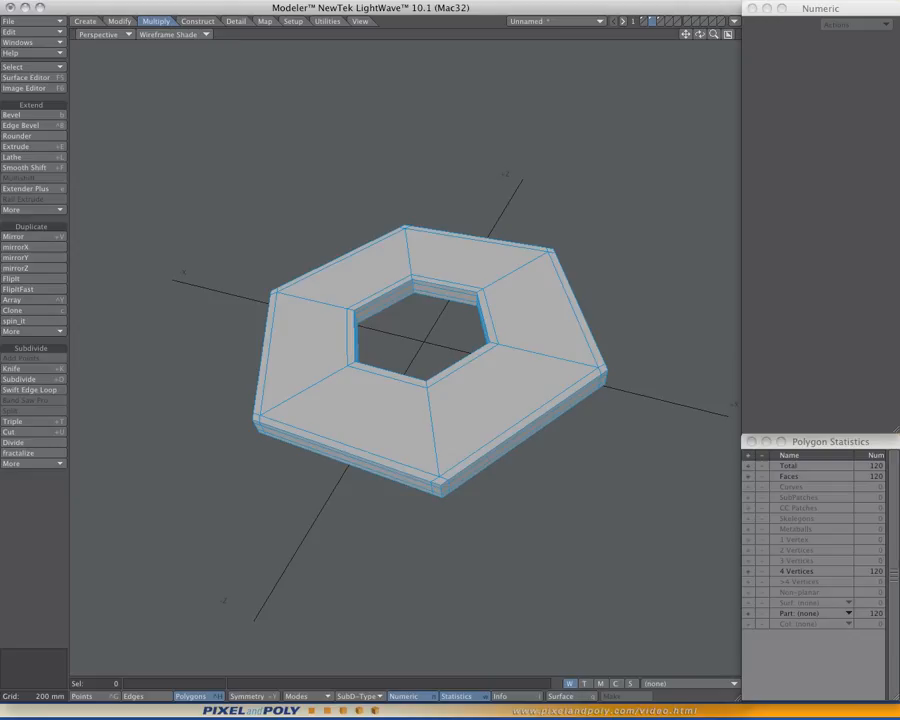
# - On the third layer, bevel the flat hexagon with an inset of about 1.05 m and no shift, and delete the inner polygon
pyautogui.press('3')
pyautogui.keyDown('alt'); pyautogui.moveTo(420, 356); pyautogui.dragTo(442, 380); pyautogui.keyUp('alt')
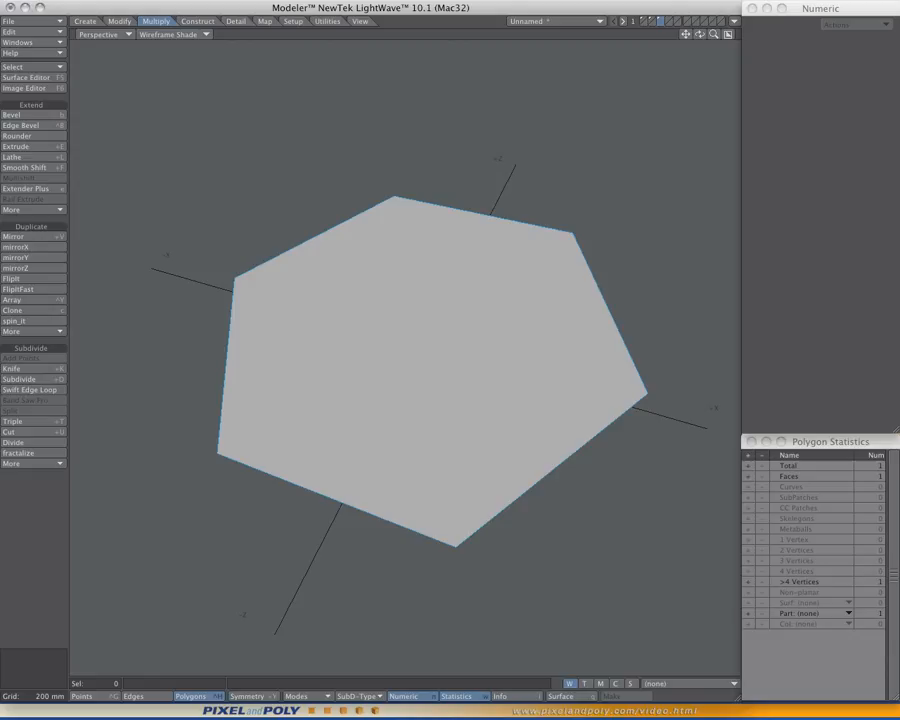
pyautogui.click(436, 378)
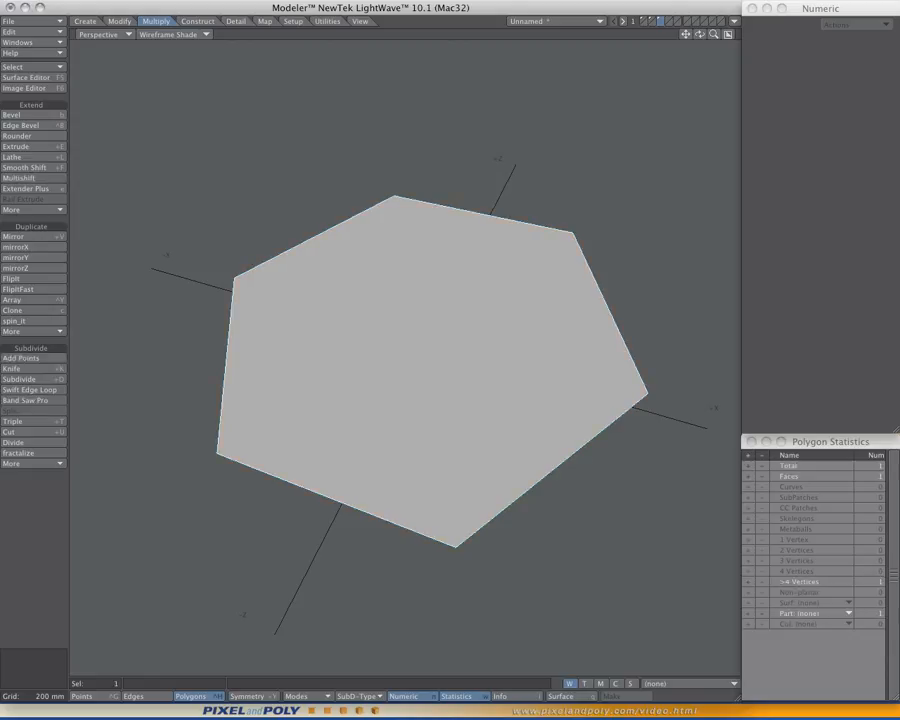
pyautogui.press('0')
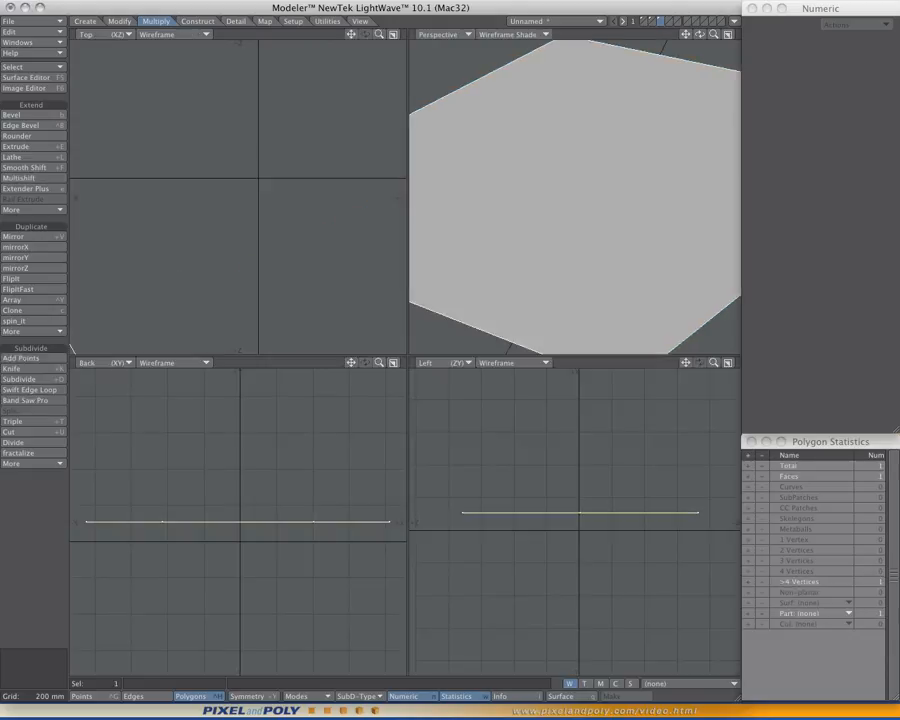
pyautogui.press('a')
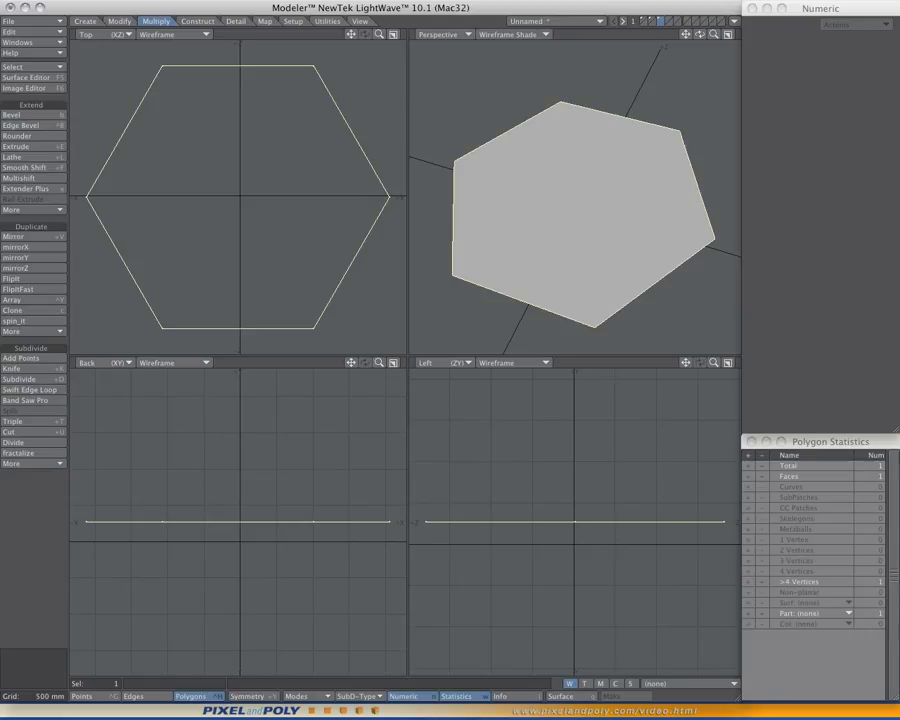
pyautogui.press('b')
pyautogui.keyDown('ctrl'); pyautogui.moveTo(575, 208); pyautogui.dragTo(507, 222); pyautogui.keyUp('ctrl')
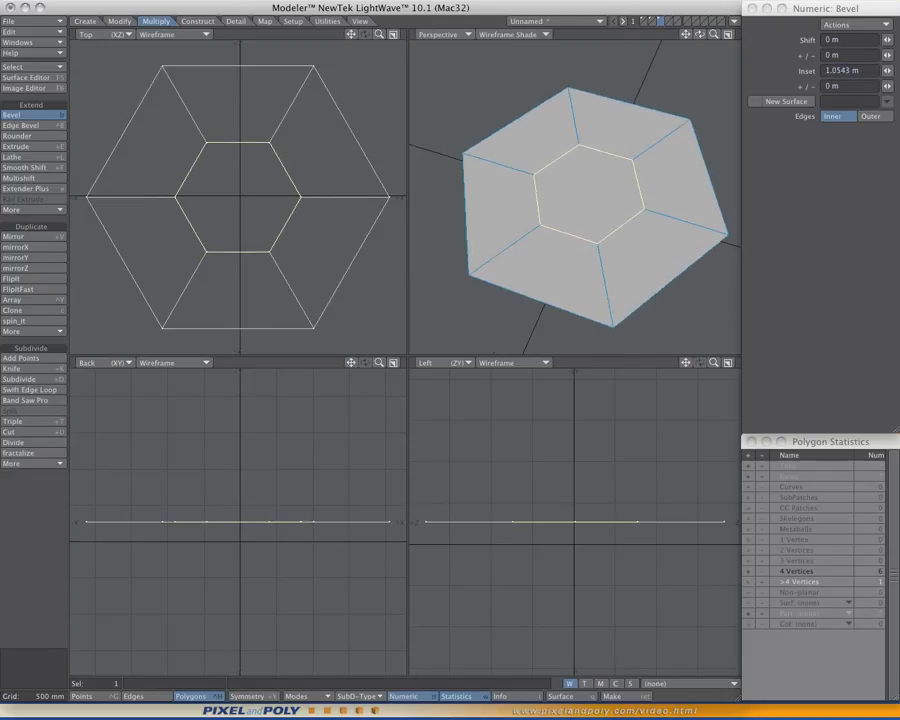
pyautogui.press('space')
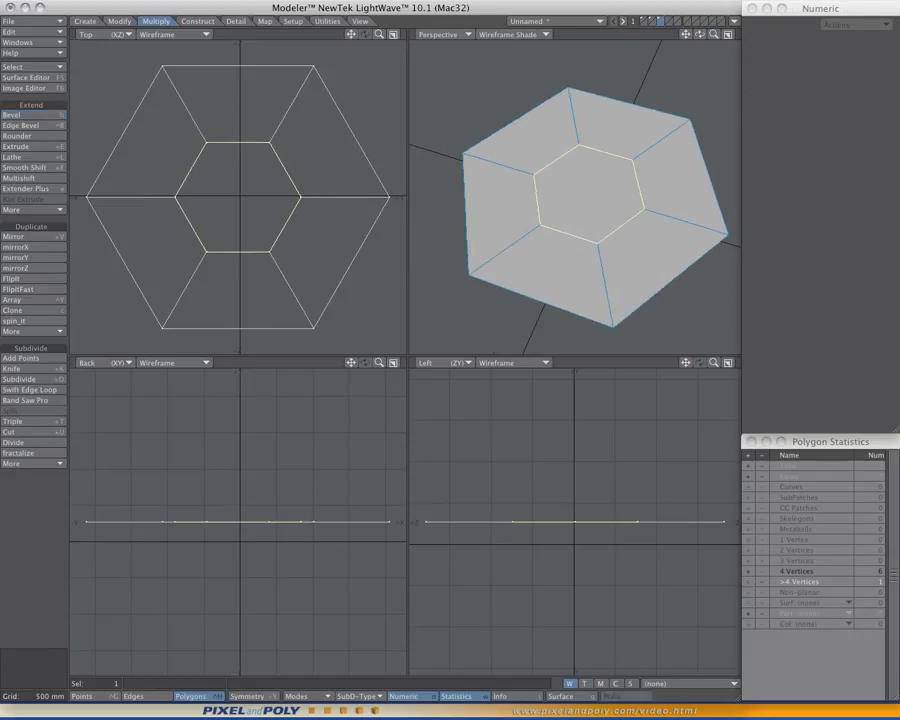
pyautogui.press('Delete')
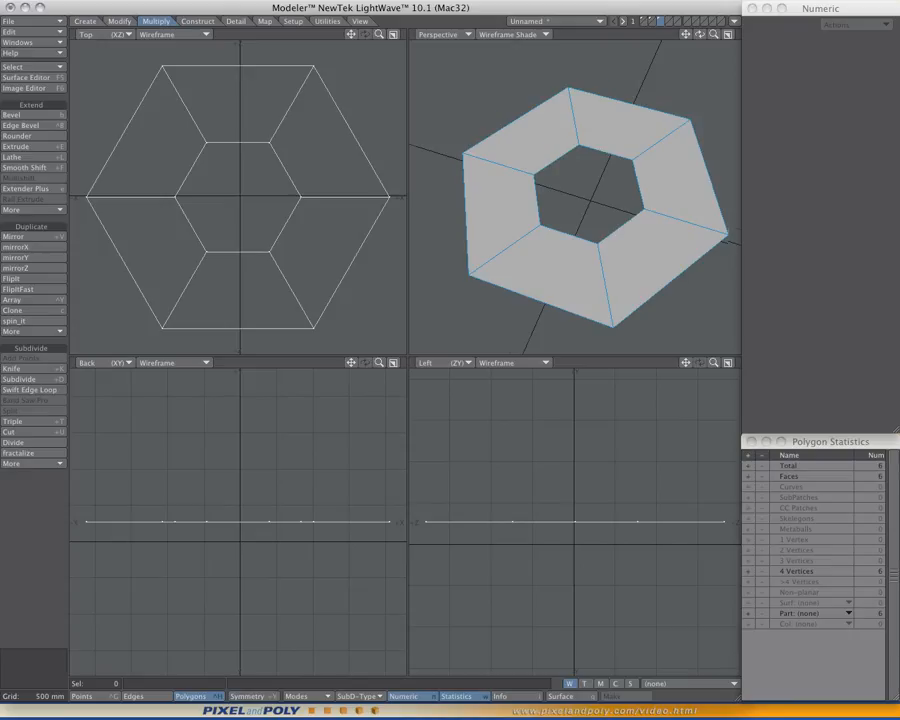
# - In an enlarged top view, align a Knife line with the ring's diagonal through the upper-right and lower-left corners
pyautogui.keyDown('alt'); pyautogui.moveTo(507, 222); pyautogui.dragTo(516, 240); pyautogui.keyUp('alt')
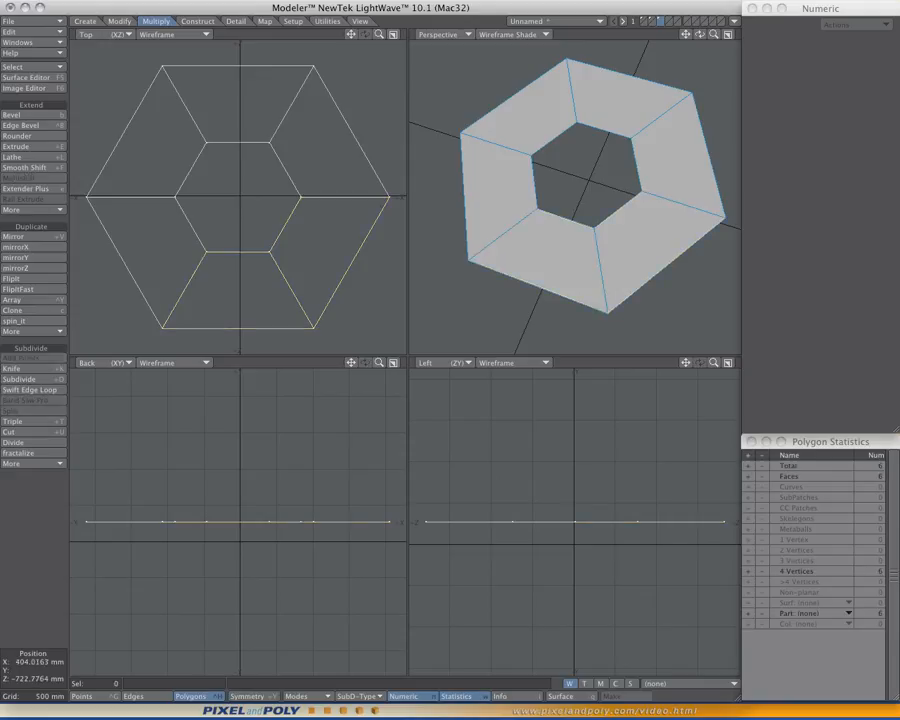
pyautogui.press('KP_0')
pyautogui.scroll(5, 446, 360)
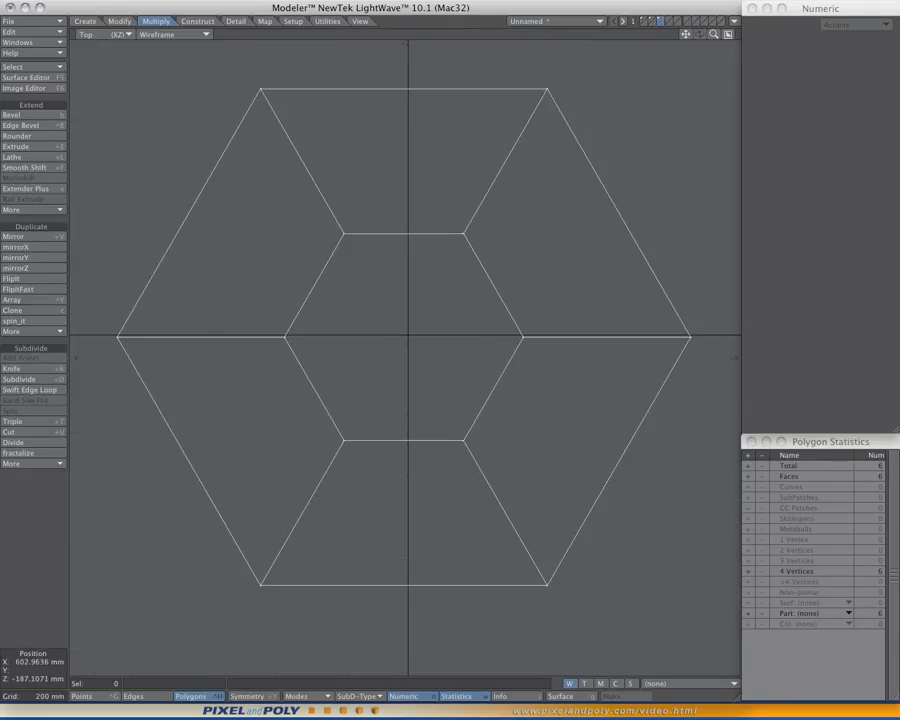
pyautogui.keyDown('alt'); pyautogui.moveTo(580, 389); pyautogui.dragTo(576, 383); pyautogui.keyUp('alt')
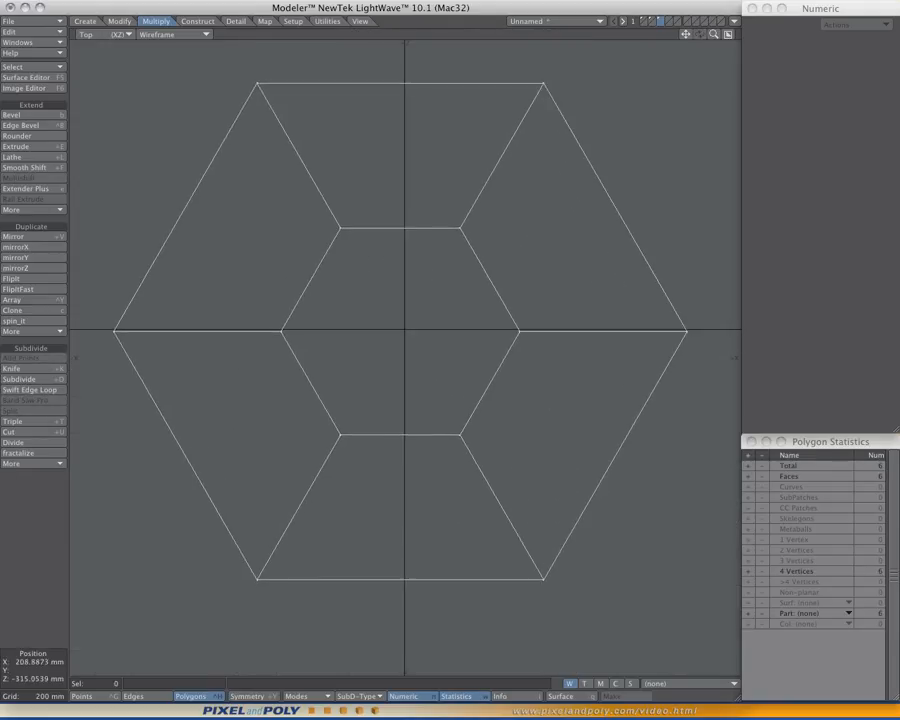
pyautogui.scroll(-2, 412, 378)
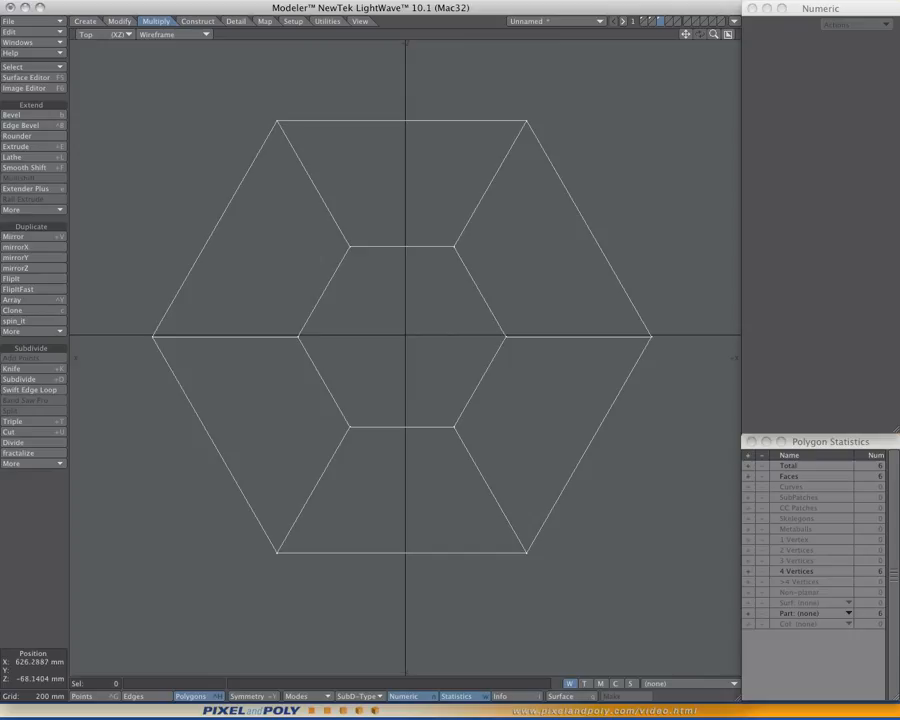
pyautogui.keyDown('ctrl'); pyautogui.keyDown('shift'); pyautogui.click(444, 354); pyautogui.keyUp('shift'); pyautogui.keyUp('ctrl')
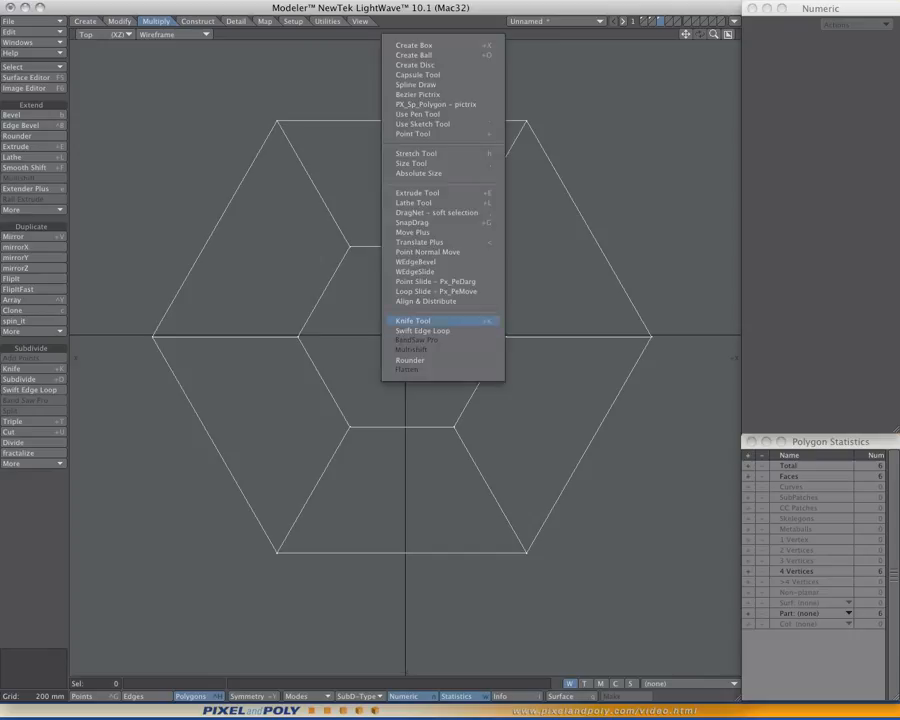
pyautogui.click(440, 321)
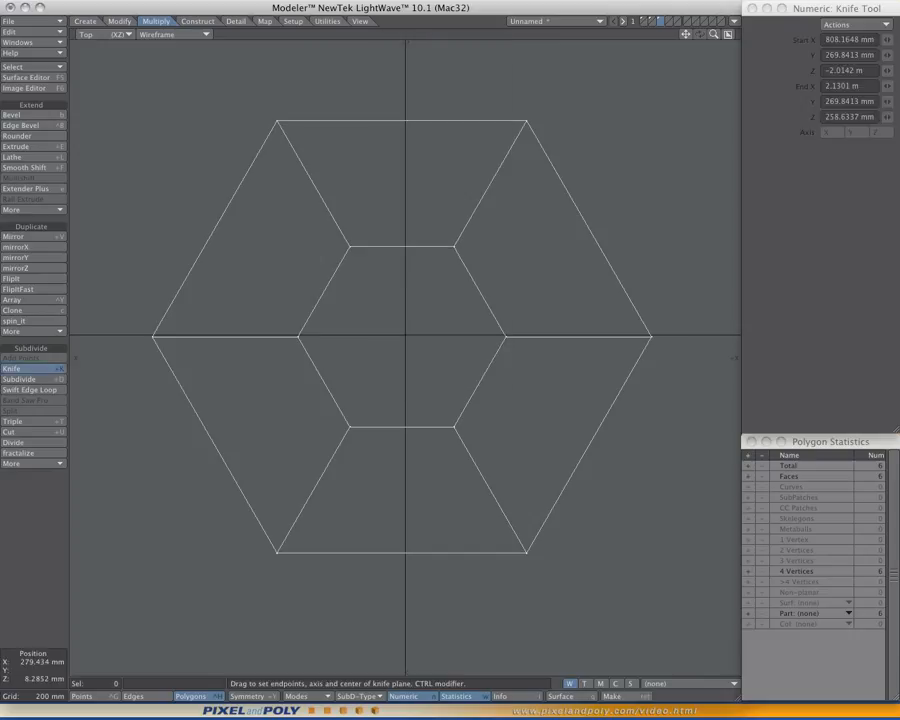
pyautogui.scroll(-2, 508, 341)
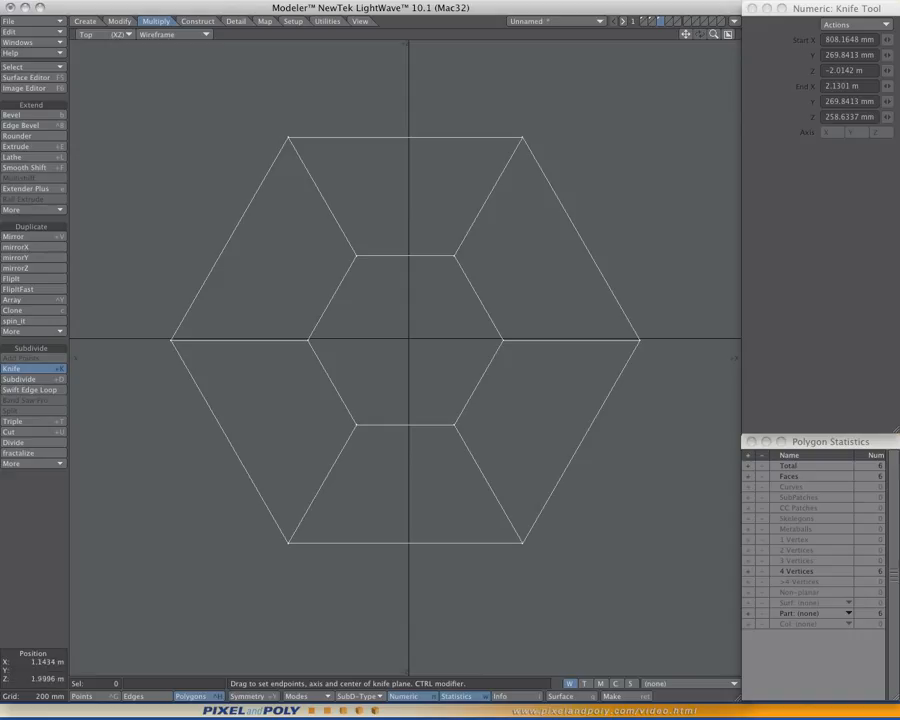
pyautogui.moveTo(537, 112); pyautogui.dragTo(276, 566)
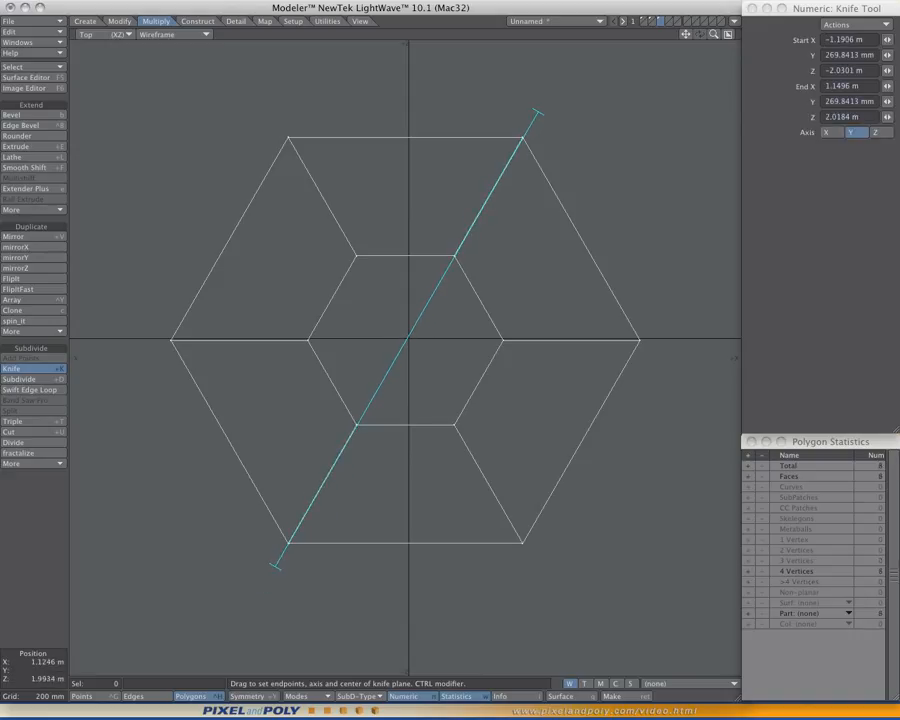
pyautogui.moveTo(534, 117); pyautogui.dragTo(537, 113)
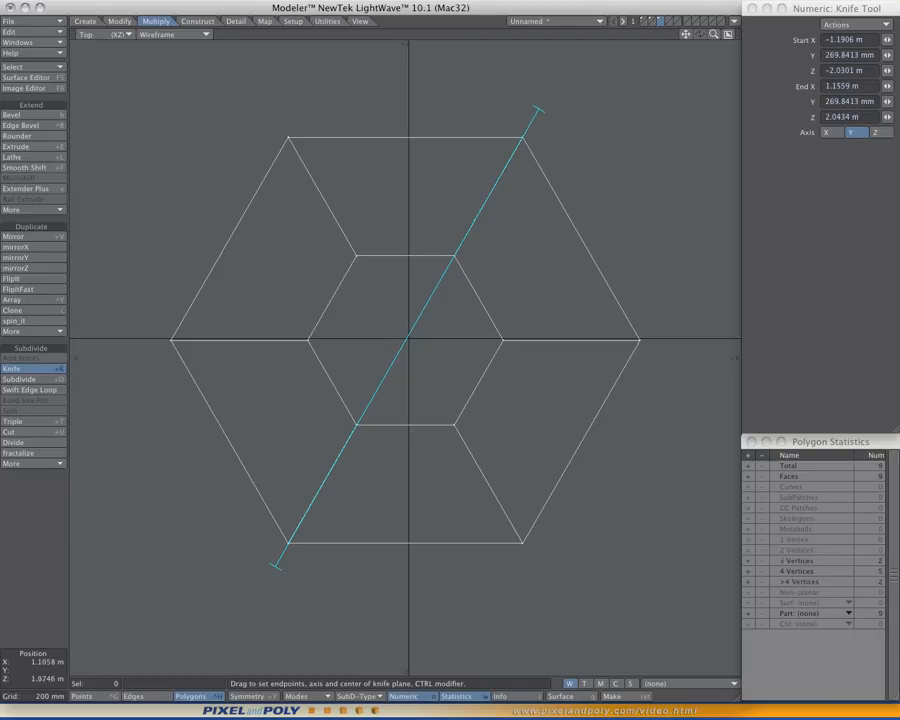
# - Offset the knife line to cut one parallel edge close to each side of the diagonal's spokes
pyautogui.moveTo(406, 338)
pyautogui.mouseDown()
pyautogui.moveTo(337, 469)
pyautogui.moveTo(363, 473)
pyautogui.moveTo(413, 363)
pyautogui.moveTo(404, 354)
pyautogui.mouseUp()
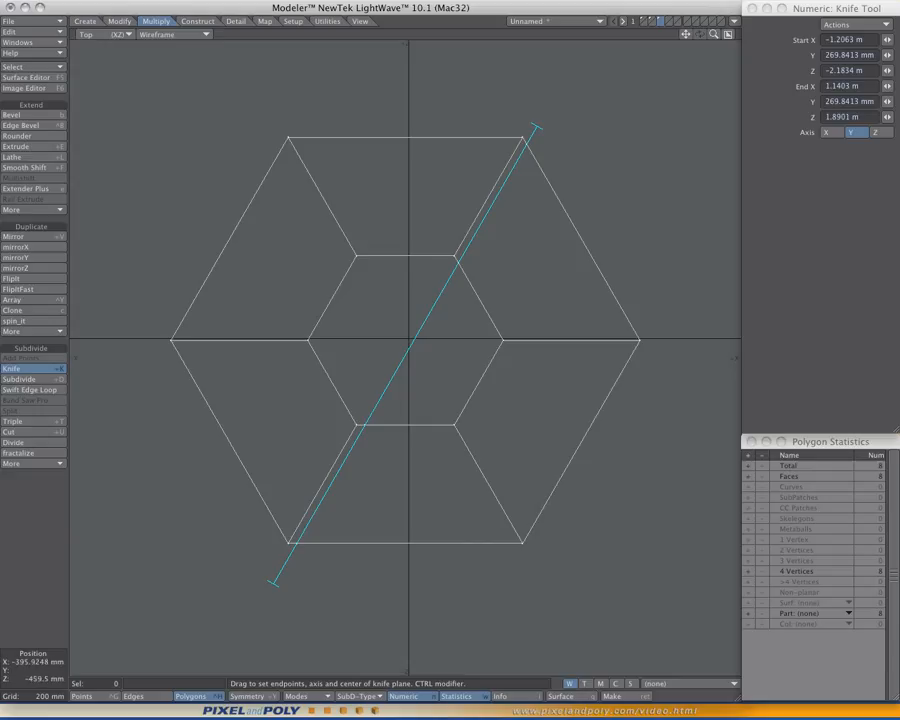
pyautogui.moveTo(404, 354); pyautogui.dragTo(406, 324)
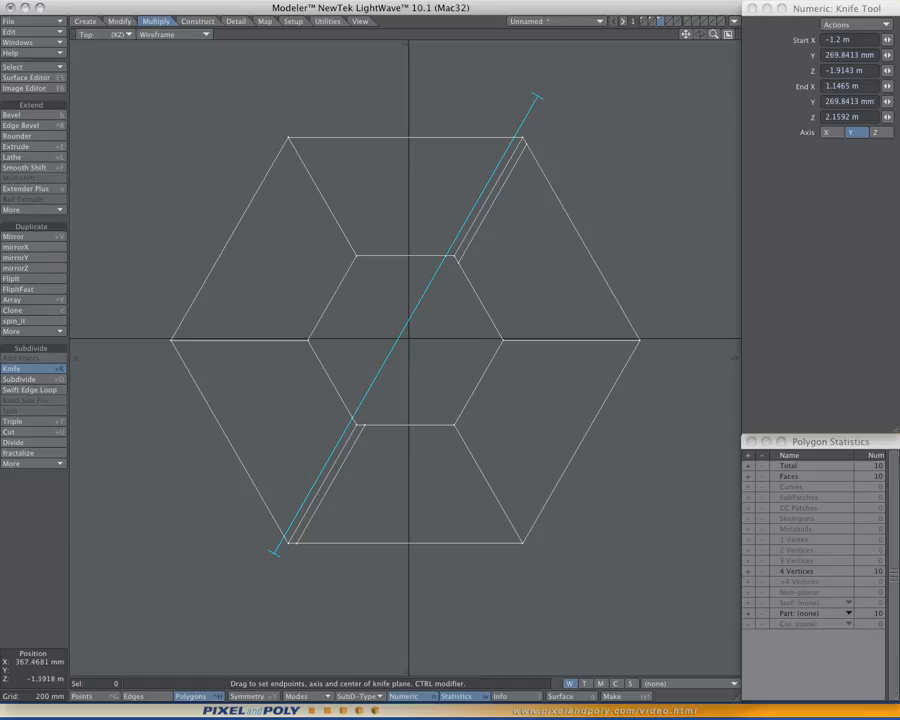
pyautogui.press('space')
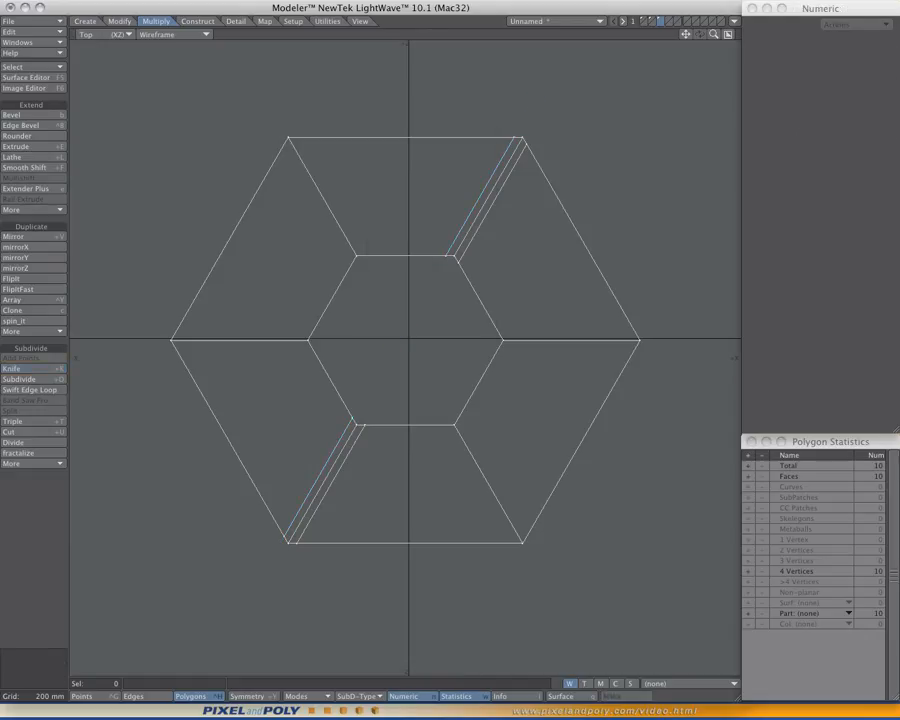
# - Knife two horizontal cuts across the ring, one just below and one just above the horizontal spokes
pyautogui.keyDown('ctrl'); pyautogui.keyDown('shift'); pyautogui.click(432, 370); pyautogui.keyUp('shift'); pyautogui.keyUp('ctrl')
pyautogui.click(432, 370)
pyautogui.moveTo(684, 356); pyautogui.dragTo(120, 356)
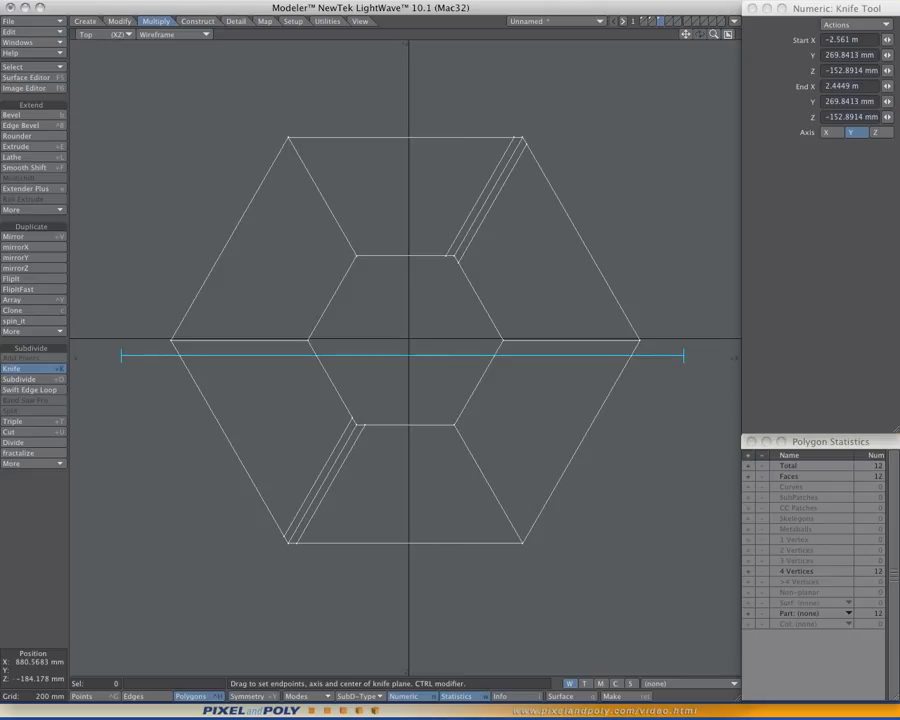
pyautogui.moveTo(454, 356); pyautogui.dragTo(464, 333)
pyautogui.press('space')
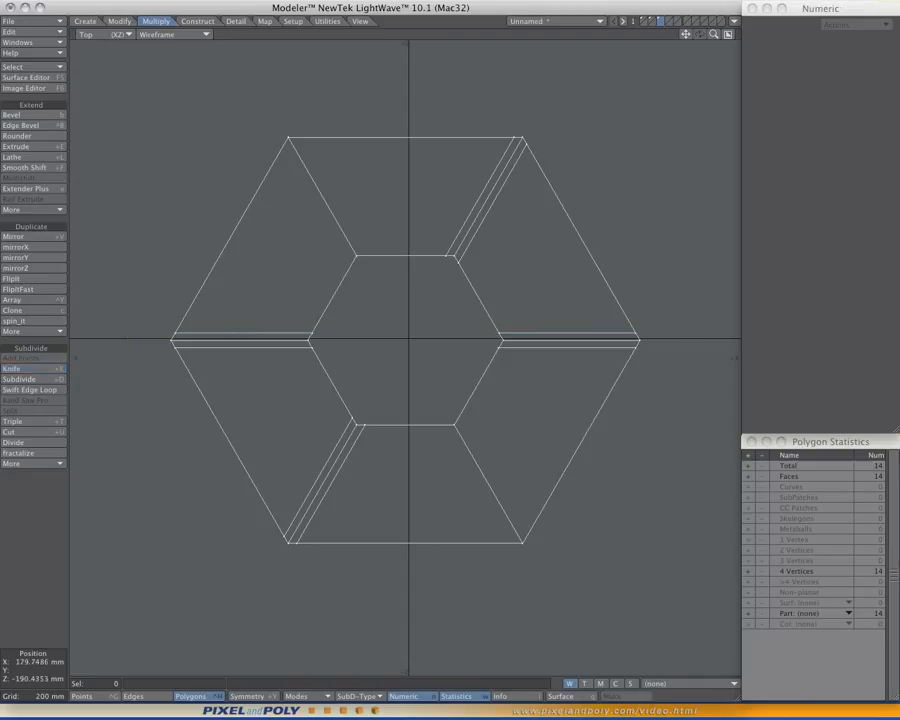
# - Knife two parallel cuts close to both sides of the diagonal spokes through the upper-left and lower-right corners
pyautogui.moveTo(275, 114); pyautogui.dragTo(534, 566)
pyautogui.moveTo(272, 113); pyautogui.dragTo(271, 113)
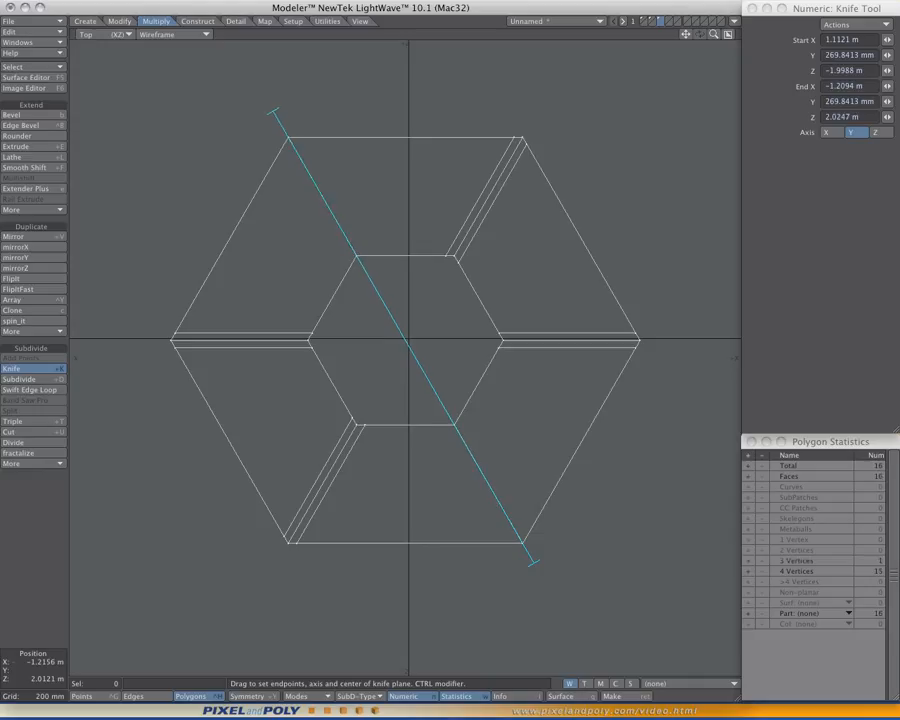
pyautogui.moveTo(414, 367)
pyautogui.mouseDown()
pyautogui.moveTo(419, 399)
pyautogui.moveTo(414, 381)
pyautogui.mouseUp()
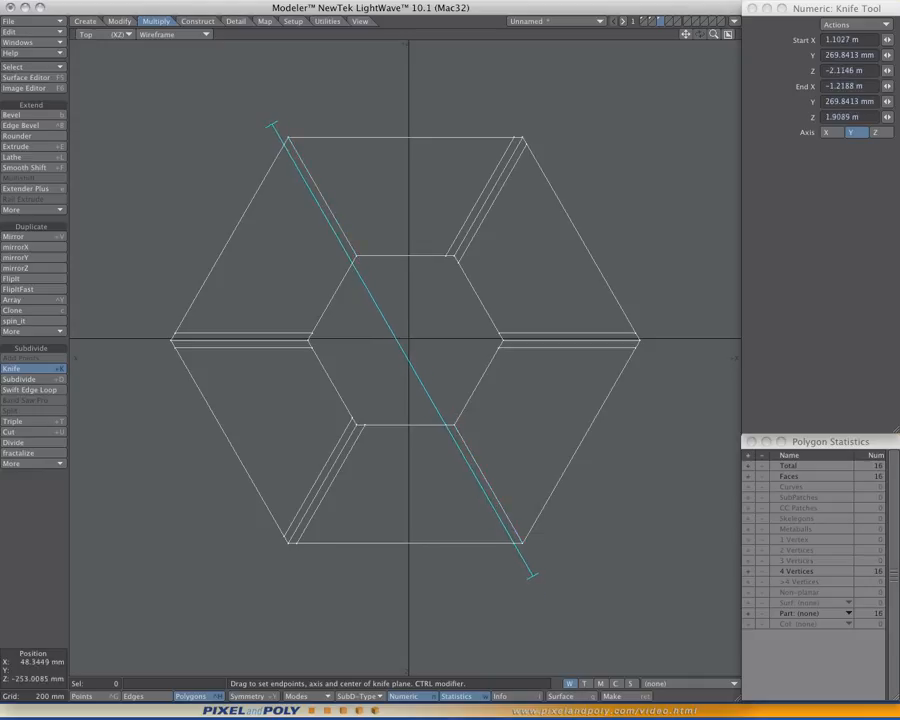
pyautogui.moveTo(420, 336); pyautogui.dragTo(429, 321)
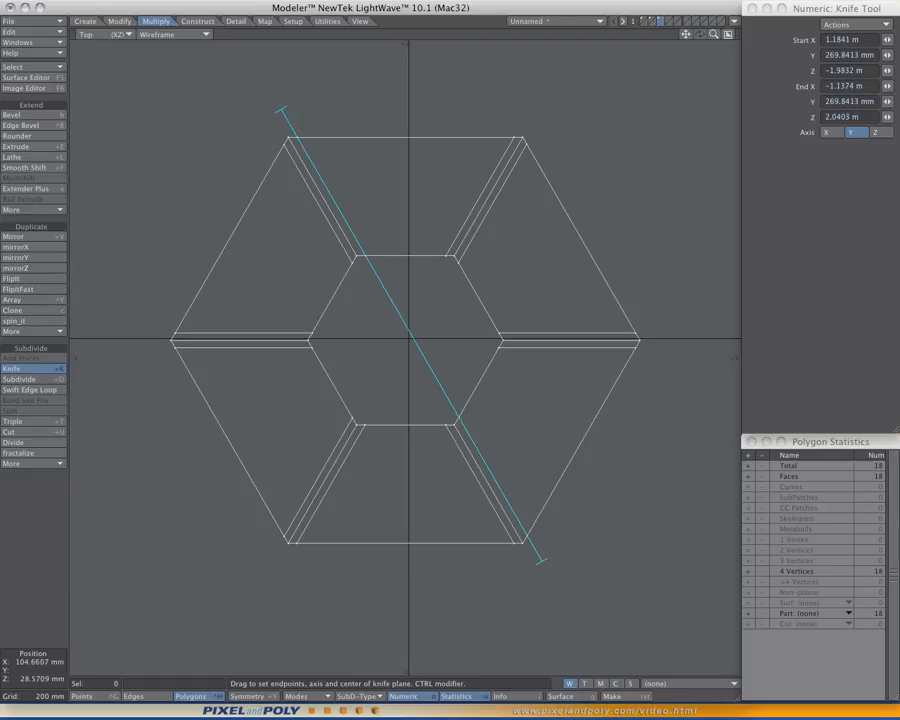
pyautogui.press('space')
pyautogui.keyDown('alt'); pyautogui.moveTo(417, 394); pyautogui.dragTo(420, 392); pyautogui.keyUp('alt')
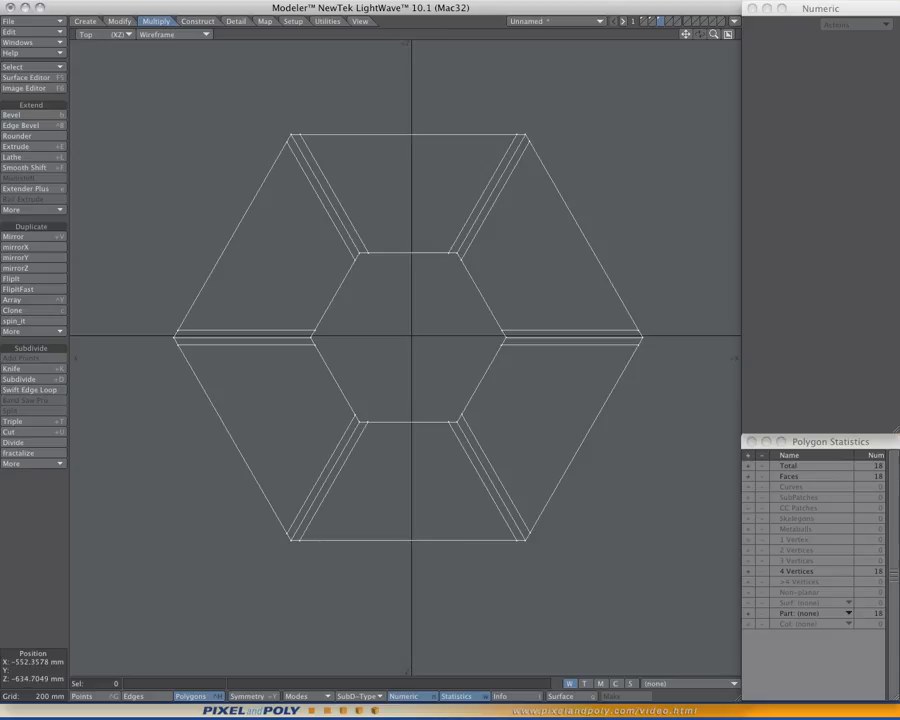
# - Switch from the enlarged top view to an enlarged, angled perspective view of the ring
pyautogui.keyDown('ctrl'); pyautogui.keyDown('alt'); pyautogui.moveTo(400, 384); pyautogui.dragTo(435, 385); pyautogui.keyUp('alt'); pyautogui.keyUp('ctrl')
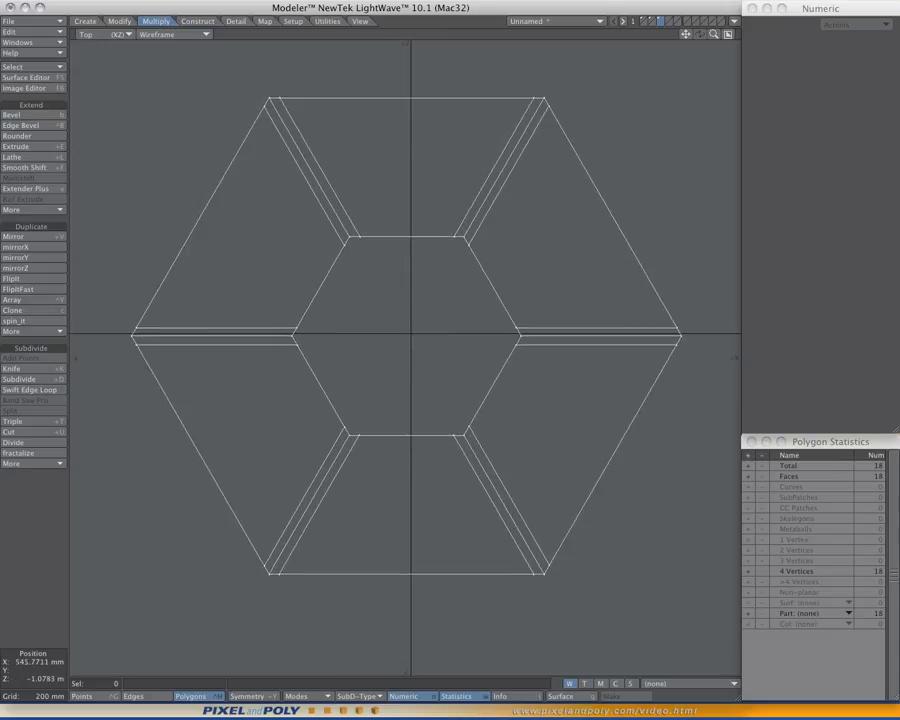
pyautogui.press('KP_0')
pyautogui.keyDown('alt'); pyautogui.moveTo(560, 270); pyautogui.dragTo(680, 238); pyautogui.keyUp('alt')
pyautogui.press('KP_0')
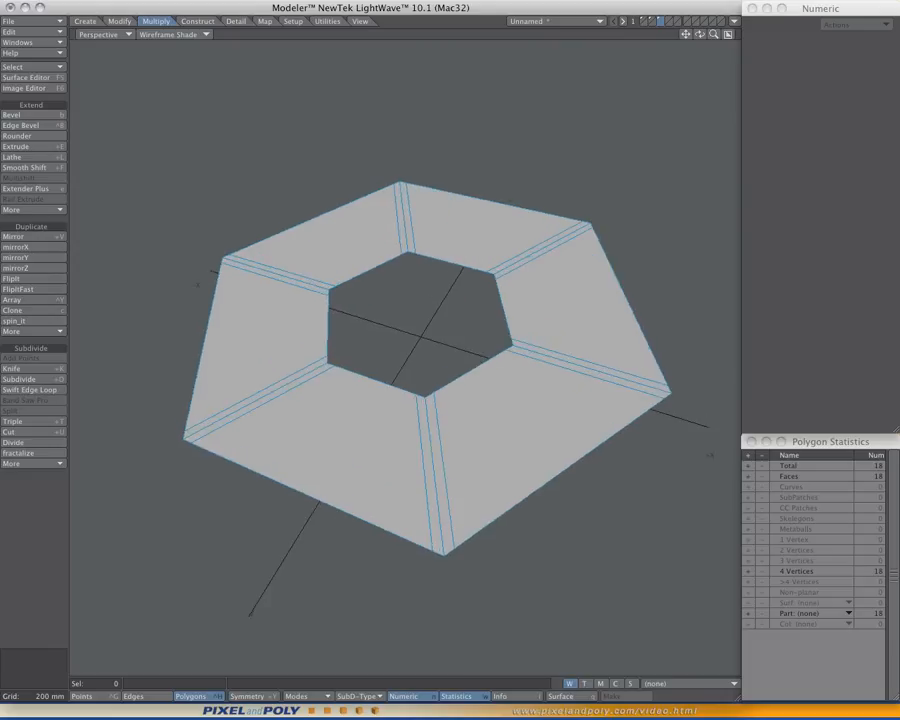
pyautogui.moveTo(330, 405); pyautogui.dragTo(304, 379)
pyautogui.keyDown('ctrl'); pyautogui.keyDown('shift'); pyautogui.moveTo(385, 337); pyautogui.dragTo(385, 361); pyautogui.keyUp('shift'); pyautogui.keyUp('ctrl')
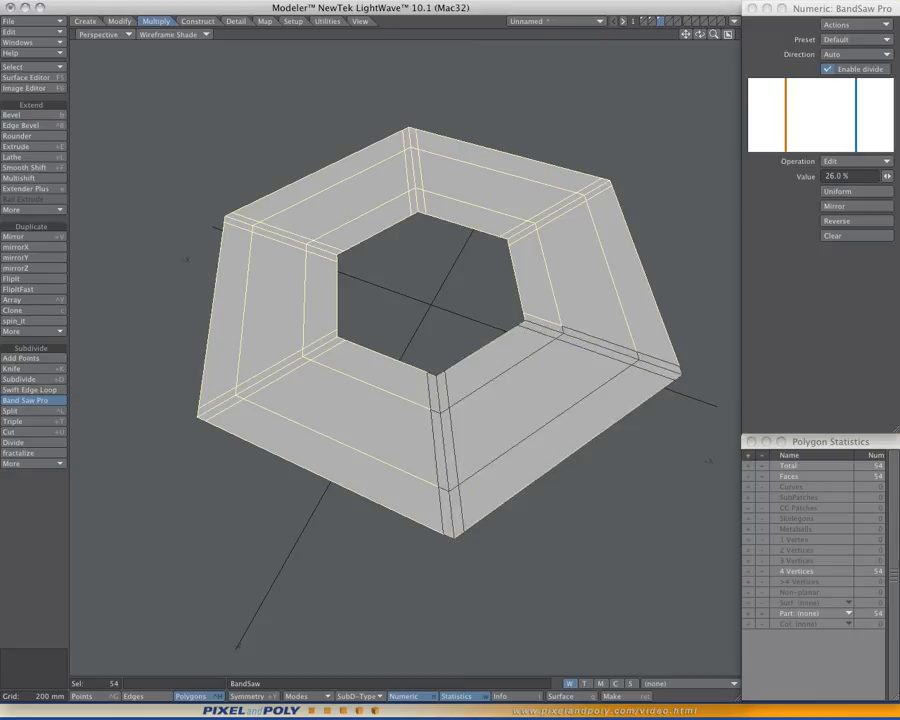
pyautogui.hotkey('ctrl', 'z')
pyautogui.press('/')
pyautogui.keyDown('alt'); pyautogui.moveTo(430, 300); pyautogui.dragTo(424, 312); pyautogui.keyUp('alt')
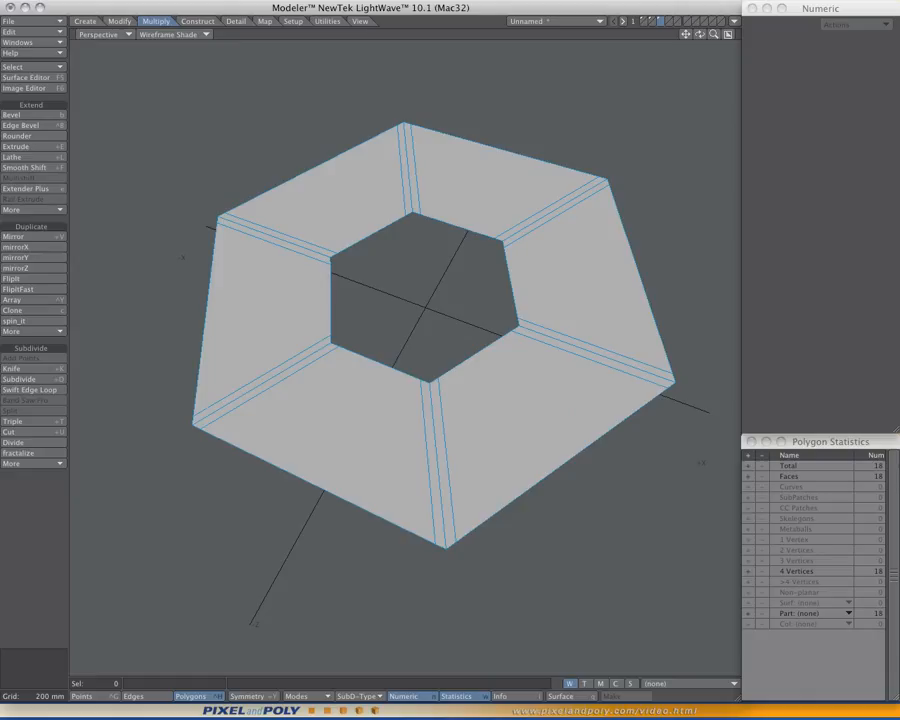
# - Band Saw the whole ring from two adjacent polygons, replacing the preset divisions with one at 4.5% and its mirrored counterpart
pyautogui.moveTo(269, 386); pyautogui.dragTo(295, 404)
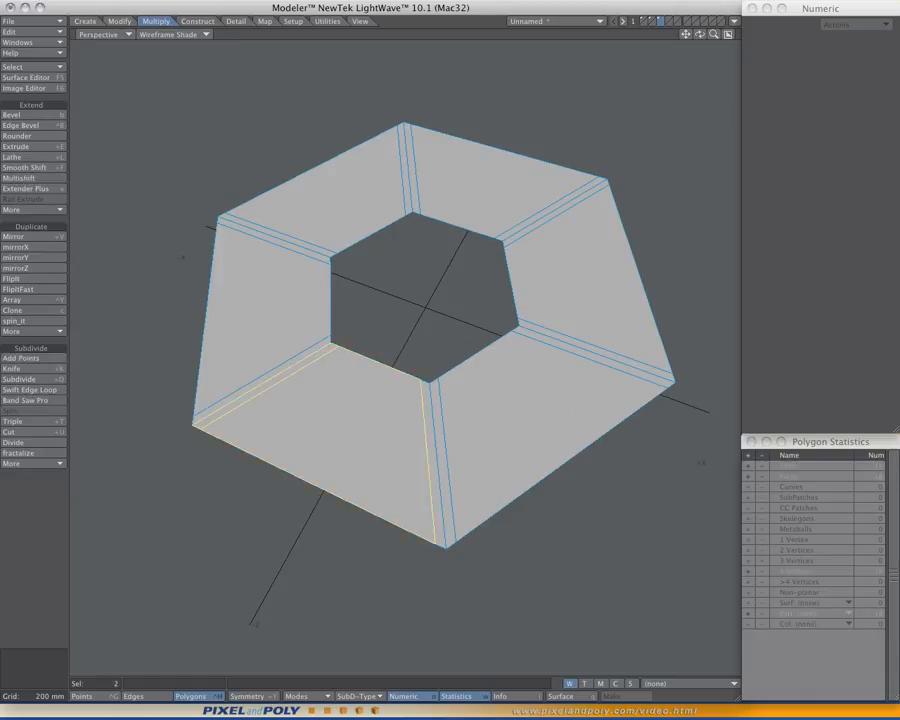
pyautogui.keyDown('ctrl'); pyautogui.keyDown('shift'); pyautogui.click(416, 315); pyautogui.keyUp('shift'); pyautogui.keyUp('ctrl')
pyautogui.click(416, 315)
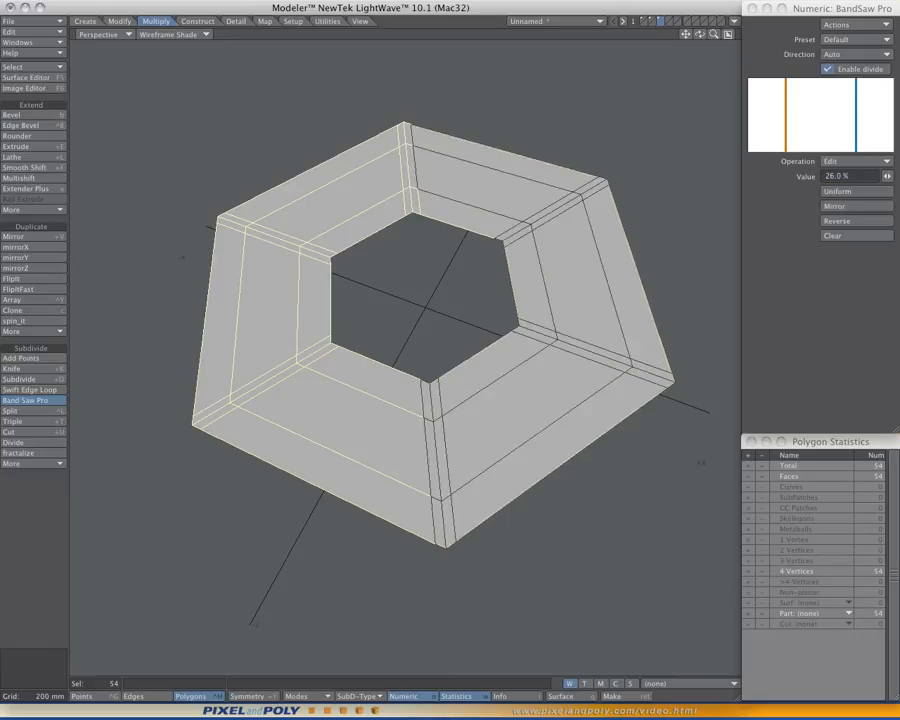
pyautogui.click(857, 236)
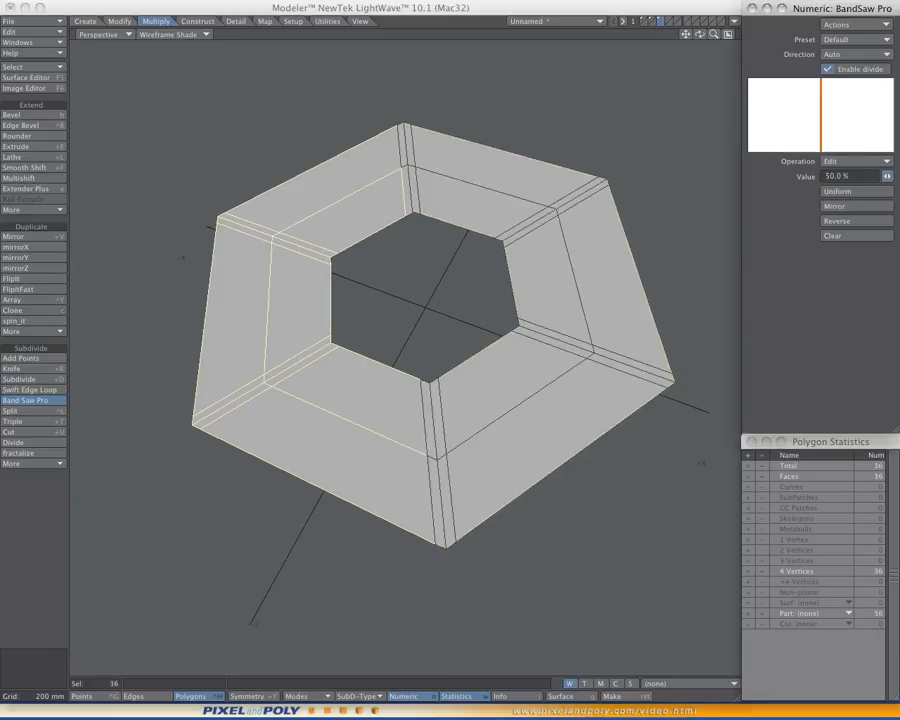
pyautogui.moveTo(887, 176); pyautogui.dragTo(820, 176)
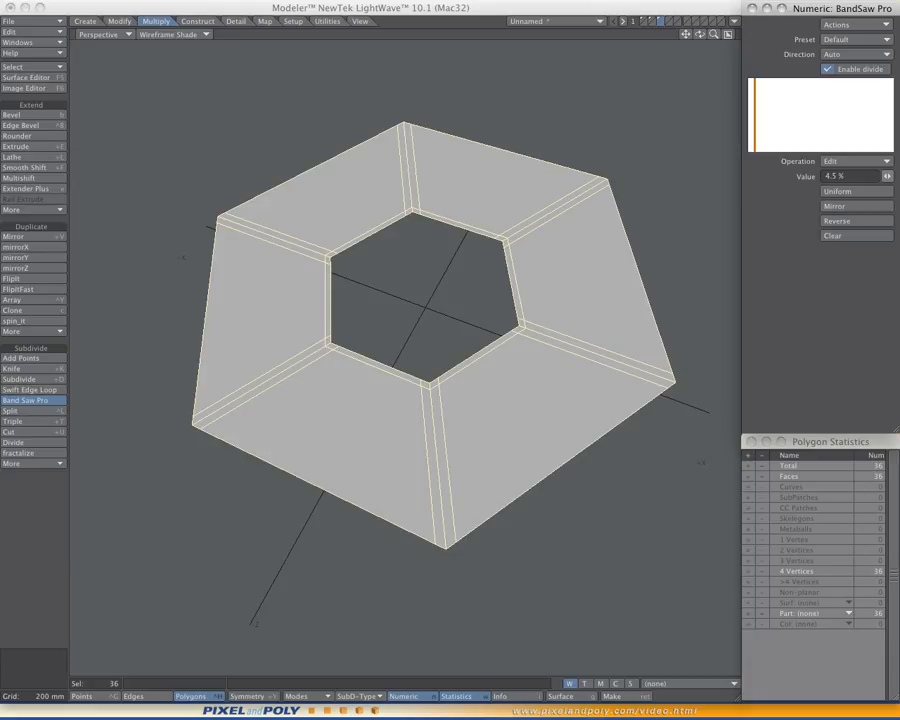
pyautogui.click(850, 206)
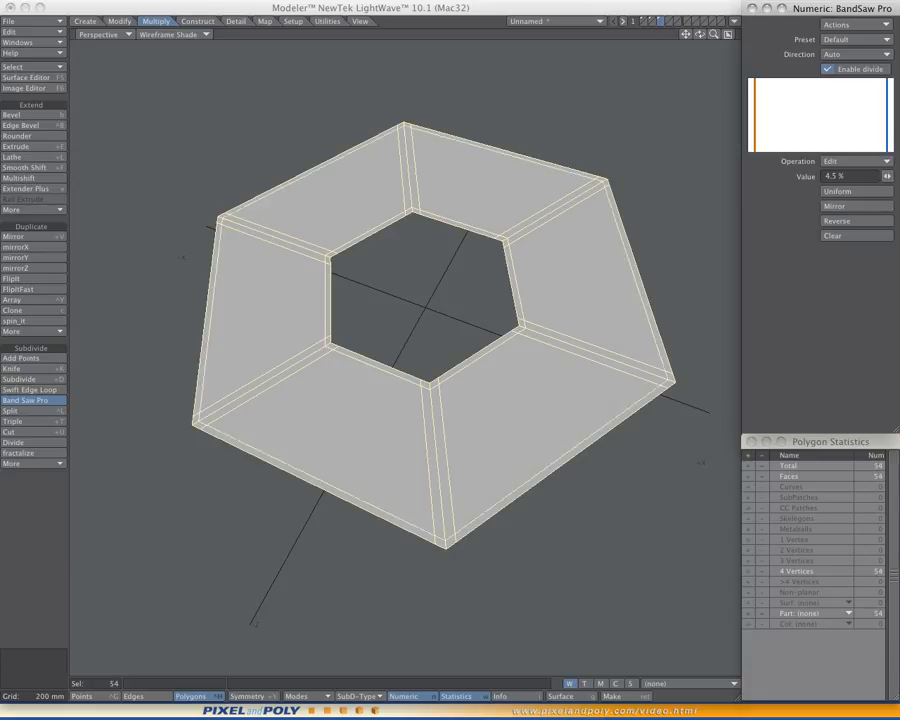
pyautogui.press('space')
pyautogui.press('/')
pyautogui.press('a')
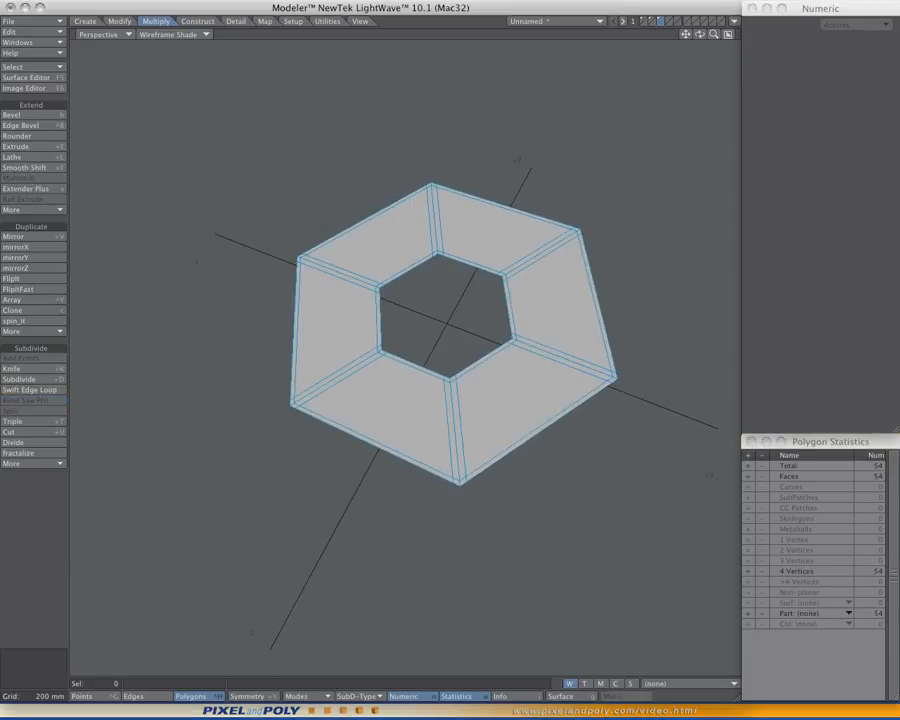
# - Preview the flat ring as subpatches and return it to plain polygons
pyautogui.moveTo(405, 360)
pyautogui.keyDown('alt'); pyautogui.mouseDown()
pyautogui.moveTo(382, 340)
pyautogui.moveTo(412, 385)
pyautogui.moveTo(404, 362)
pyautogui.moveTo(409, 376)
pyautogui.mouseUp(); pyautogui.keyUp('alt')
pyautogui.press('Tab')
pyautogui.press('Tab')
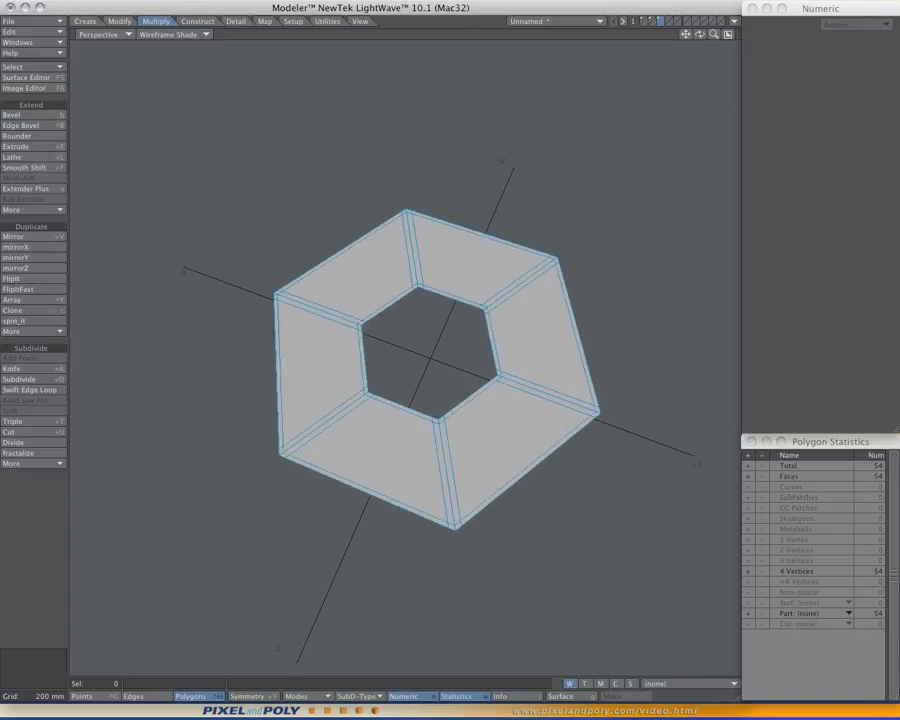
# - Extrude the flat ring slightly downward in the left view to give it thickness
pyautogui.press('0')
pyautogui.scroll(1, 574, 523)
pyautogui.keyDown('alt'); pyautogui.moveTo(574, 523); pyautogui.dragTo(594, 479); pyautogui.keyUp('alt')
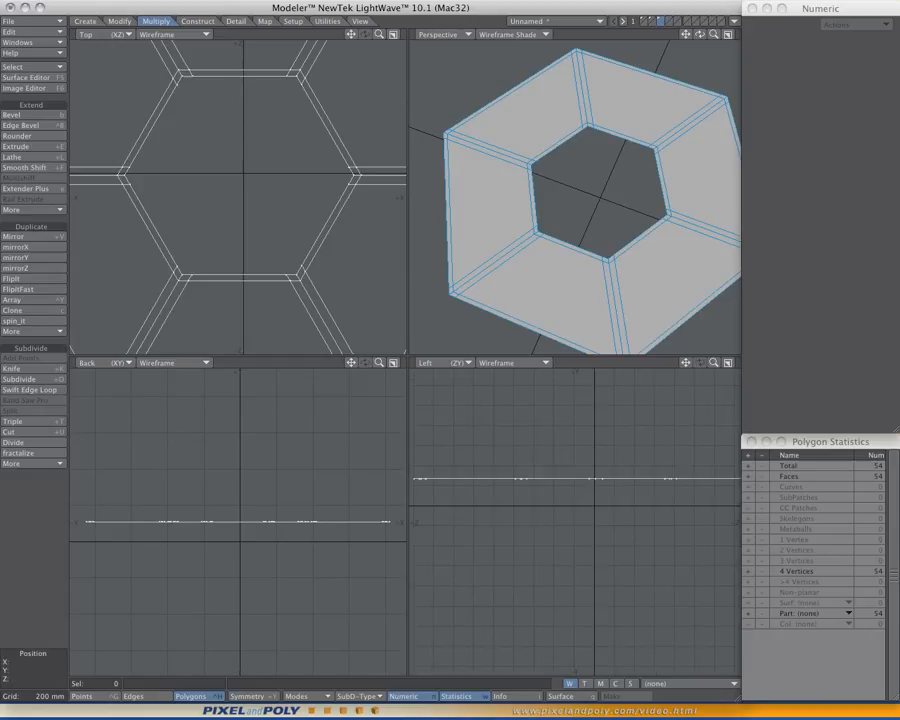
pyautogui.keyDown('ctrl'); pyautogui.keyDown('shift'); pyautogui.click(588, 284); pyautogui.keyUp('shift'); pyautogui.keyUp('ctrl')
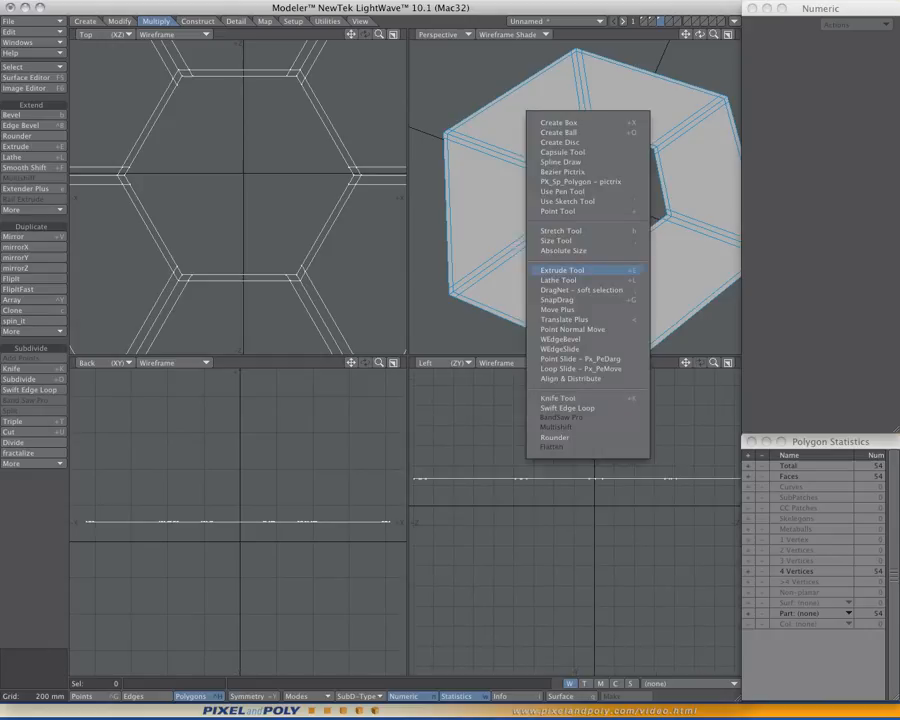
pyautogui.click(562, 270)
pyautogui.moveTo(595, 482); pyautogui.dragTo(596, 503)
pyautogui.press('space')
pyautogui.keyDown('alt'); pyautogui.moveTo(588, 240); pyautogui.dragTo(577, 154); pyautogui.keyUp('alt')
pyautogui.scroll(2, 590, 140)
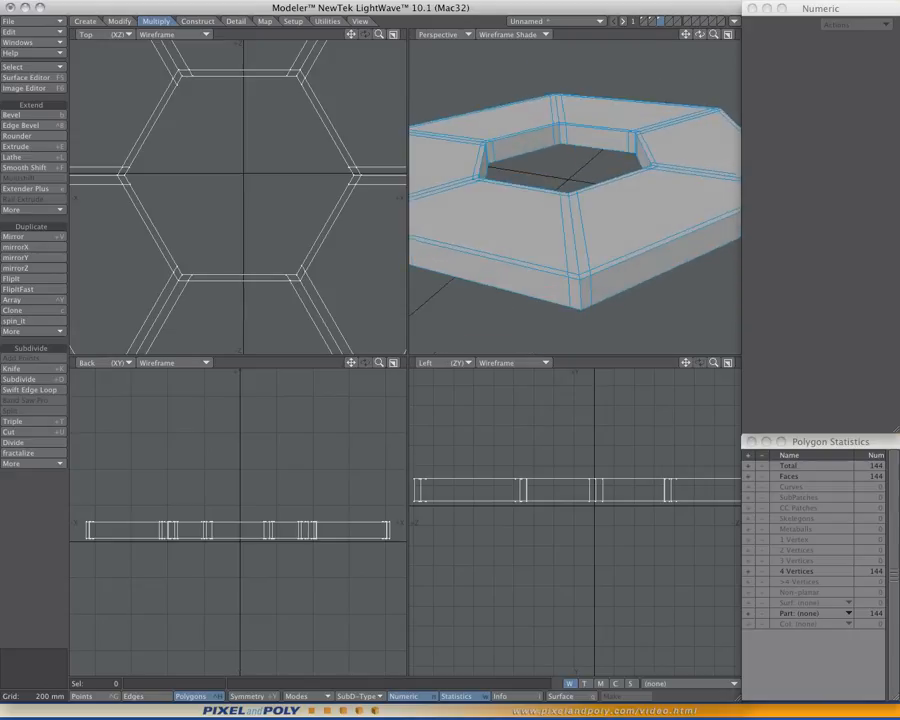
# - Band Saw the ring's outer side wall with a division at 20.5% and its mirrored counterpart
pyautogui.moveTo(586, 291); pyautogui.dragTo(604, 284)
pyautogui.keyDown('ctrl'); pyautogui.keyDown('shift'); pyautogui.click(572, 209); pyautogui.keyUp('shift'); pyautogui.keyUp('ctrl')
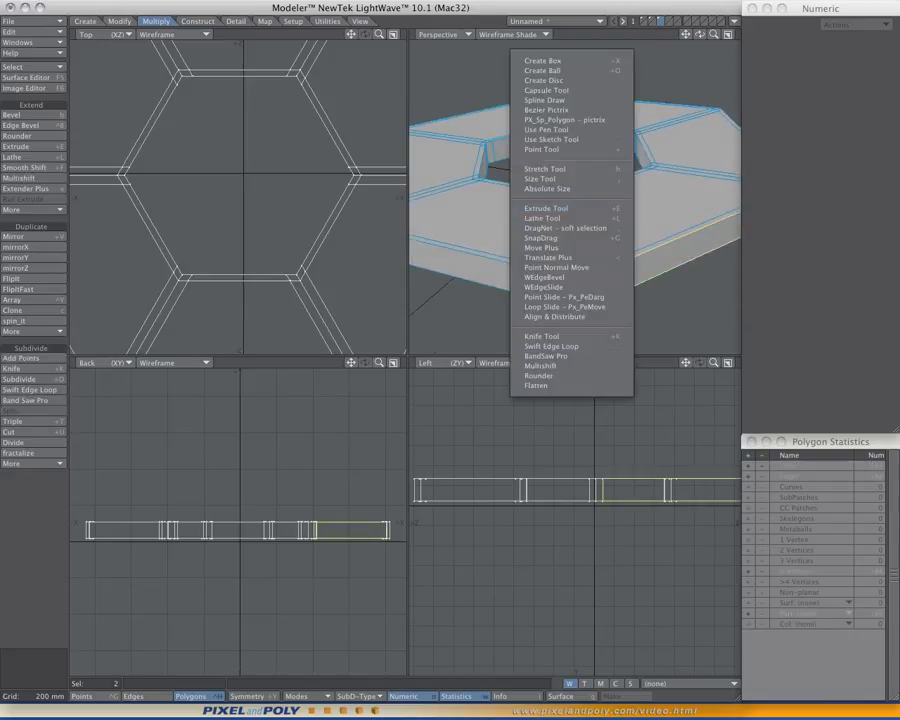
pyautogui.click(566, 354)
pyautogui.scroll(5, 572, 220)
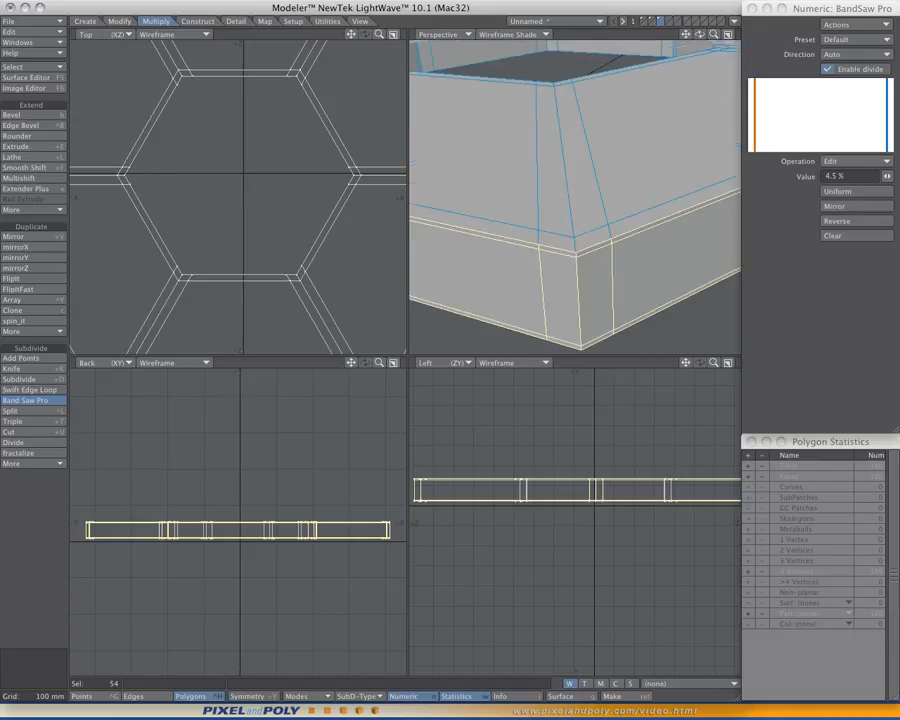
pyautogui.keyDown('alt'); pyautogui.moveTo(572, 220); pyautogui.dragTo(564, 206); pyautogui.keyUp('alt')
pyautogui.scroll(-1, 568, 208)
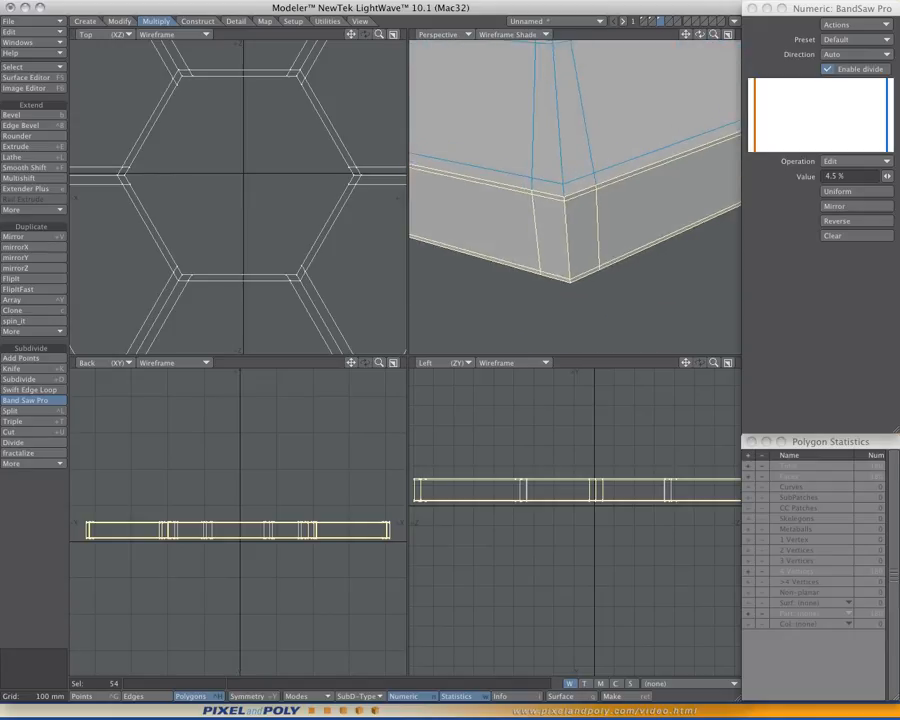
pyautogui.click(856, 236)
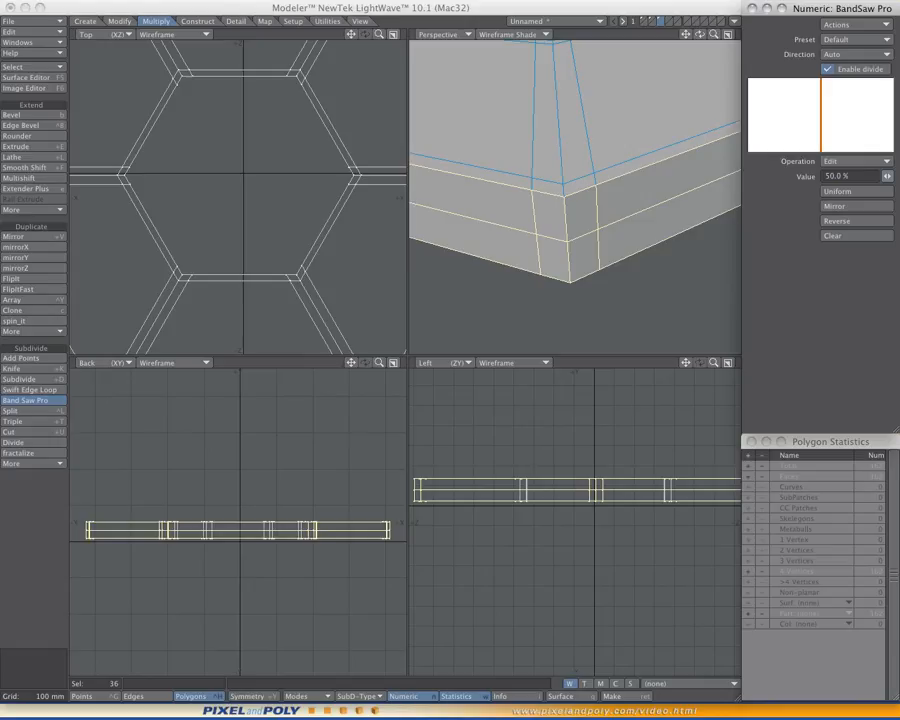
pyautogui.moveTo(887, 176); pyautogui.dragTo(845, 176)
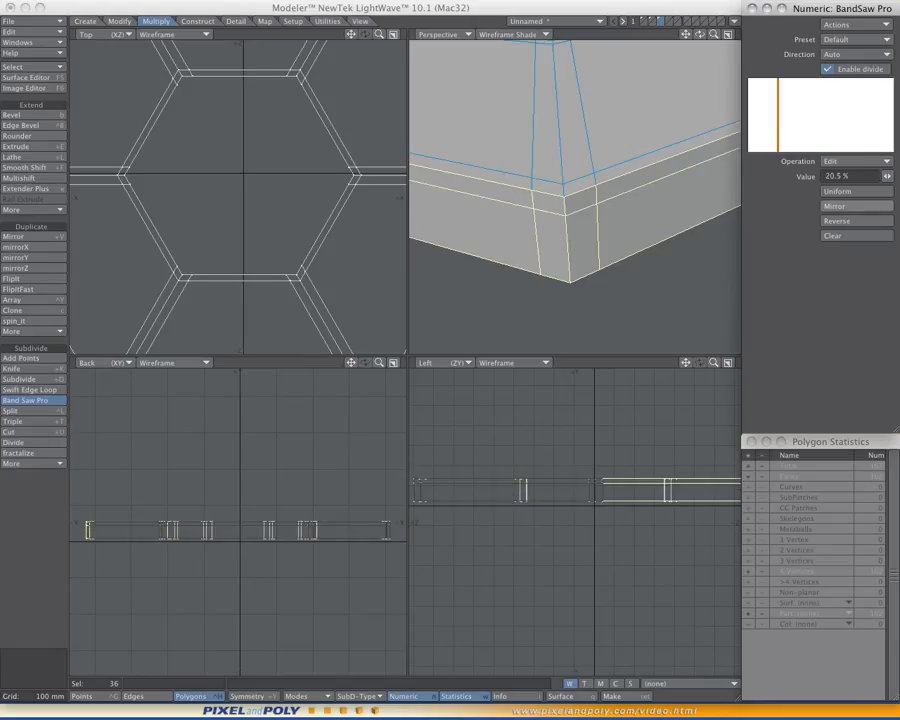
pyautogui.click(857, 206)
pyautogui.press('/')
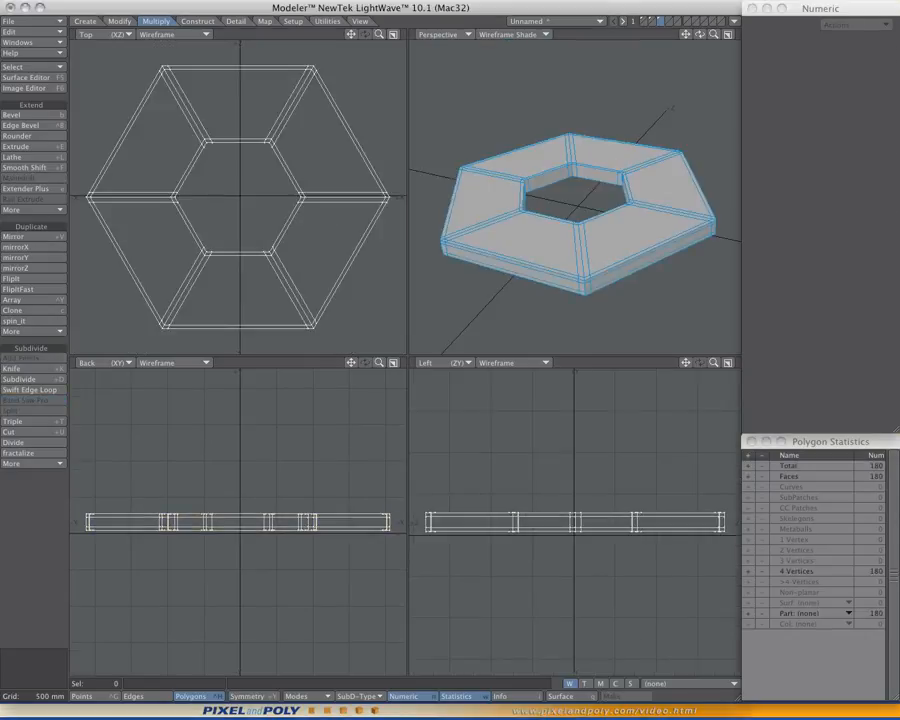
# - Convert the thickened ring to subpatches and inspect its corners in the enlarged perspective view
pyautogui.press('KP_0')
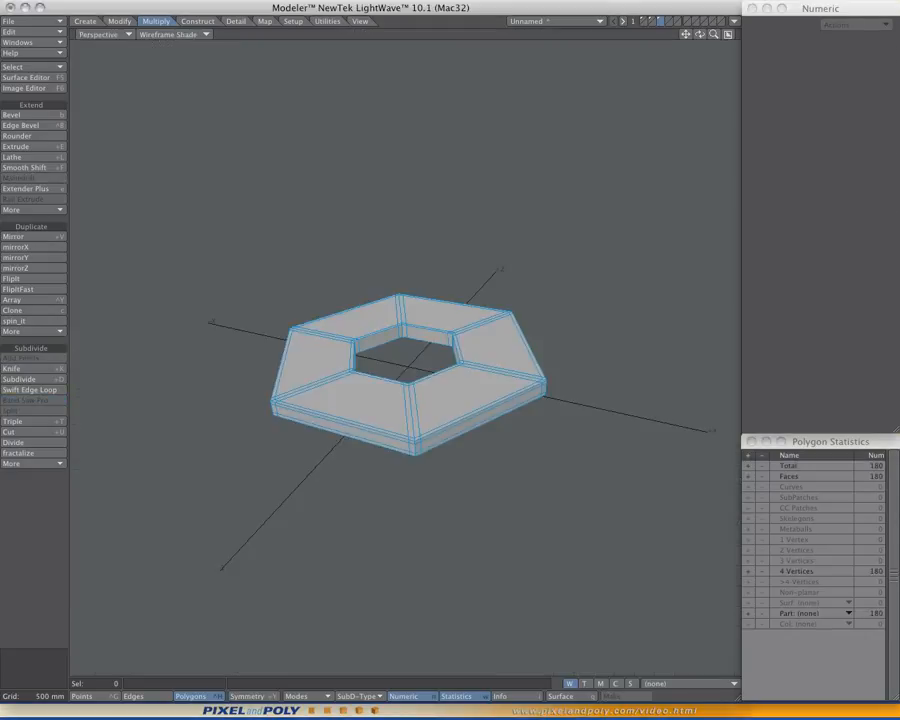
pyautogui.keyDown('alt'); pyautogui.moveTo(405, 360); pyautogui.dragTo(440, 380); pyautogui.keyUp('alt')
pyautogui.press('Tab')
pyautogui.press('a')
pyautogui.moveTo(388, 314)
pyautogui.keyDown('alt'); pyautogui.mouseDown()
pyautogui.moveTo(420, 331)
pyautogui.moveTo(442, 382)
pyautogui.moveTo(416, 317)
pyautogui.moveTo(390, 312)
pyautogui.mouseUp(); pyautogui.keyUp('alt')
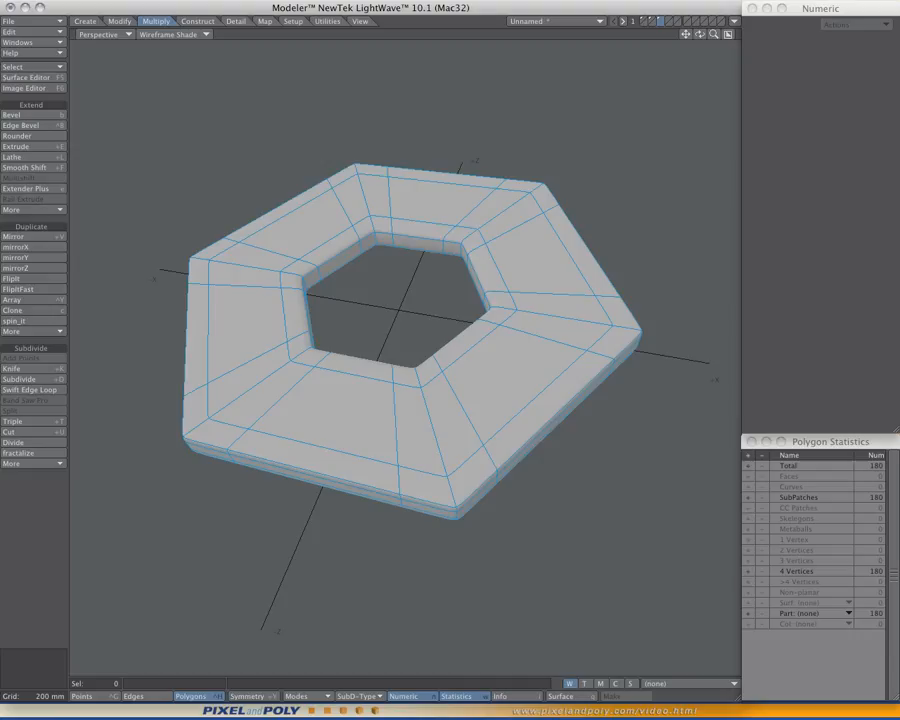
pyautogui.keyDown('alt'); pyautogui.moveTo(390, 312); pyautogui.dragTo(393, 362); pyautogui.keyUp('alt')
pyautogui.press('a')
# - Bring up the first layer's solid hexagon for comparison with the third-layer ring
pyautogui.click(652, 24)
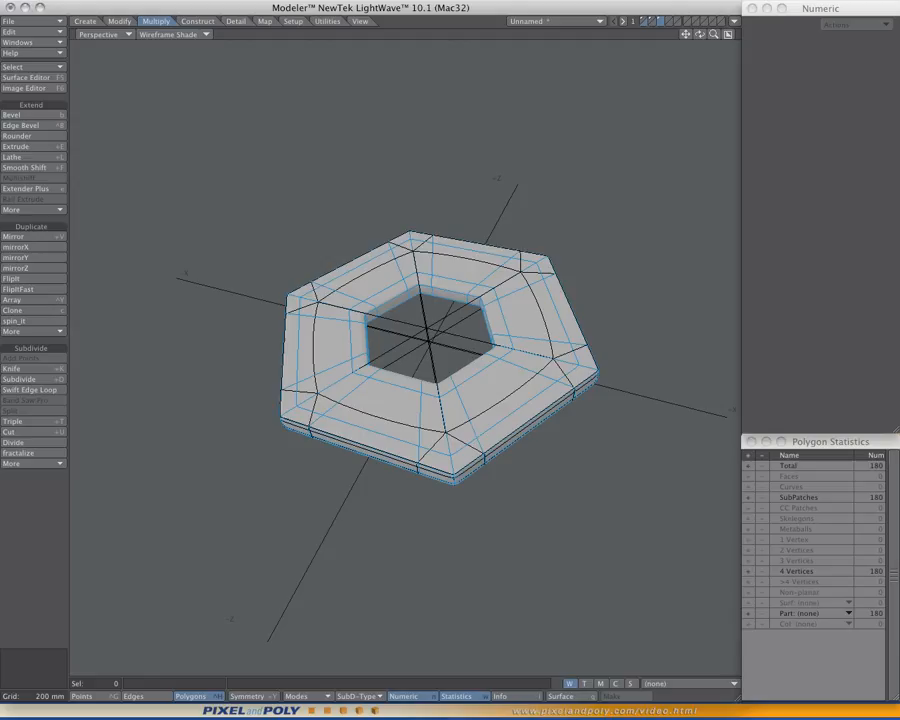
pyautogui.click(645, 19)
pyautogui.press('a')
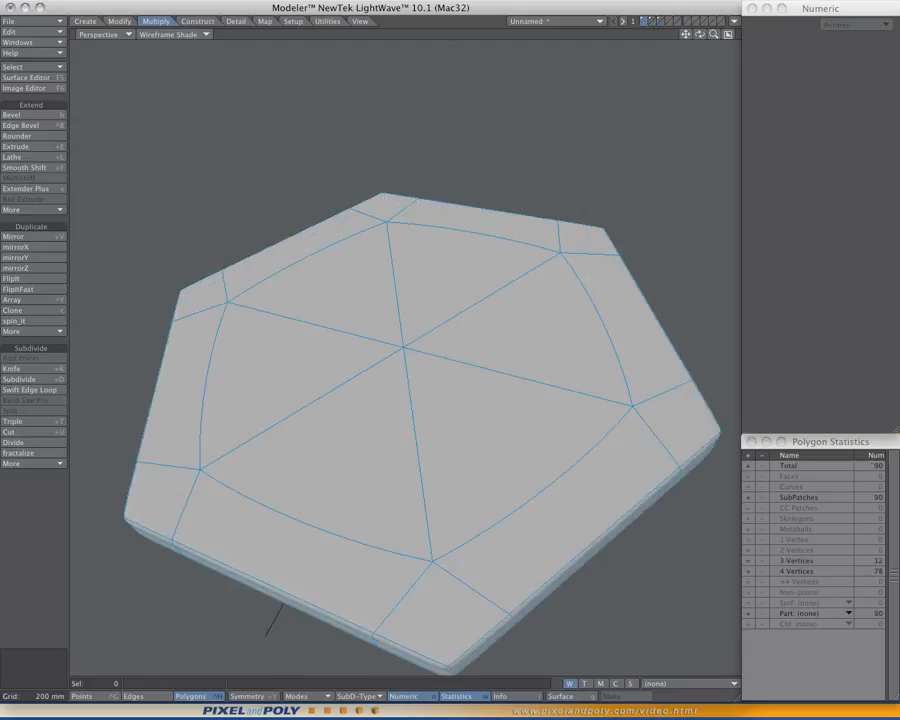
pyautogui.press(',')
# - Examine the second layer's ring with subpatches toggled on and off to compare its rounded hole
pyautogui.moveTo(400, 350)
pyautogui.keyDown('alt'); pyautogui.mouseDown()
pyautogui.moveTo(400, 388)
pyautogui.moveTo(396, 334)
pyautogui.moveTo(406, 308)
pyautogui.moveTo(401, 332)
pyautogui.mouseUp(); pyautogui.keyUp('alt')
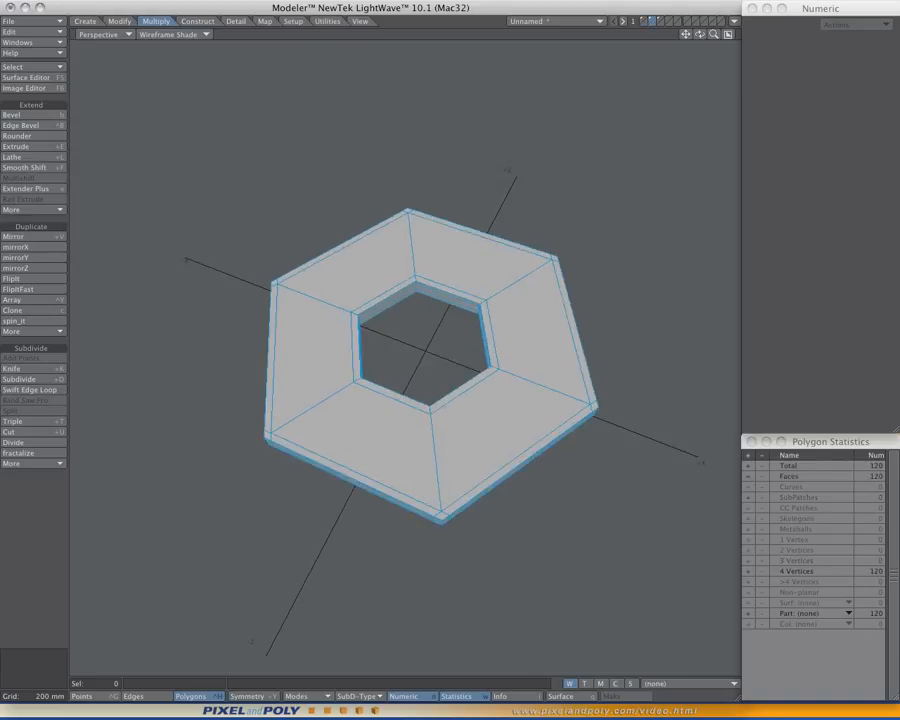
pyautogui.press('Tab')
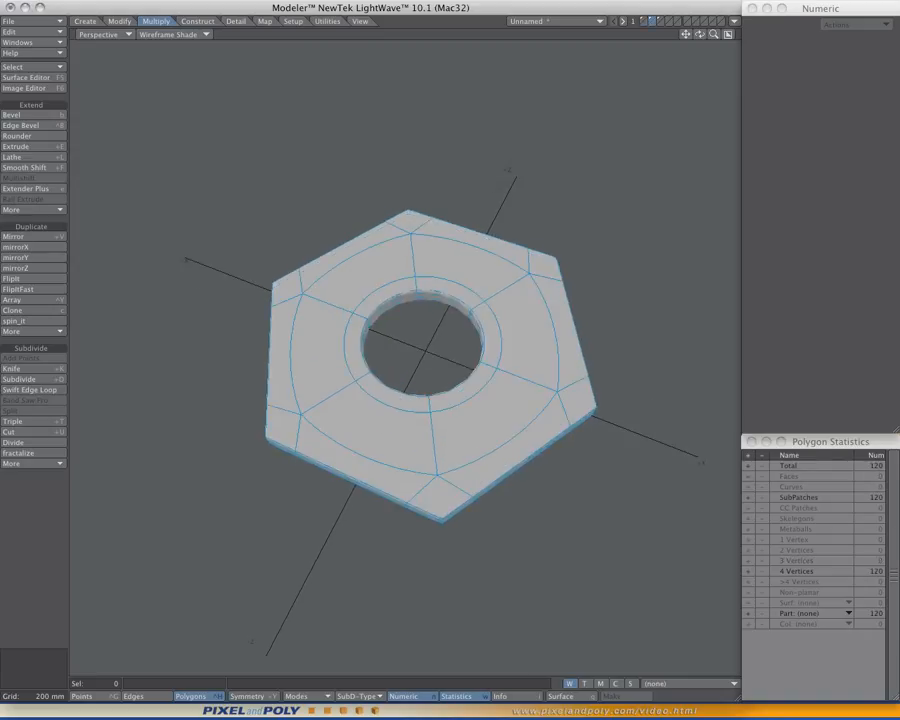
pyautogui.moveTo(401, 332)
pyautogui.keyDown('alt'); pyautogui.mouseDown()
pyautogui.moveTo(401, 361)
pyautogui.moveTo(393, 319)
pyautogui.mouseUp(); pyautogui.keyUp('alt')
pyautogui.press('Tab')
pyautogui.press('Tab')
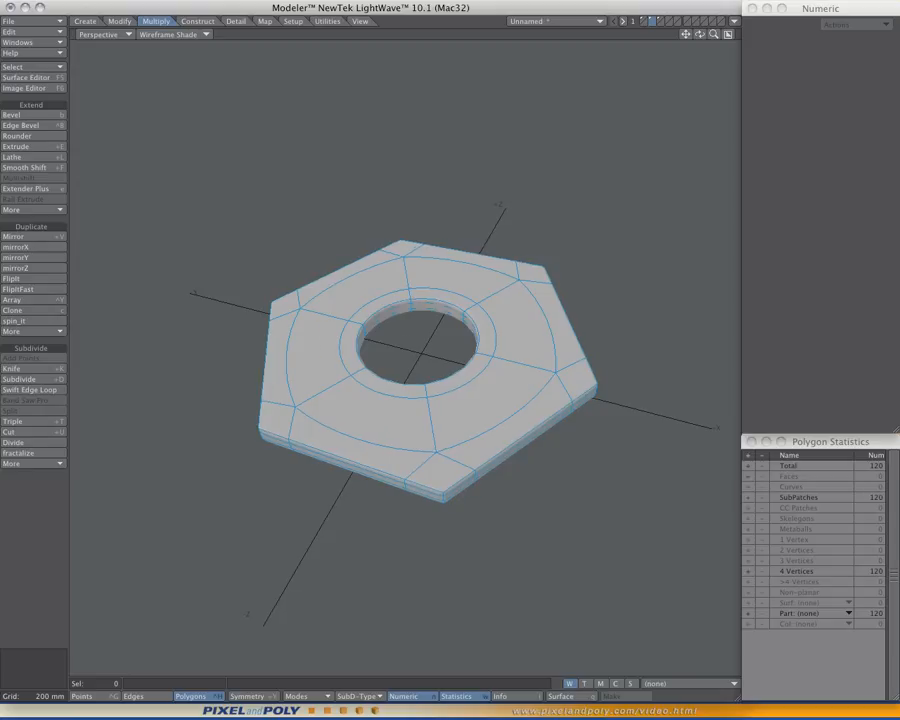
# - Return to the third layer and compare its ring with subpatches off and on from several angles
pyautogui.press('3')
pyautogui.moveTo(393, 319)
pyautogui.keyDown('alt'); pyautogui.mouseDown()
pyautogui.moveTo(393, 341)
pyautogui.moveTo(425, 330)
pyautogui.moveTo(426, 320)
pyautogui.moveTo(404, 319)
pyautogui.mouseUp(); pyautogui.keyUp('alt')
pyautogui.press('Tab')
pyautogui.press('Tab')
pyautogui.press('Tab')
pyautogui.press('Tab')
pyautogui.keyDown('alt'); pyautogui.keyDown('shift'); pyautogui.moveTo(404, 319); pyautogui.dragTo(434, 311); pyautogui.keyUp('shift'); pyautogui.keyUp('alt')
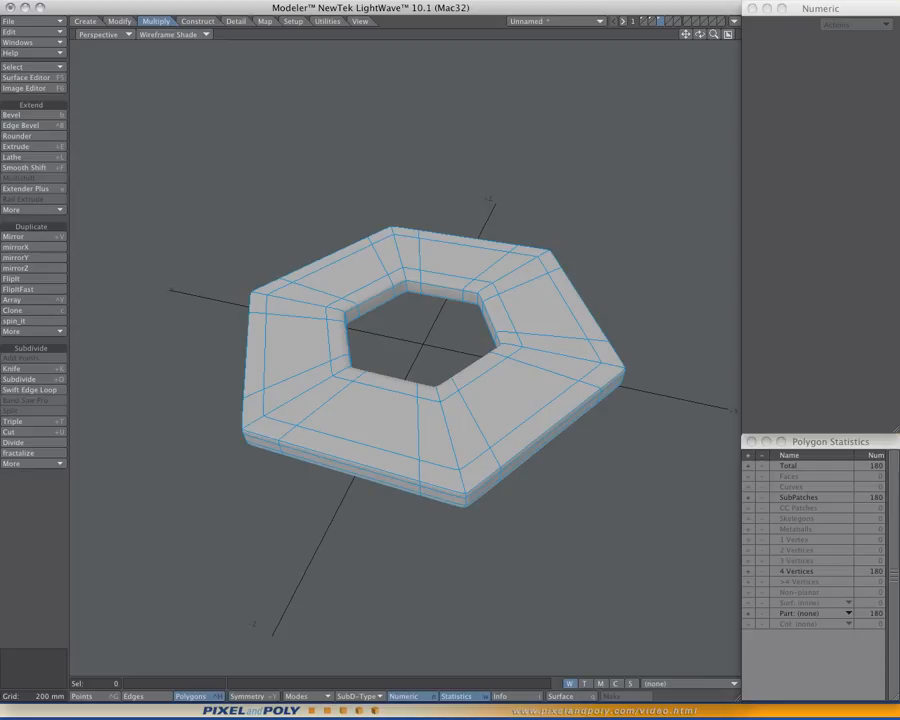
pyautogui.moveTo(700, 34)
pyautogui.mouseDown()
pyautogui.moveTo(690, 48)
pyautogui.moveTo(685, 40)
pyautogui.mouseUp()
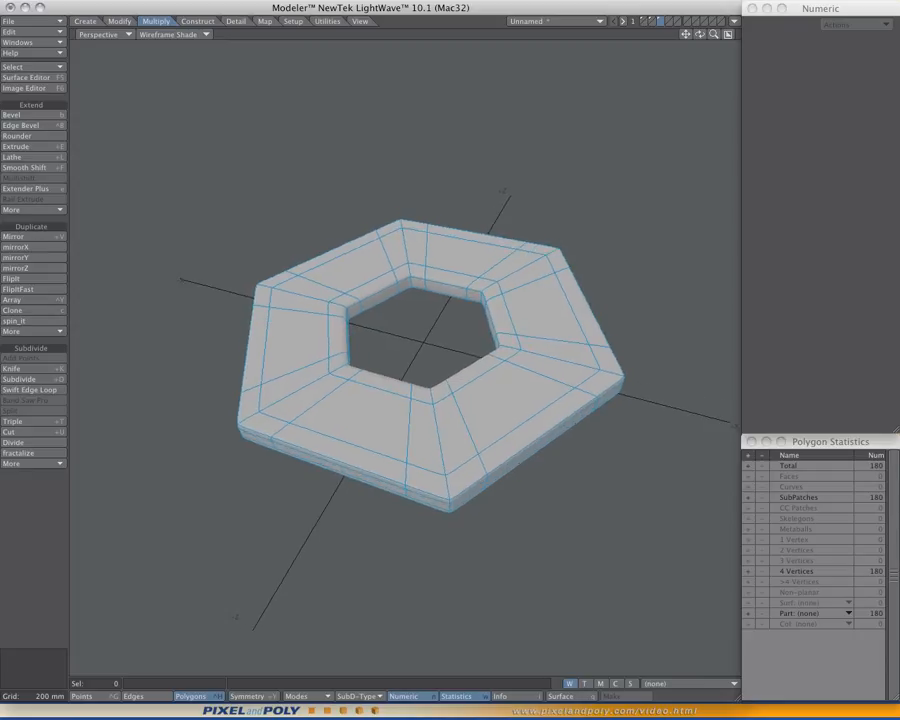
pyautogui.moveTo(700, 34); pyautogui.dragTo(699, 39)
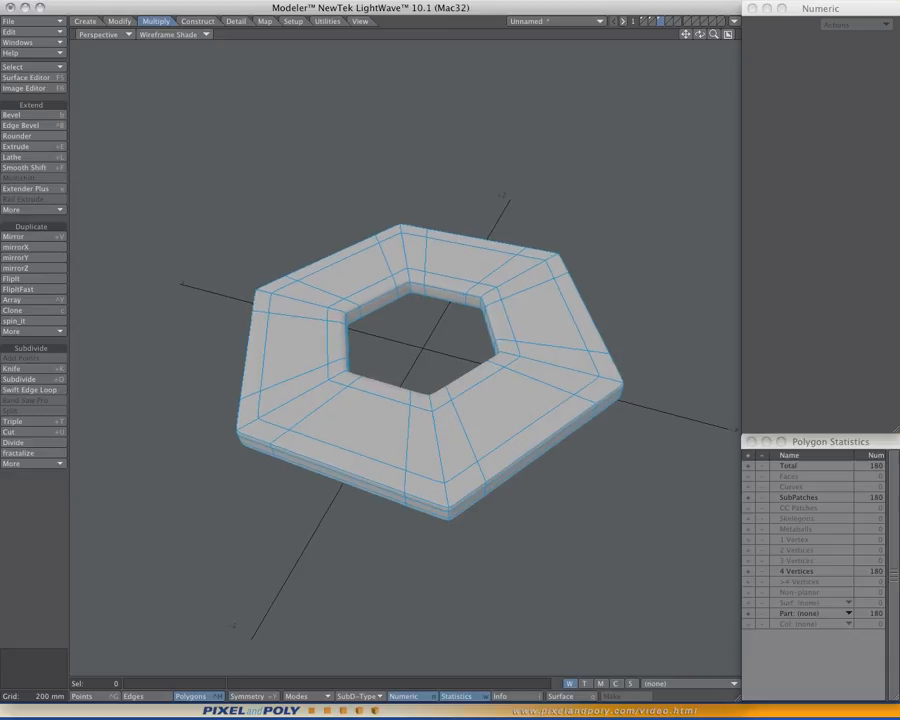